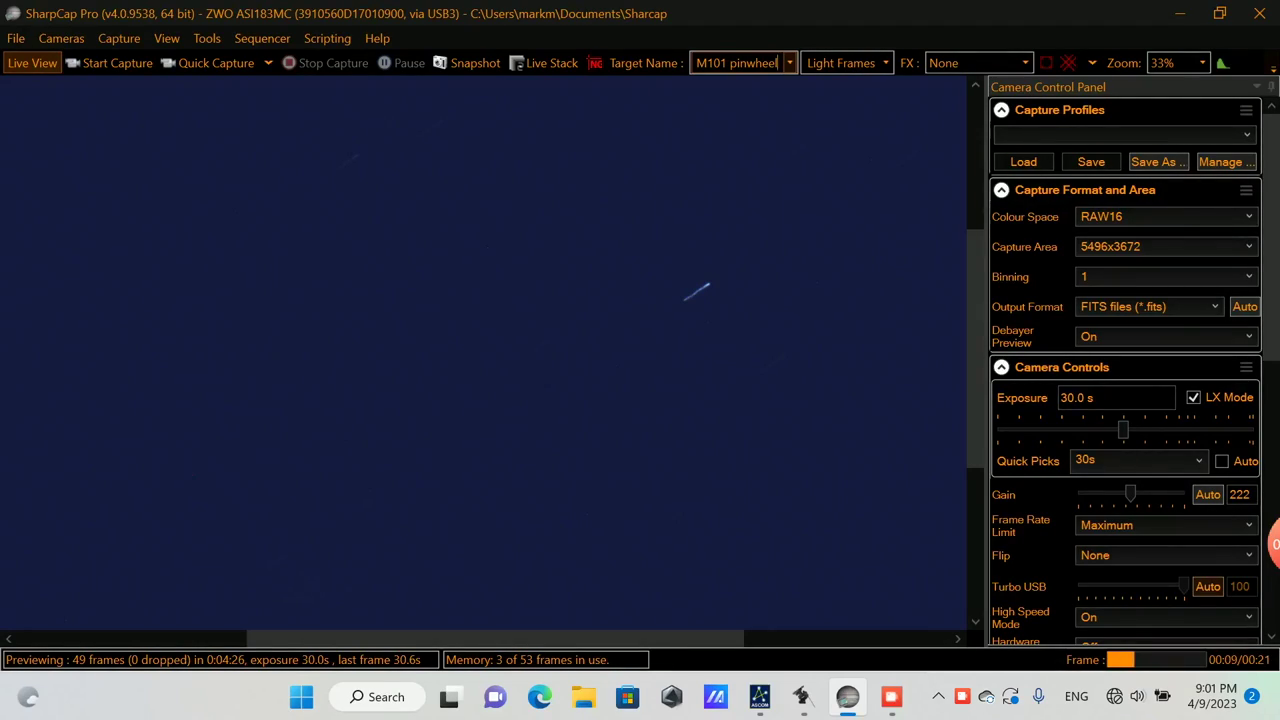
# Step: Plate solve and resync the mount on the M101 pinwheel target, and set the camera exposure to 2 minutes
pyautogui.hotkey('alt', 't')
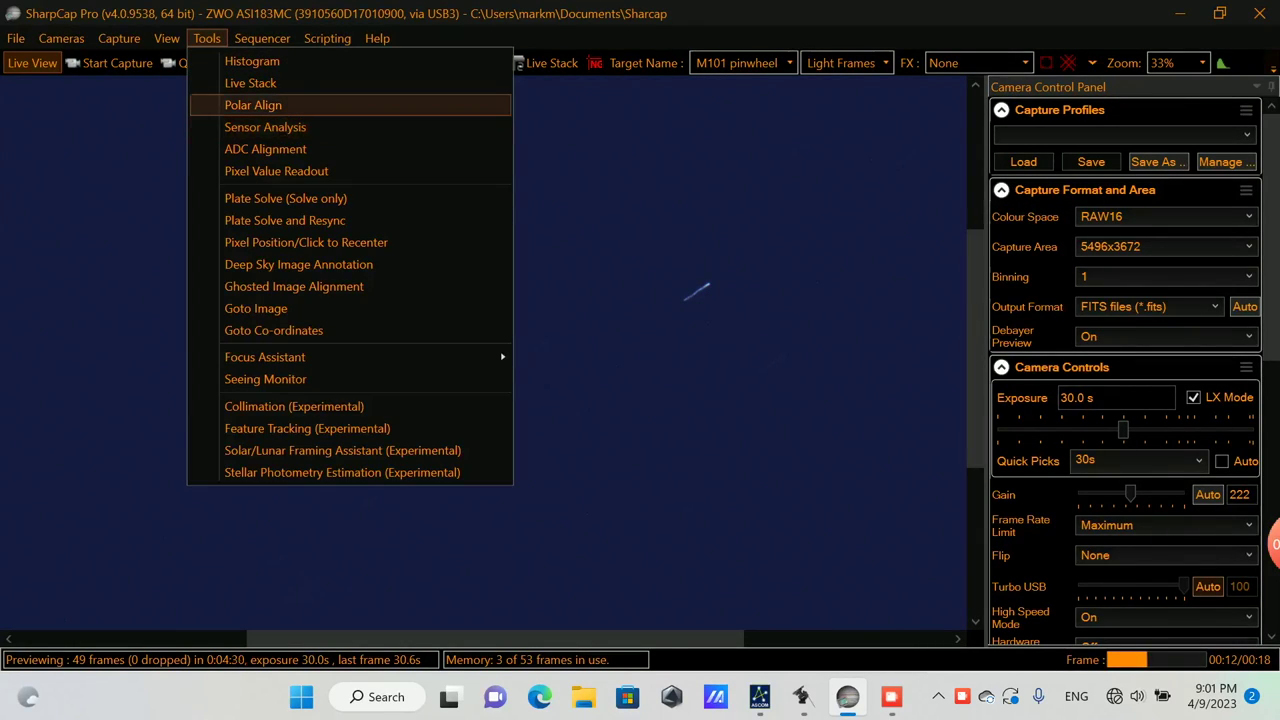
pyautogui.click(285, 220)
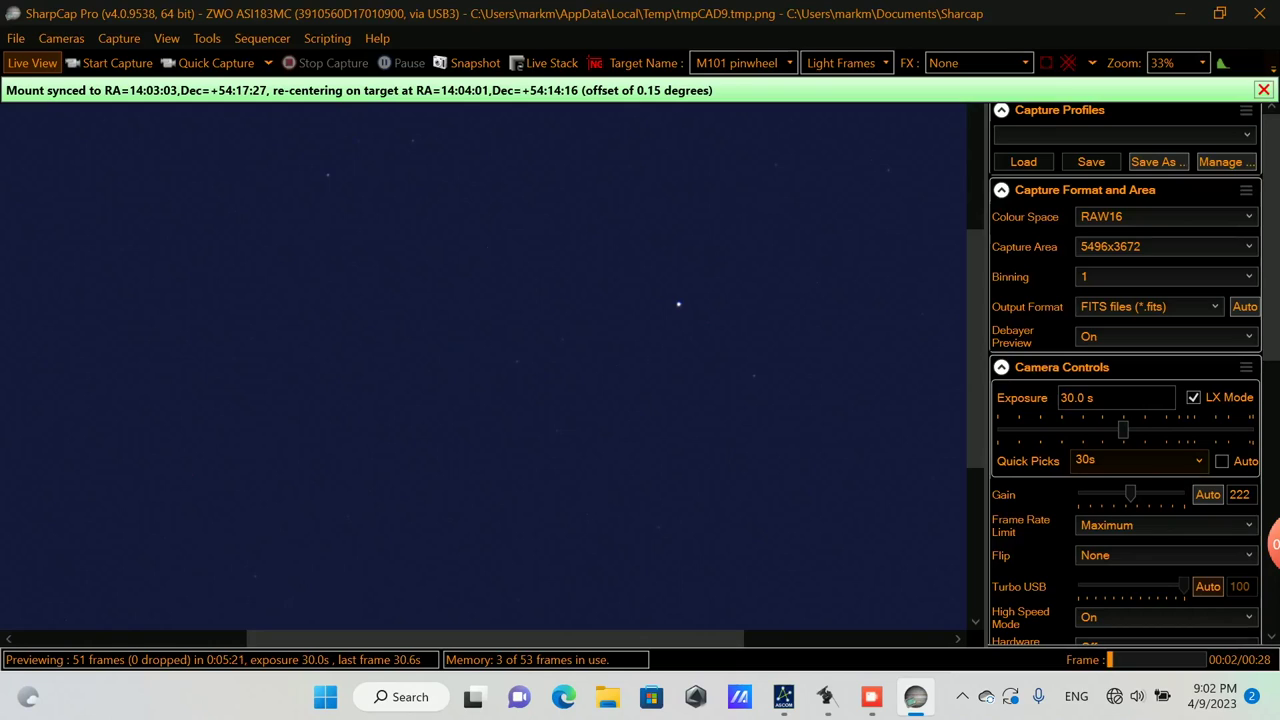
pyautogui.click(1198, 461)
pyautogui.click(1085, 590)
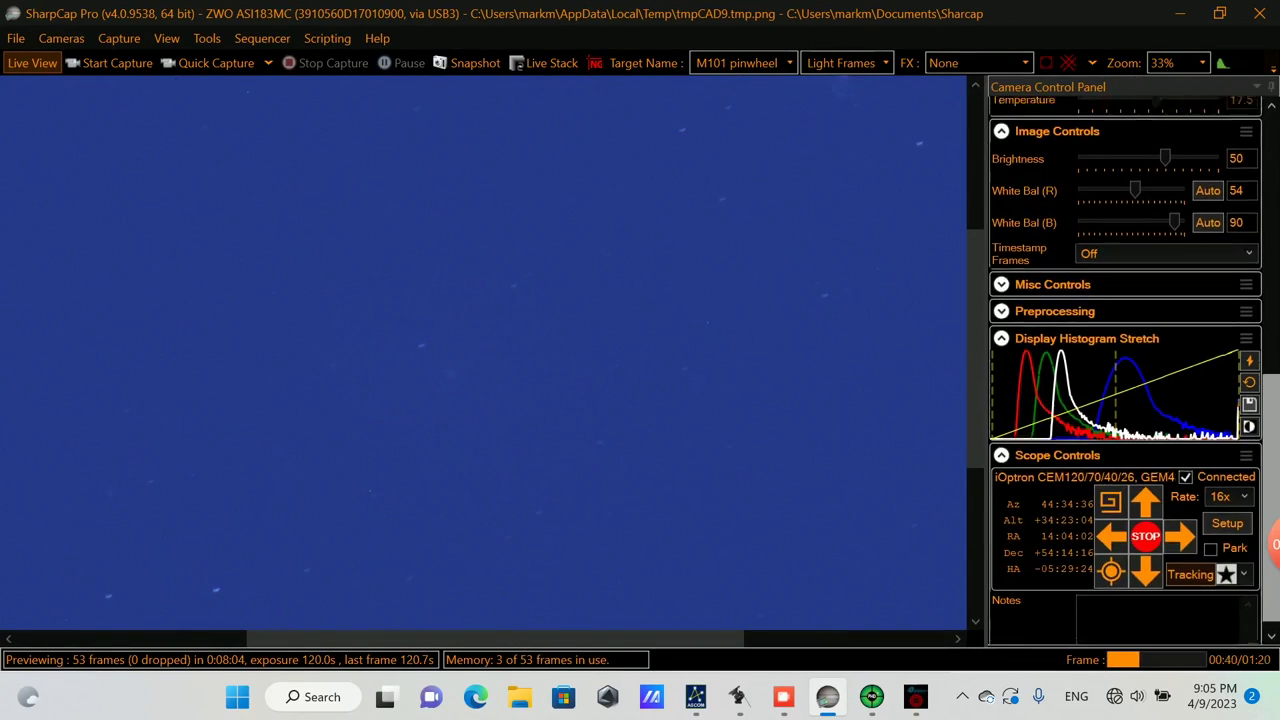
# Step: Return from PHD2 to SharpCap and start capturing the M101 pinwheel light frames
pyautogui.scroll(-3, 1125, 360)
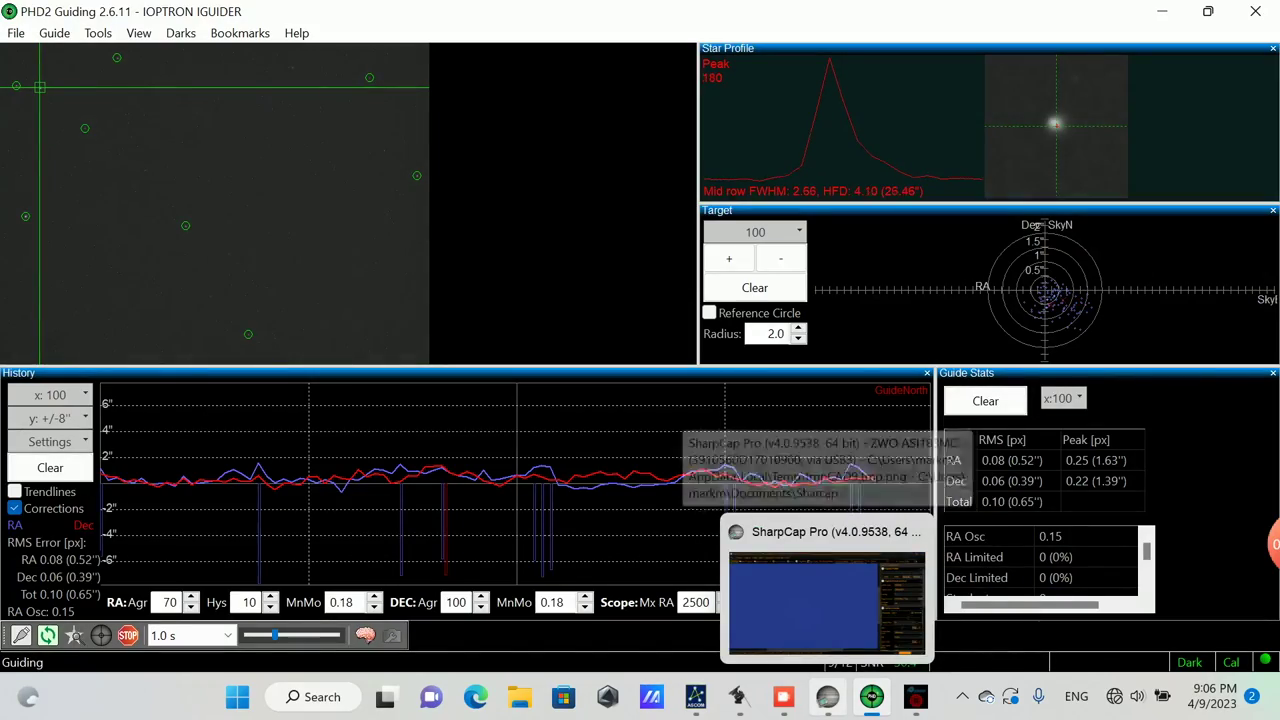
pyautogui.click(827, 590)
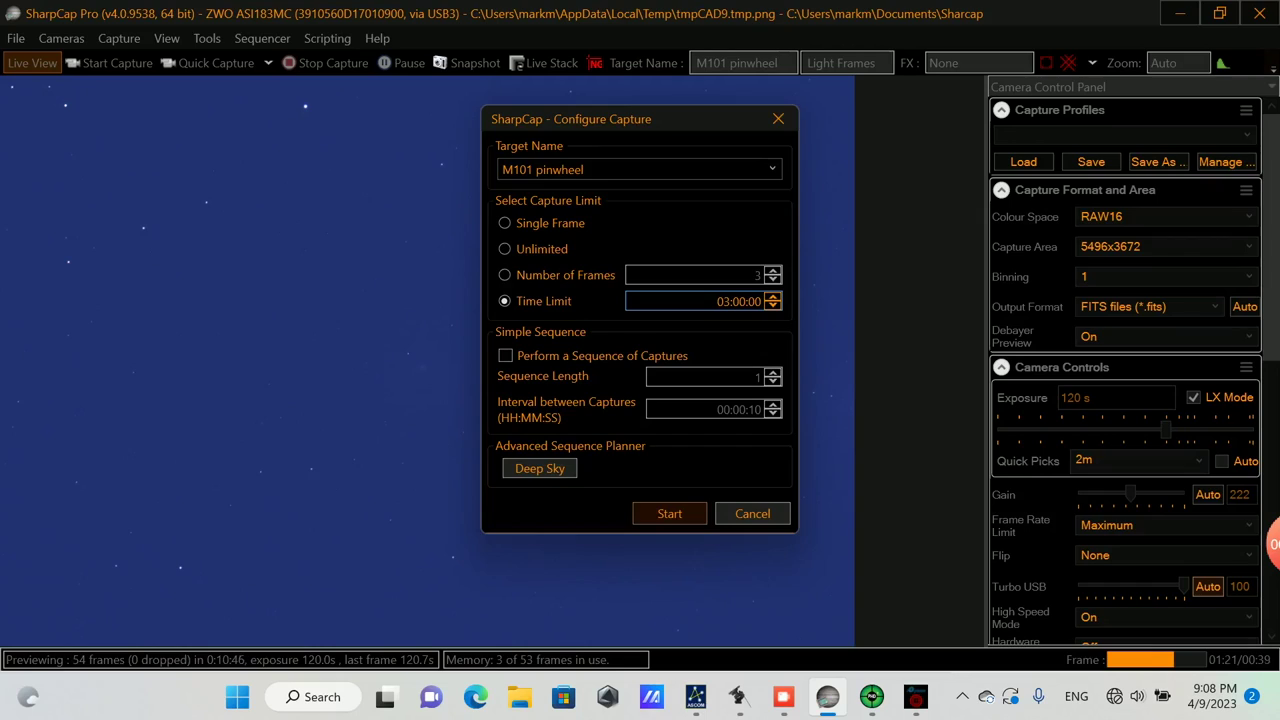
pyautogui.press('Return')
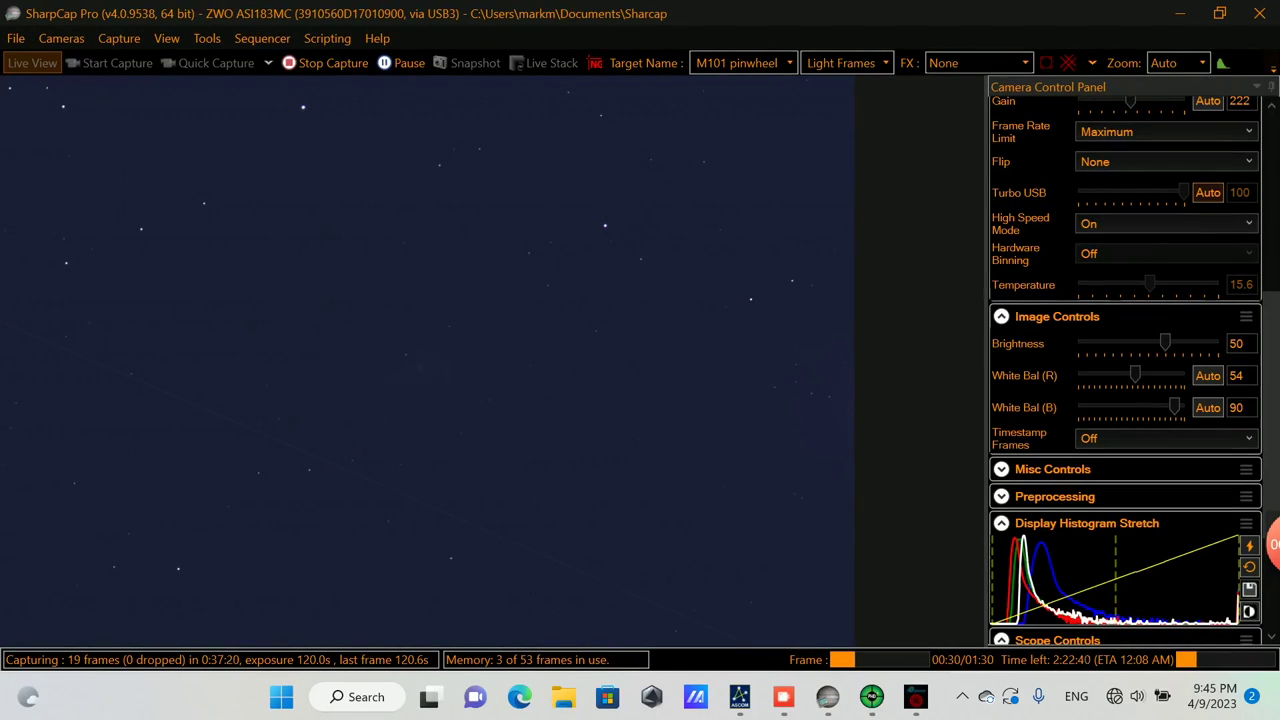
# Step: Check the guiding graph and statistics in PHD2 against the light-frame capture in SharpCap
pyautogui.click(872, 697)
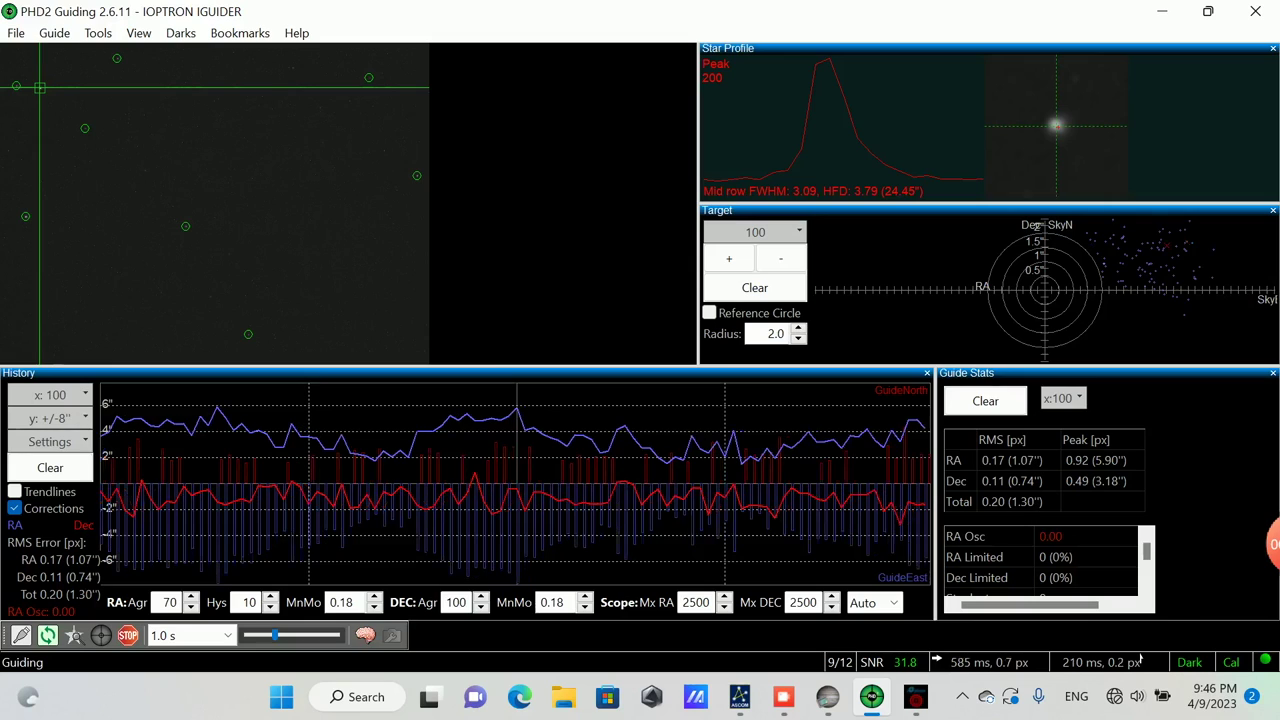
pyautogui.click(827, 697)
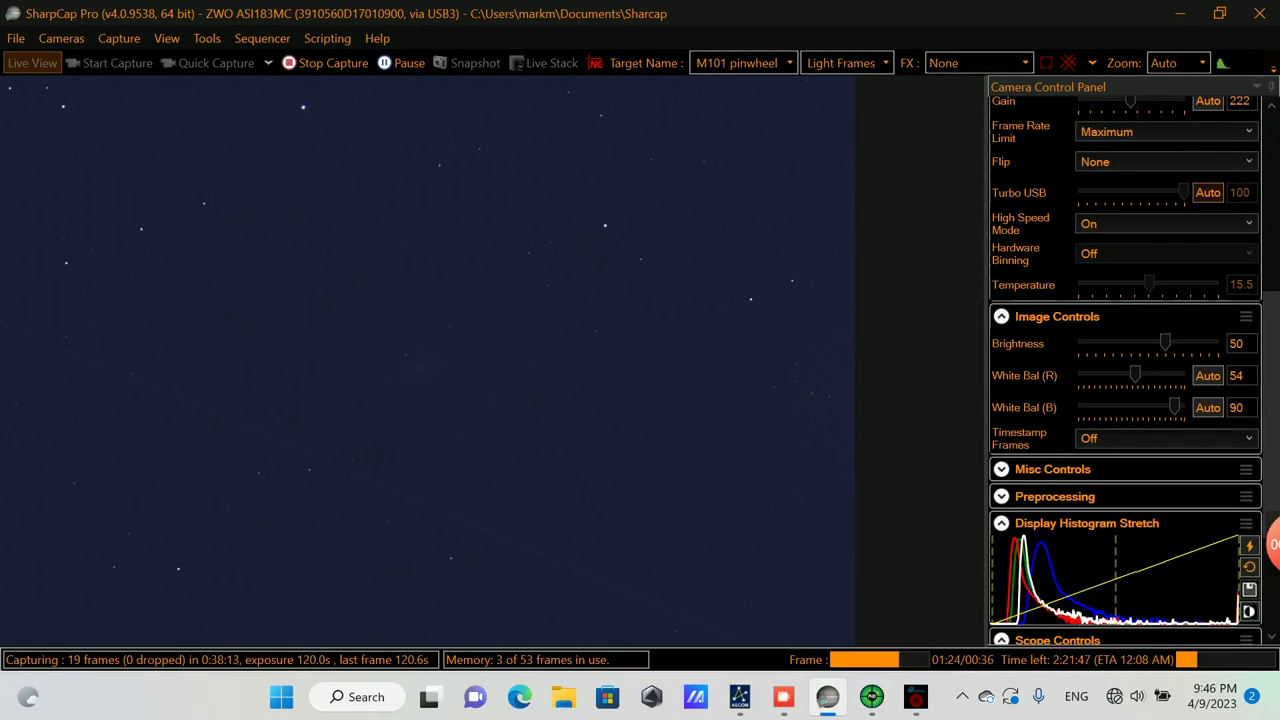
pyautogui.click(871, 697)
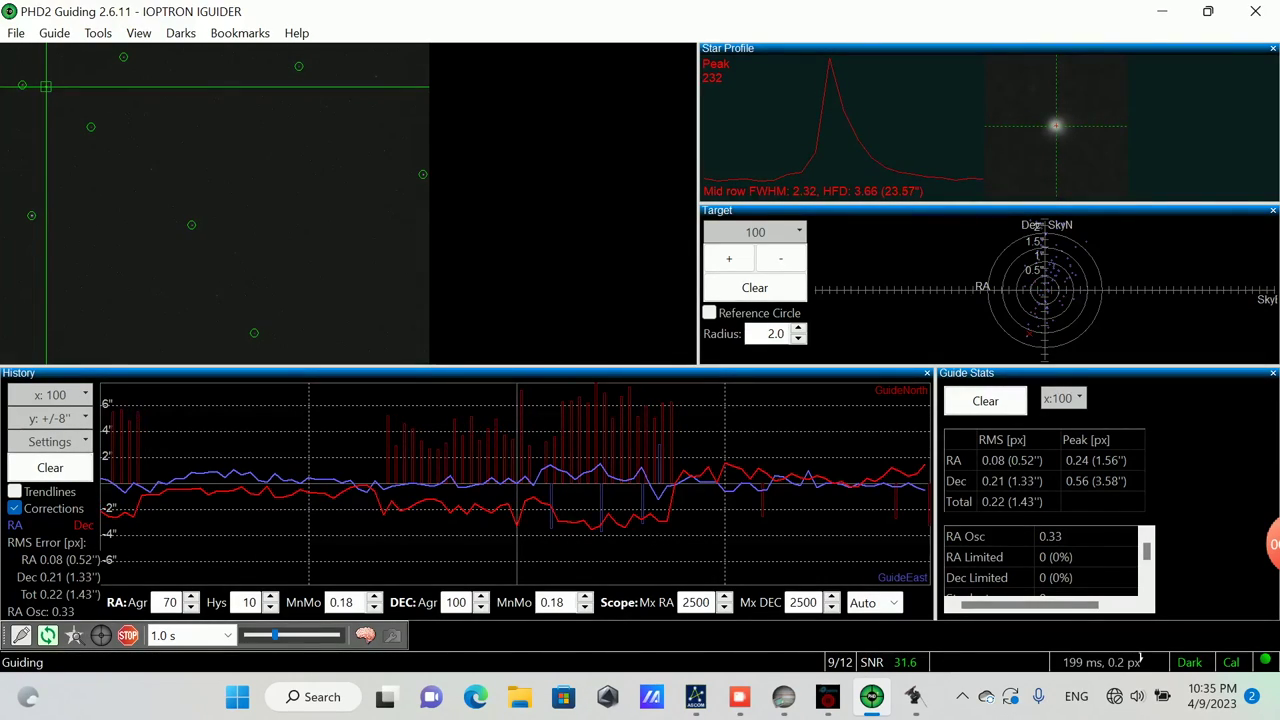
pyautogui.hotkey('alt', 'Tab')
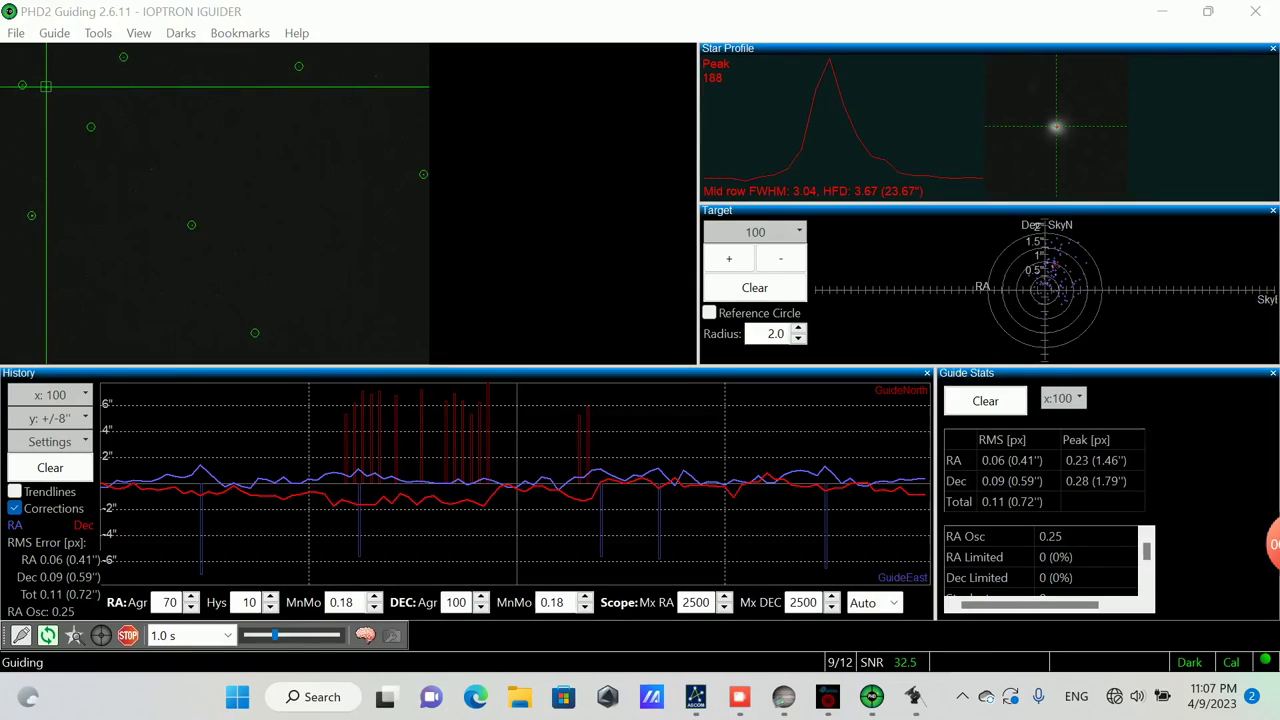
pyautogui.hotkey('alt', 'Tab')
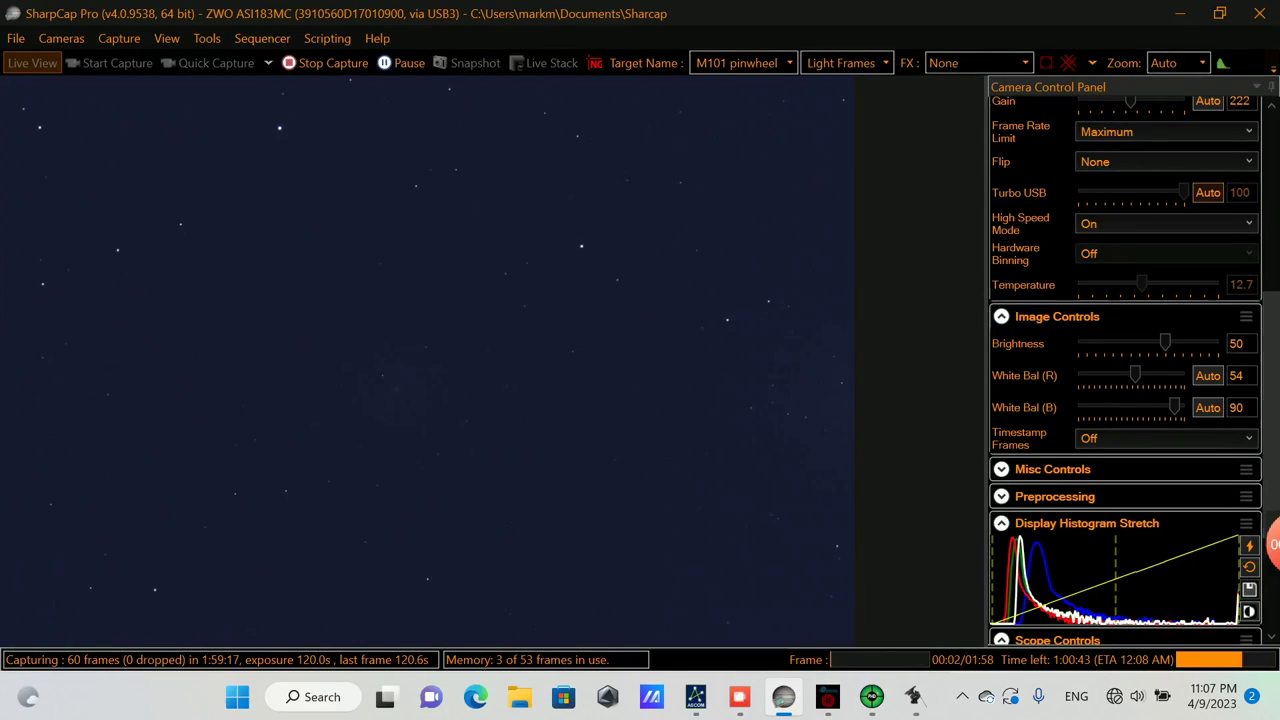
pyautogui.moveTo(872, 697)
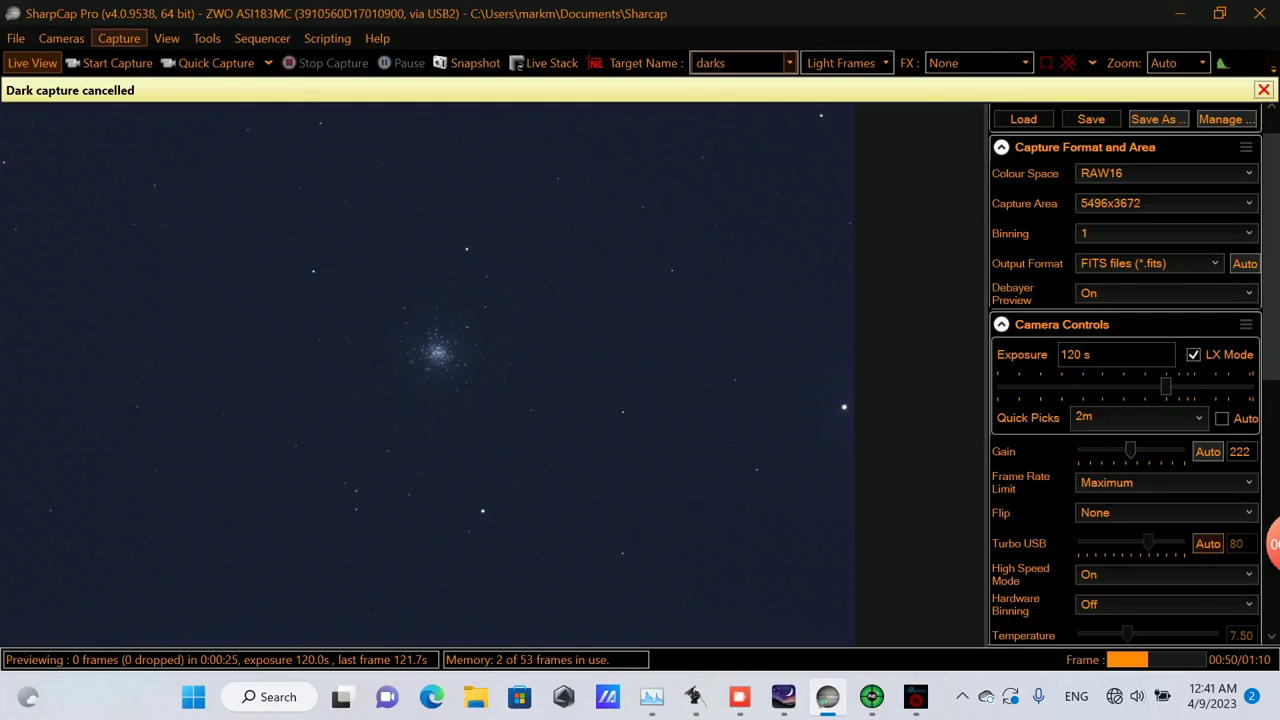
# Step: Start a dark capture that averages 20 frames and saves the result to the Dark Library
pyautogui.click(119, 38)
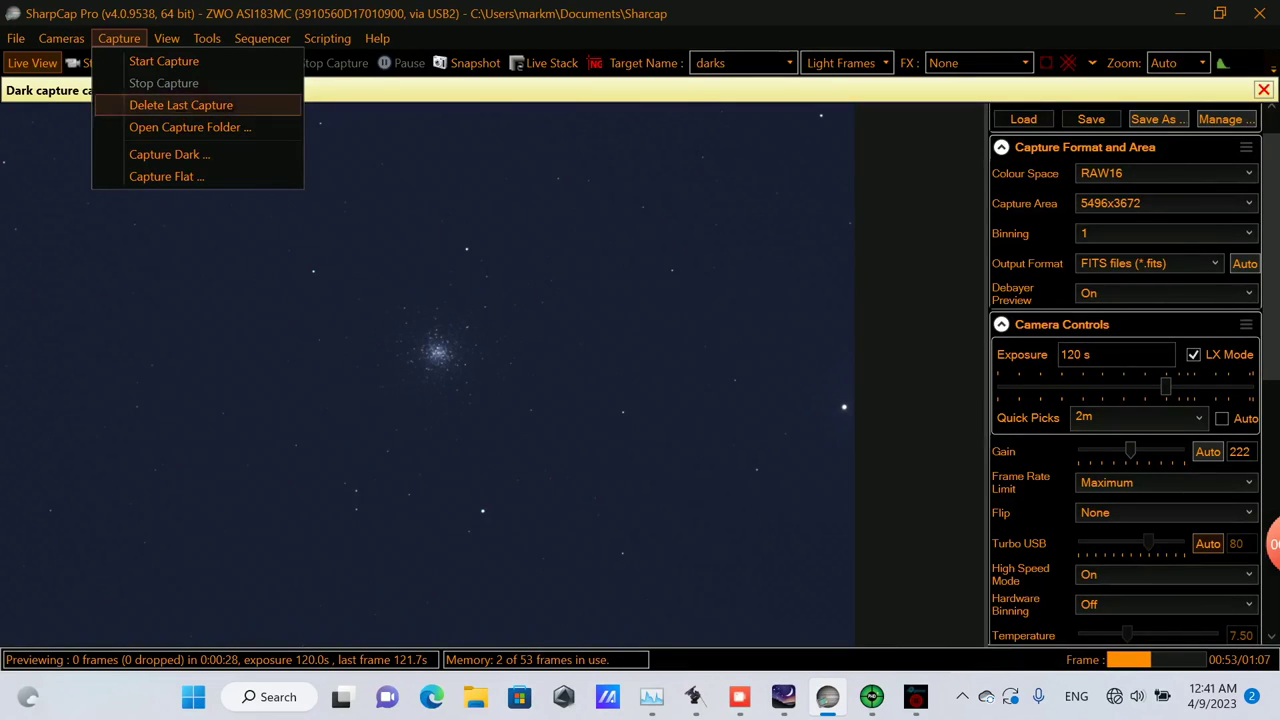
pyautogui.click(169, 154)
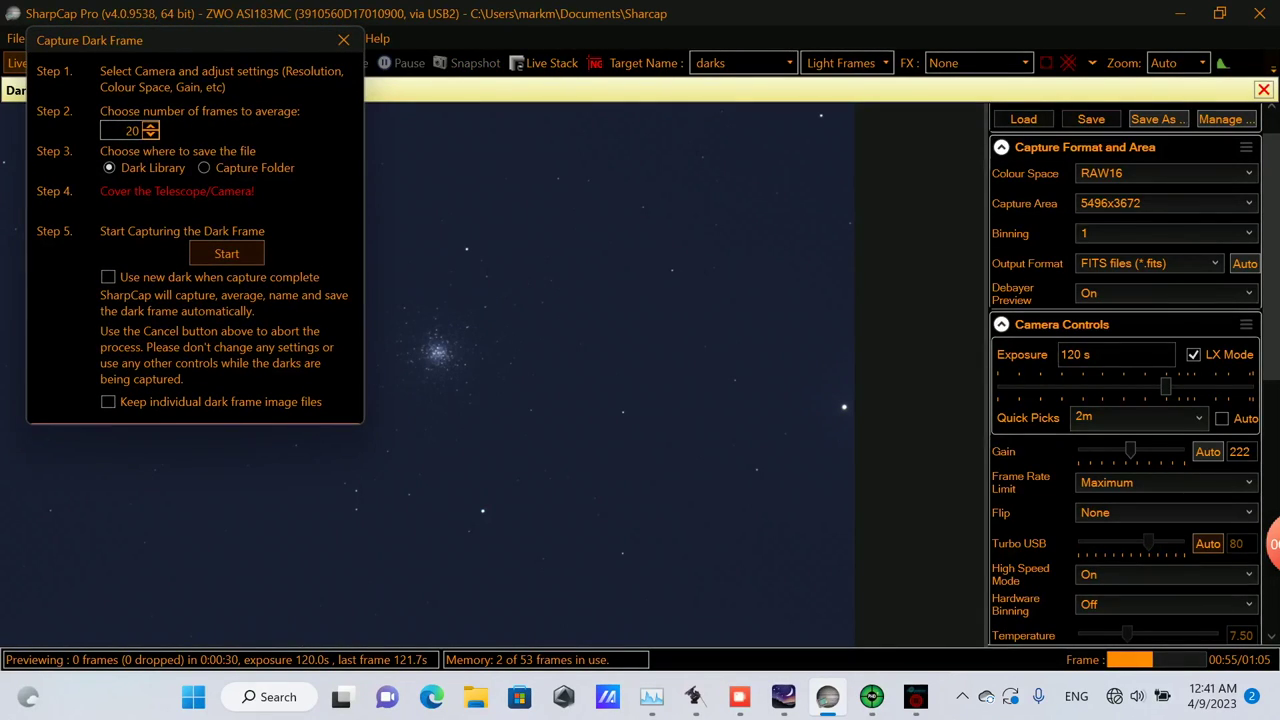
pyautogui.click(227, 254)
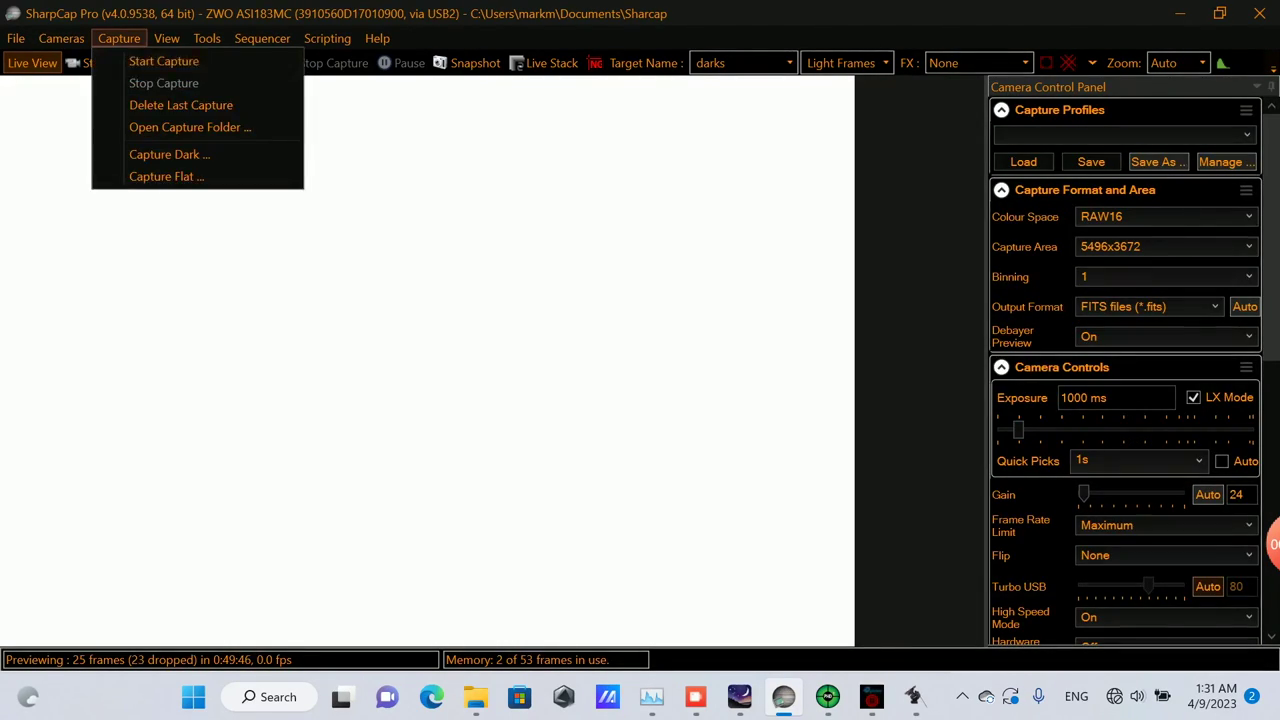
# Step: Reselect the camera from the camera list and pick a shorter exposure preset
pyautogui.press('Escape')
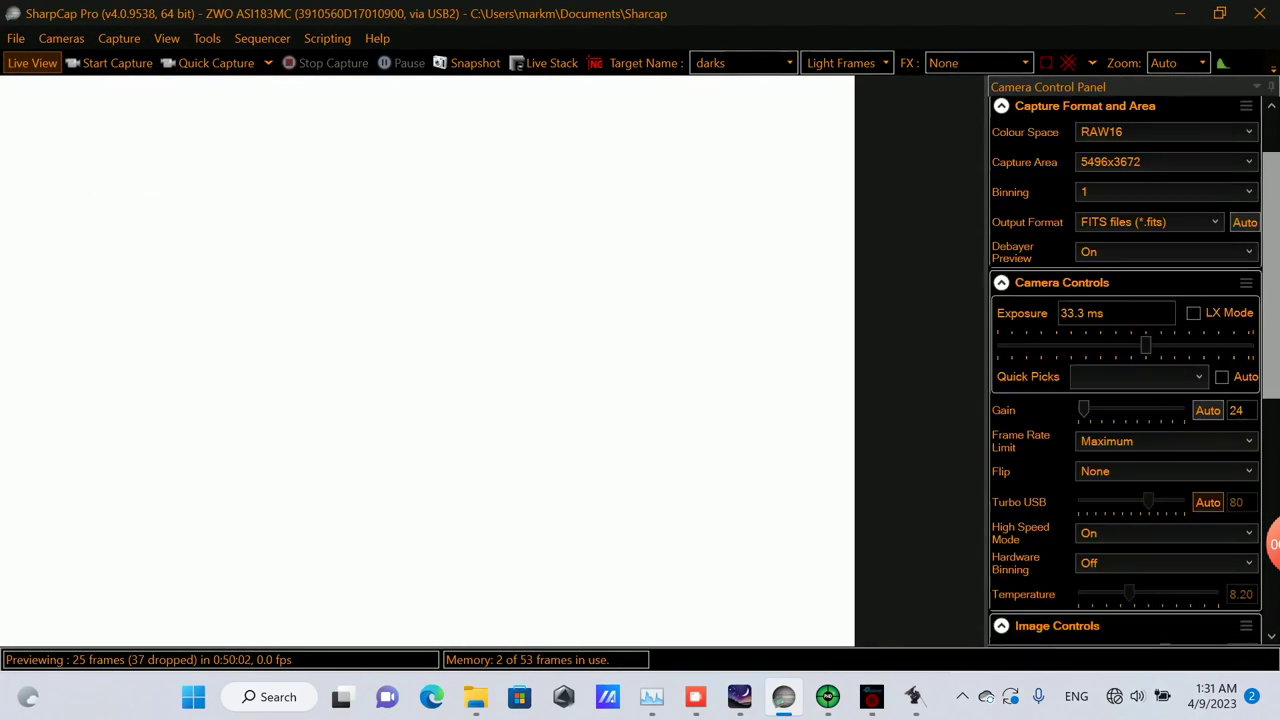
pyautogui.click(1137, 461)
pyautogui.click(61, 38)
pyautogui.click(114, 103)
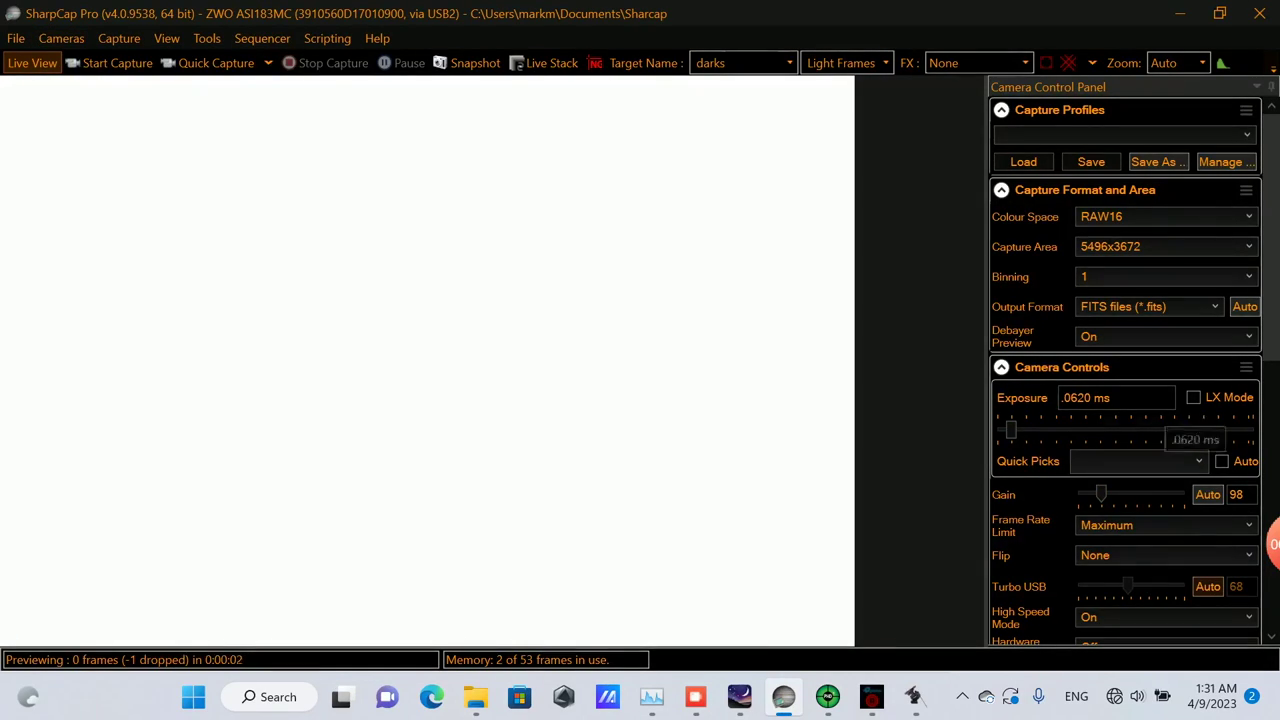
pyautogui.click(1137, 461)
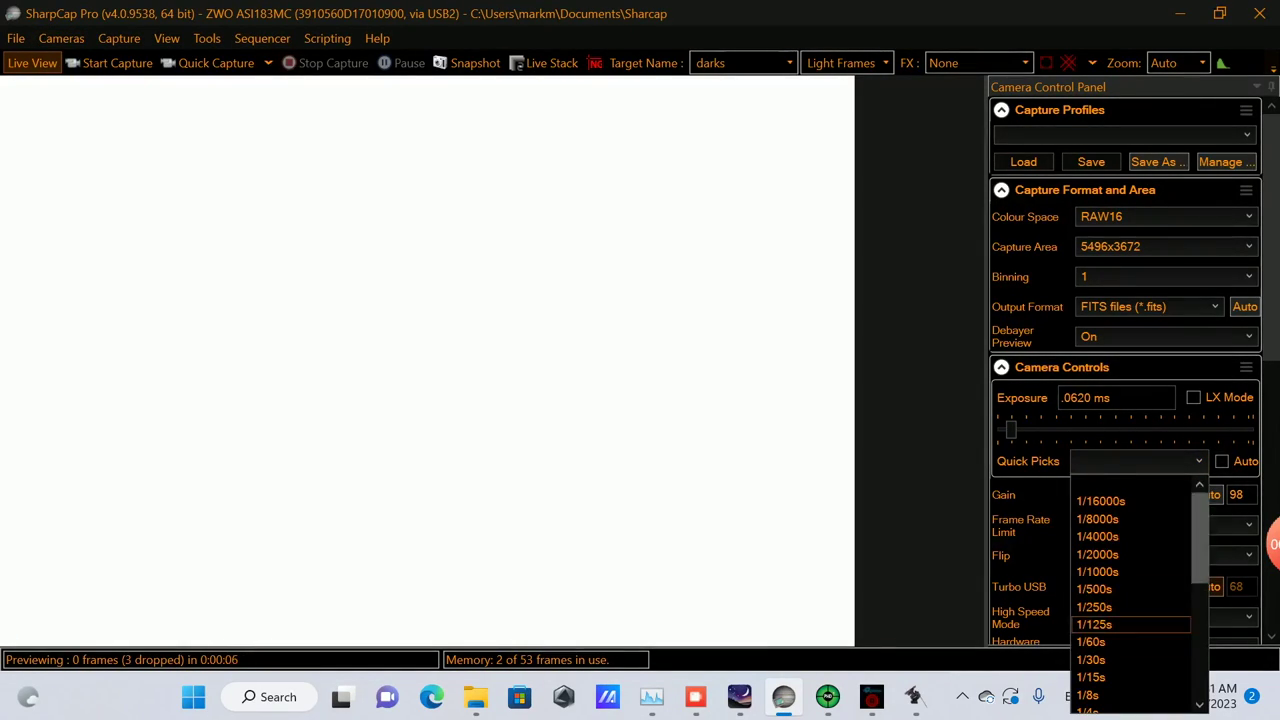
pyautogui.scroll(-3, 1130, 580)
pyautogui.click(1082, 677)
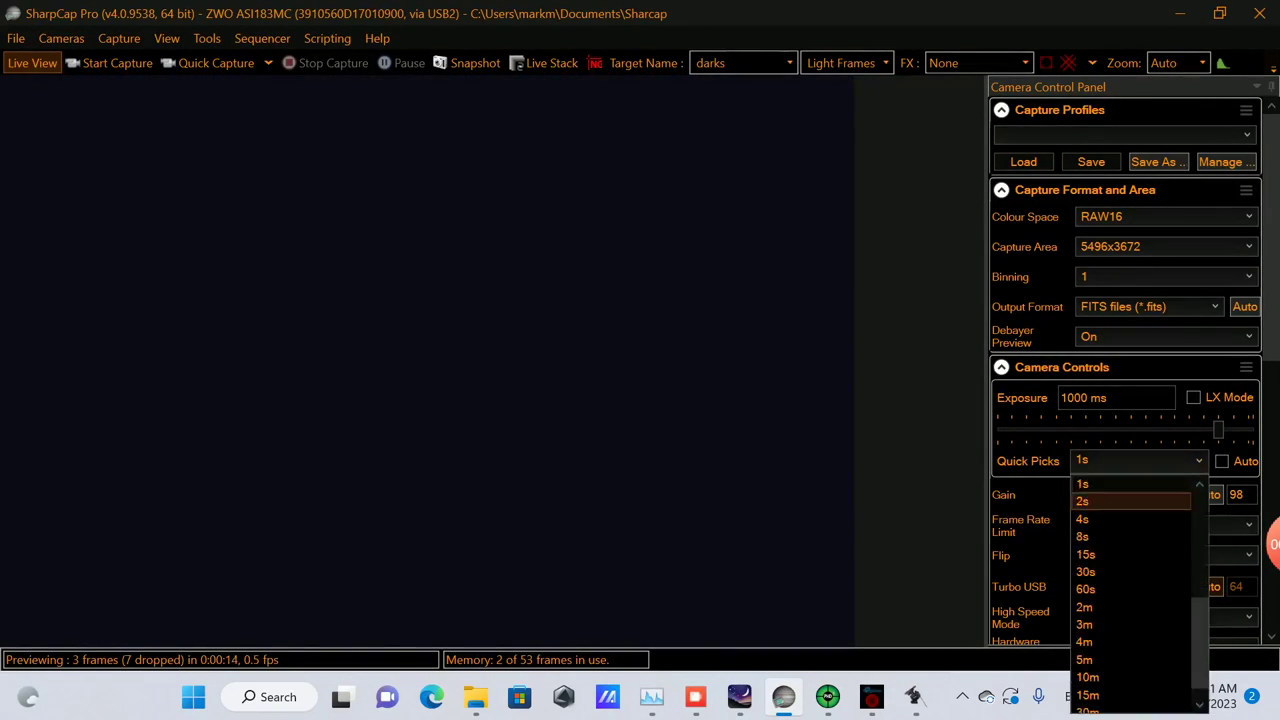
# Step: Choose another exposure preset and select the target name for editing
pyautogui.scroll(-10, 1130, 400)
pyautogui.scroll(8, 1130, 400)
pyautogui.click(1137, 287)
pyautogui.scroll(1, 1130, 328)
pyautogui.click(1084, 345)
pyautogui.moveTo(1271, 315); pyautogui.dragTo(1271, 477)
pyautogui.doubleClick(711, 63)
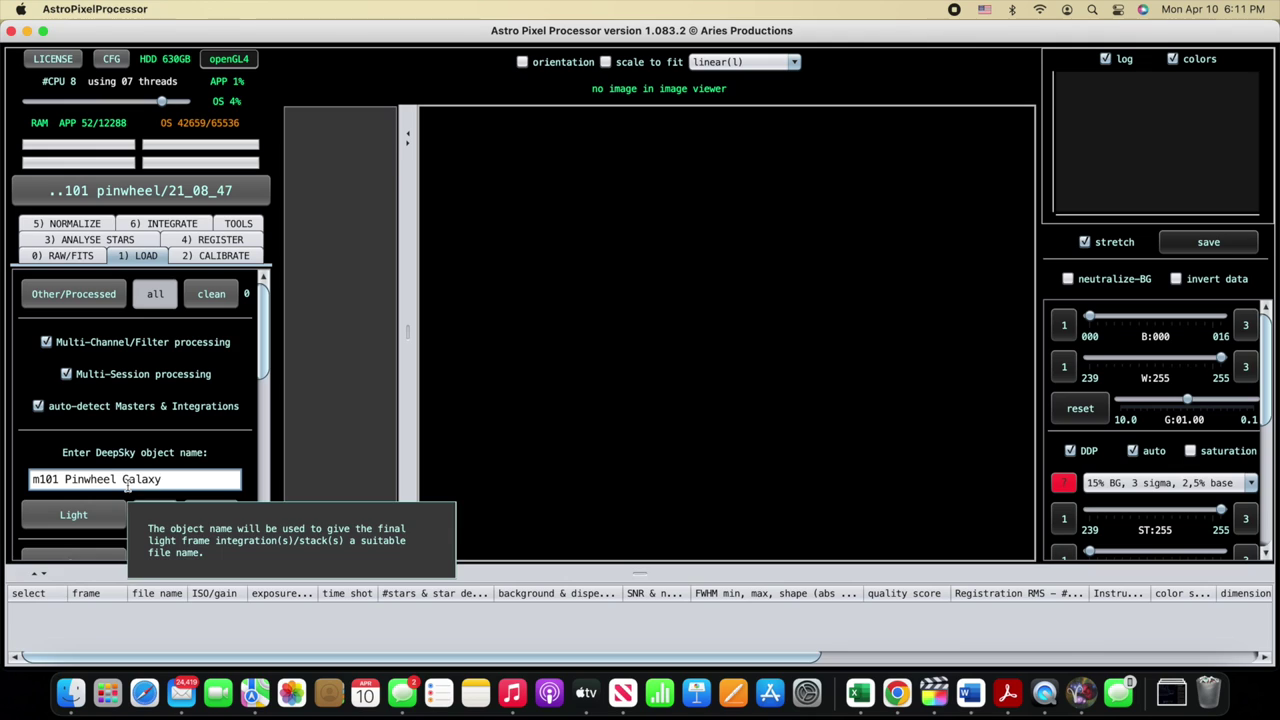
# Step: In Astro Pixel Processor, load all M101 pinwheel light frames from the 21_08_47 folder as a single session
pyautogui.scroll(-5, 68, 360)
pyautogui.click(67, 366)
pyautogui.click(495, 235)
pyautogui.moveTo(519, 398); pyautogui.dragTo(882, 401)
pyautogui.keyDown('shift'); pyautogui.click(962, 378); pyautogui.keyUp('shift')
pyautogui.click(956, 485)
pyautogui.click(963, 475)
# Step: Load all flat frames from the flats flats folder of 2023-04-09 and confirm their session assignment
pyautogui.click(75, 410)
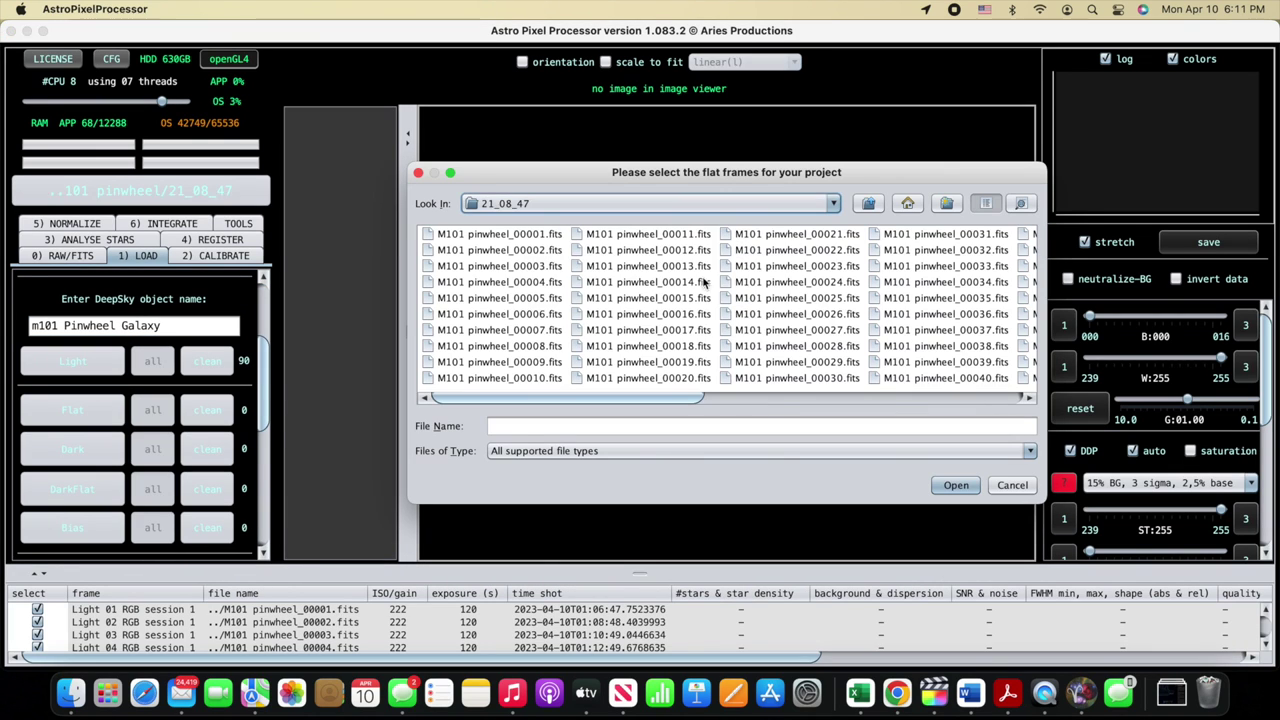
pyautogui.click(660, 204)
pyautogui.click(514, 277)
pyautogui.doubleClick(427, 268)
pyautogui.doubleClick(429, 236)
pyautogui.click(435, 237)
pyautogui.moveTo(470, 398); pyautogui.dragTo(1026, 402)
pyautogui.keyDown('shift'); pyautogui.click(982, 235); pyautogui.keyUp('shift')
pyautogui.click(956, 485)
pyautogui.click(983, 529)
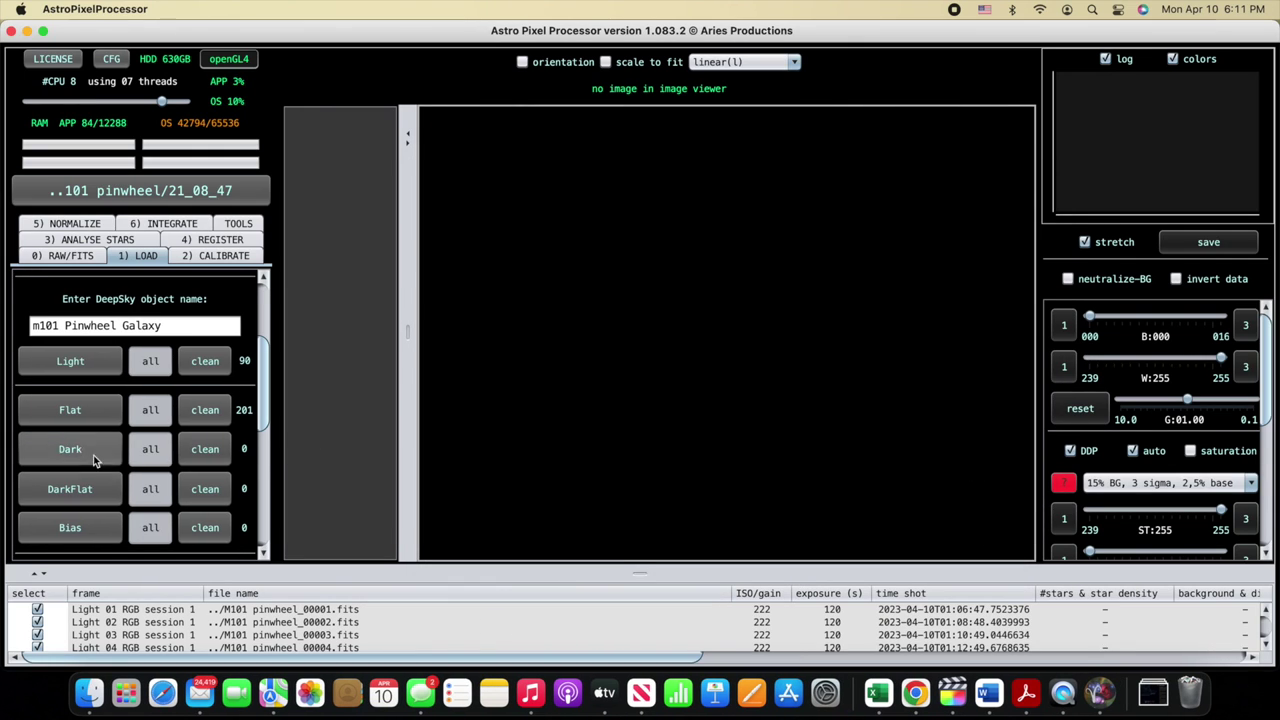
# Step: Load all bias frames from the flats flat bias folder of 2023-04-09, assigned to only 1 session
pyautogui.click(73, 527)
pyautogui.click(650, 203)
pyautogui.click(465, 283)
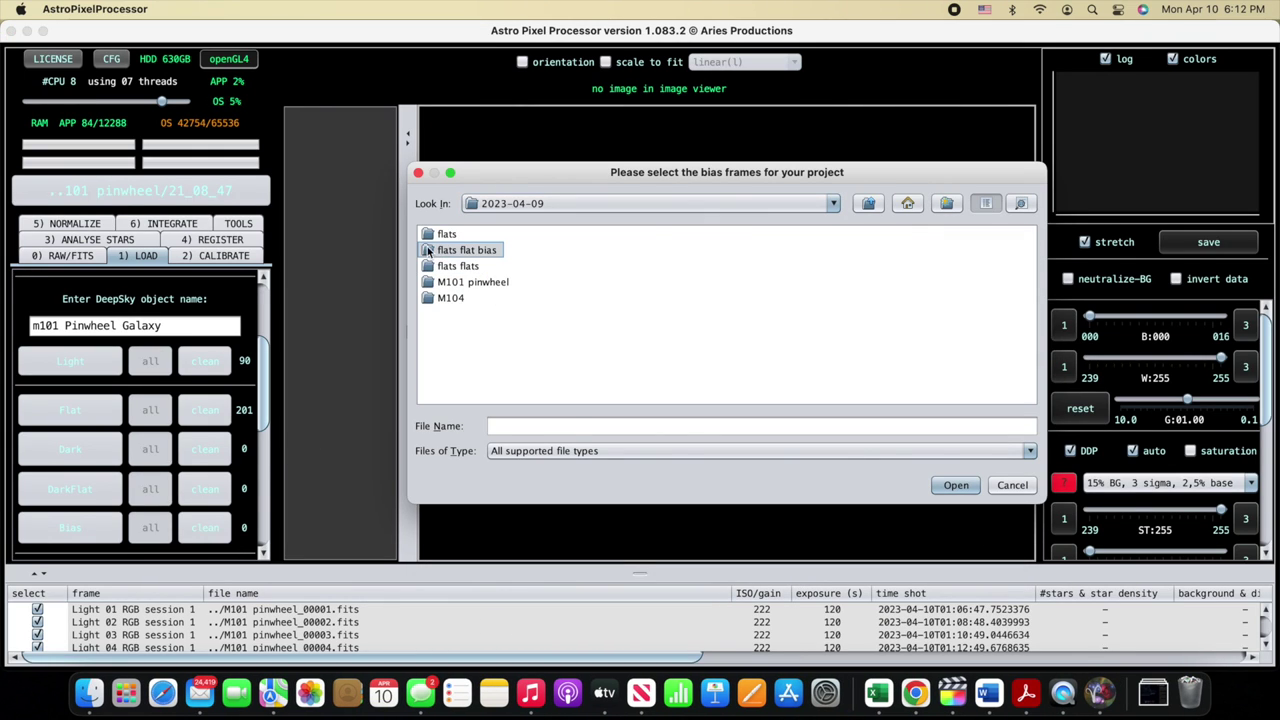
pyautogui.doubleClick(427, 250)
pyautogui.click(447, 234)
pyautogui.moveTo(562, 398); pyautogui.dragTo(1000, 398)
pyautogui.keyDown('shift'); pyautogui.click(955, 318); pyautogui.keyUp('shift')
pyautogui.click(956, 485)
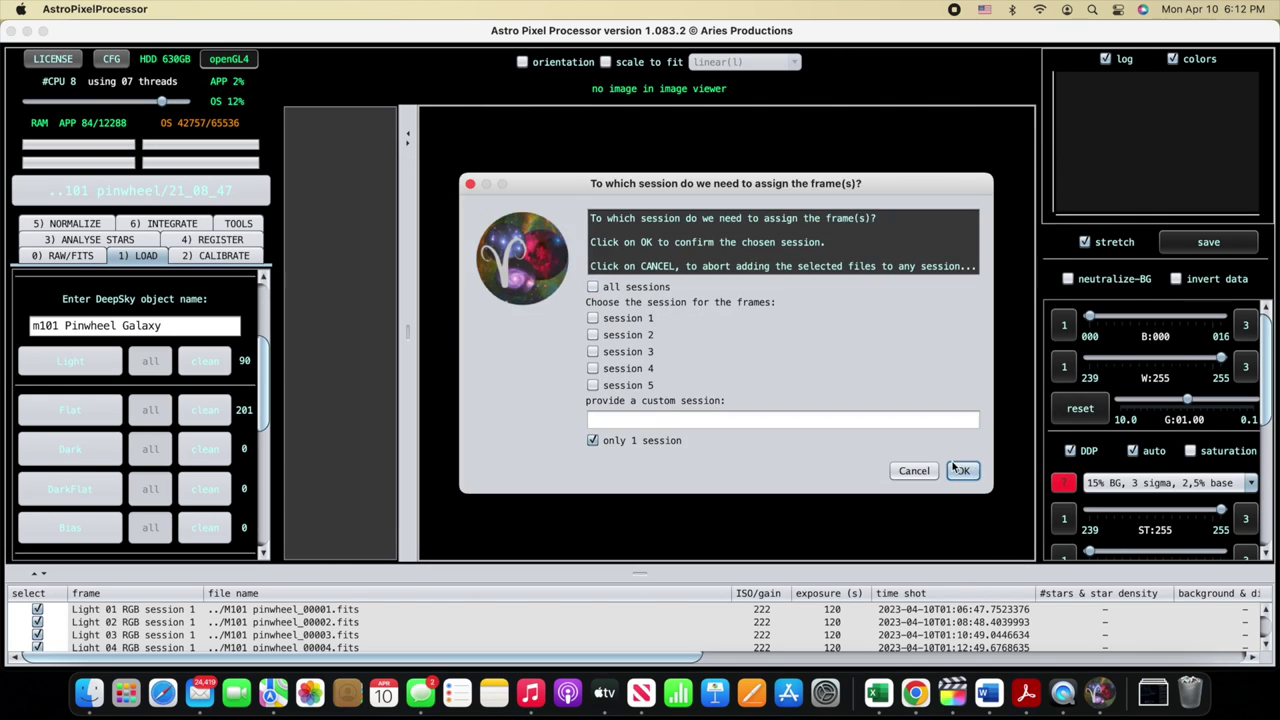
pyautogui.click(961, 470)
# Step: Load the master dark from the RAW16@5496x3672 folder of the ZWO ASI183MC darks, assigned to only 1 session
pyautogui.click(70, 448)
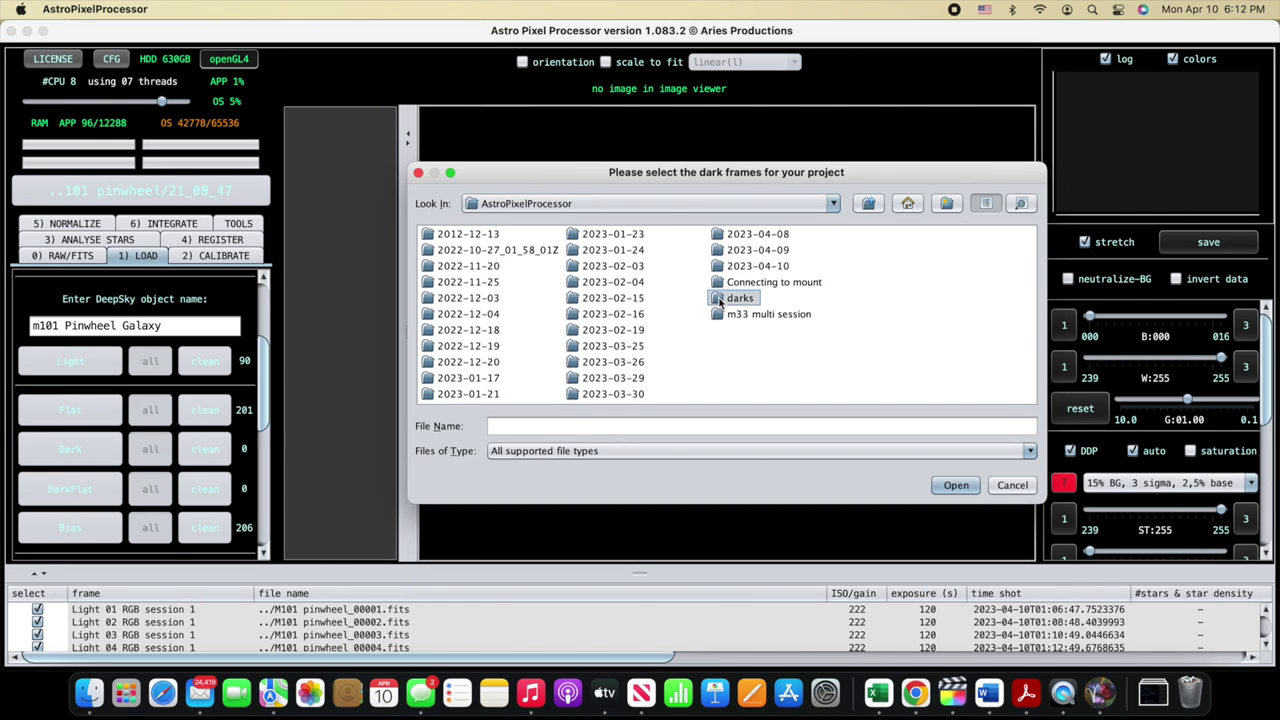
pyautogui.doubleClick(722, 299)
pyautogui.doubleClick(431, 236)
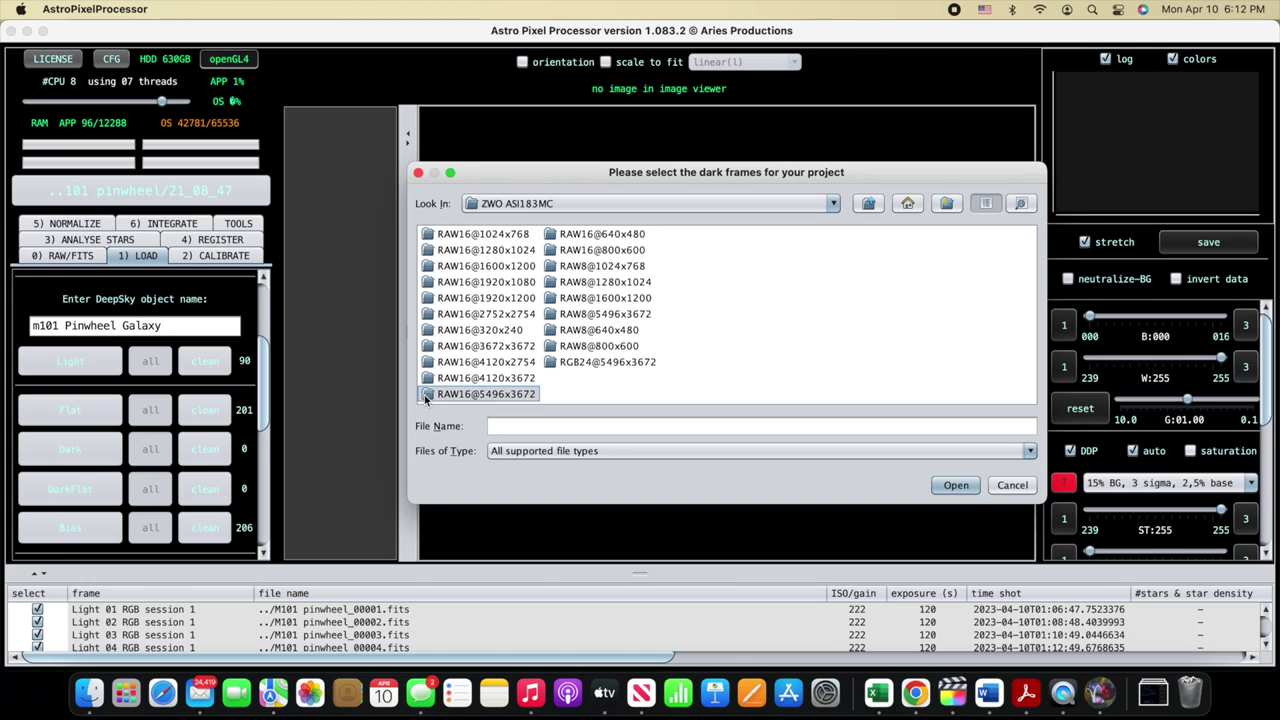
pyautogui.doubleClick(426, 397)
pyautogui.doubleClick(430, 267)
pyautogui.doubleClick(430, 267)
pyautogui.click(431, 235)
pyautogui.click(960, 484)
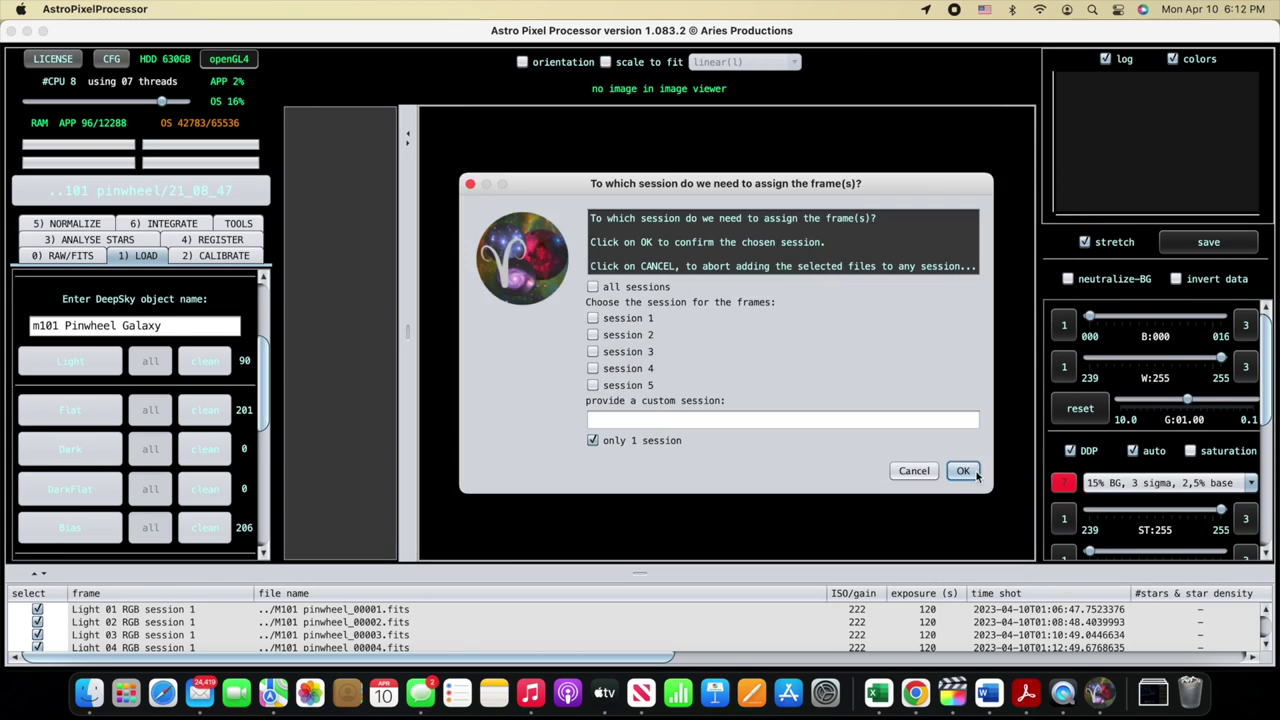
pyautogui.click(962, 470)
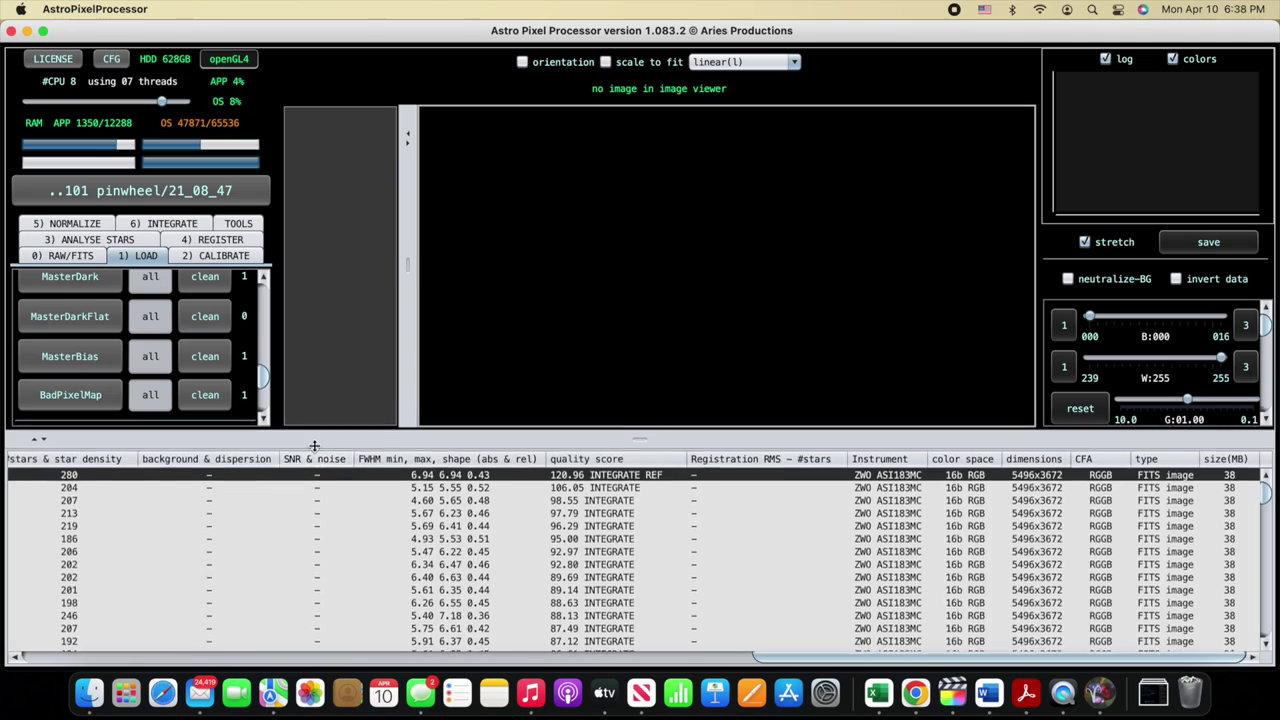
# Step: Exclude Light 01 (M101 pinwheel_00043.fits) from the stack and inspect the star shapes in the frames down to Light 07
pyautogui.click(37, 478)
pyautogui.scroll(7, 680, 349)
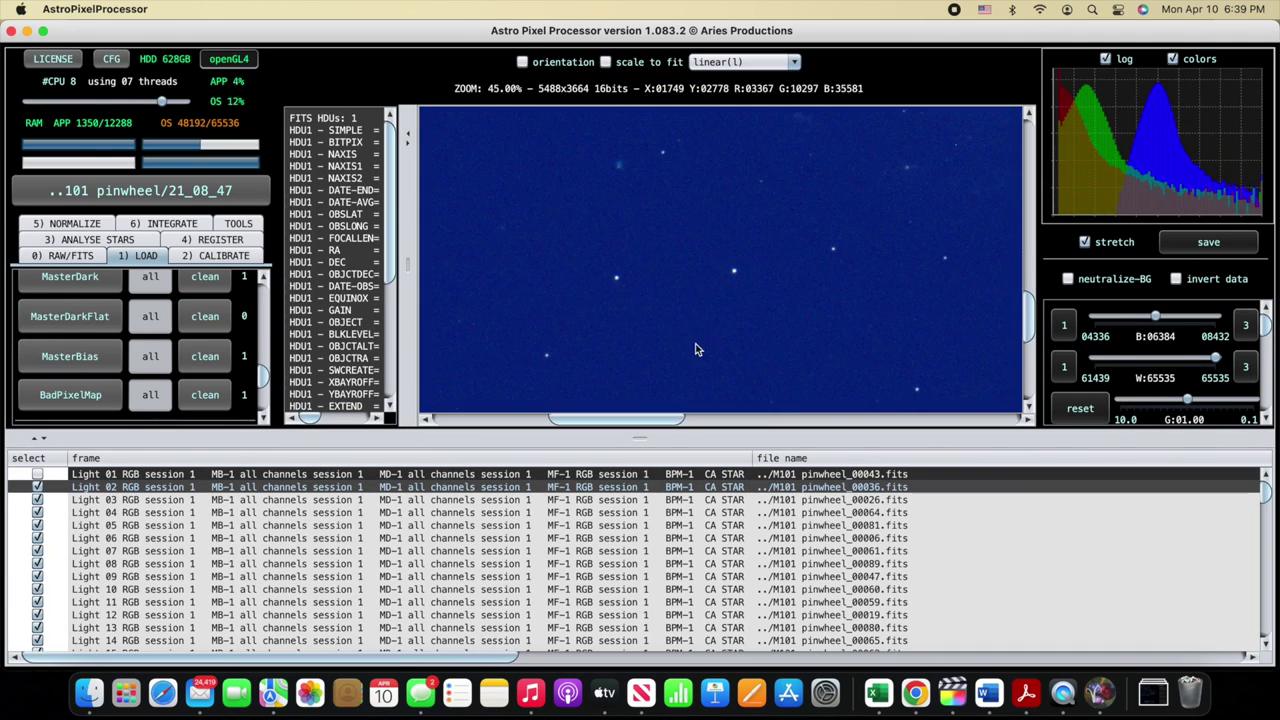
pyautogui.scroll(-5, 760, 366)
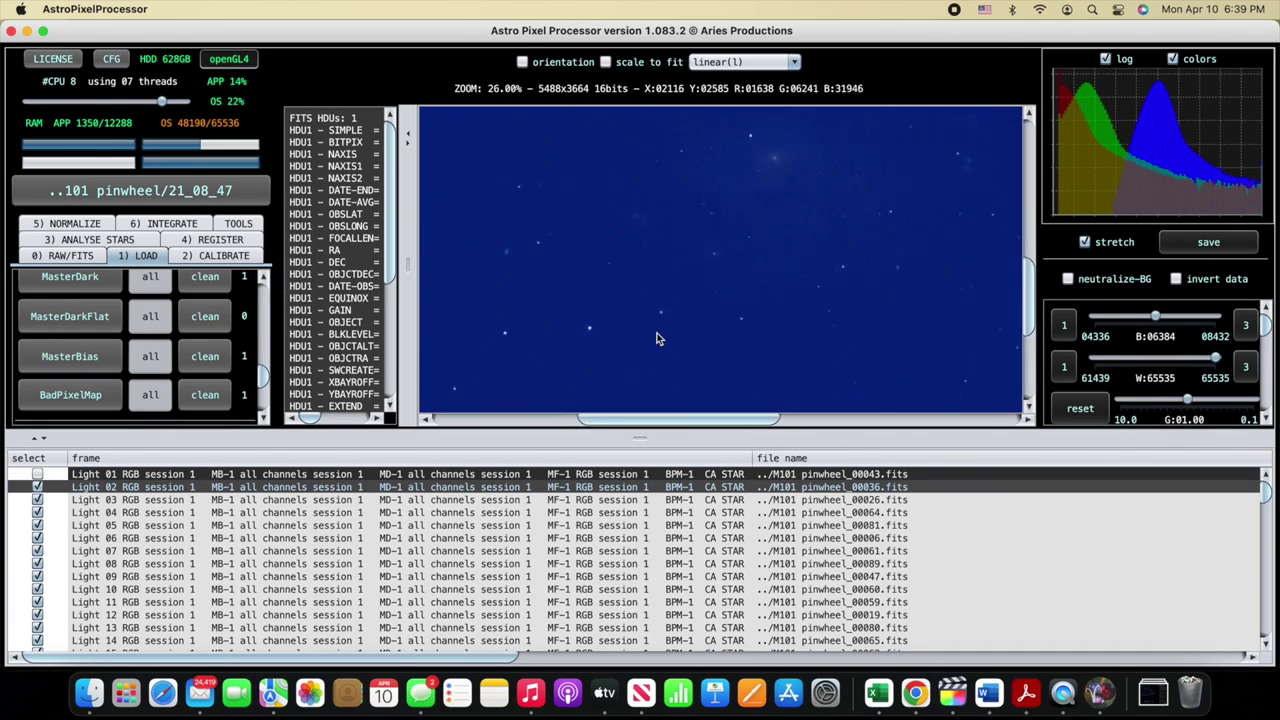
pyautogui.scroll(2, 690, 346)
pyautogui.press('Down')
pyautogui.press('Down')
pyautogui.press('Down')
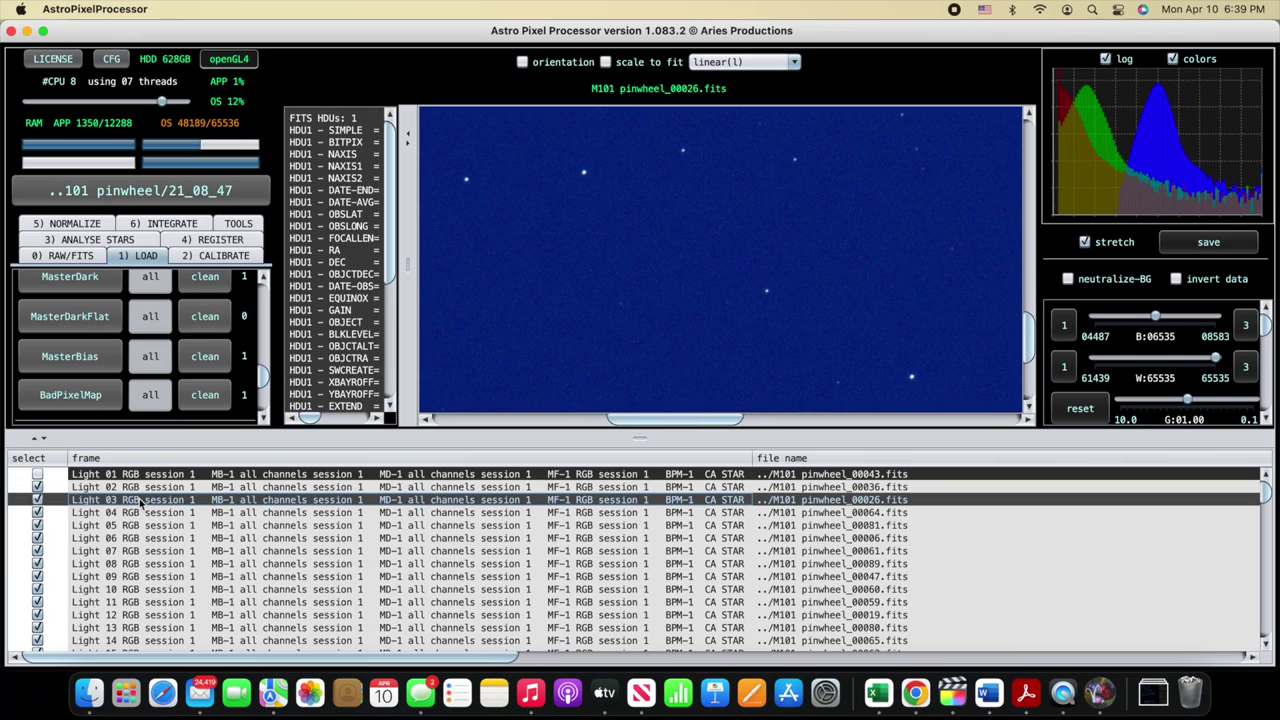
pyautogui.press('Down')
pyautogui.press('Down')
pyautogui.press('Down')
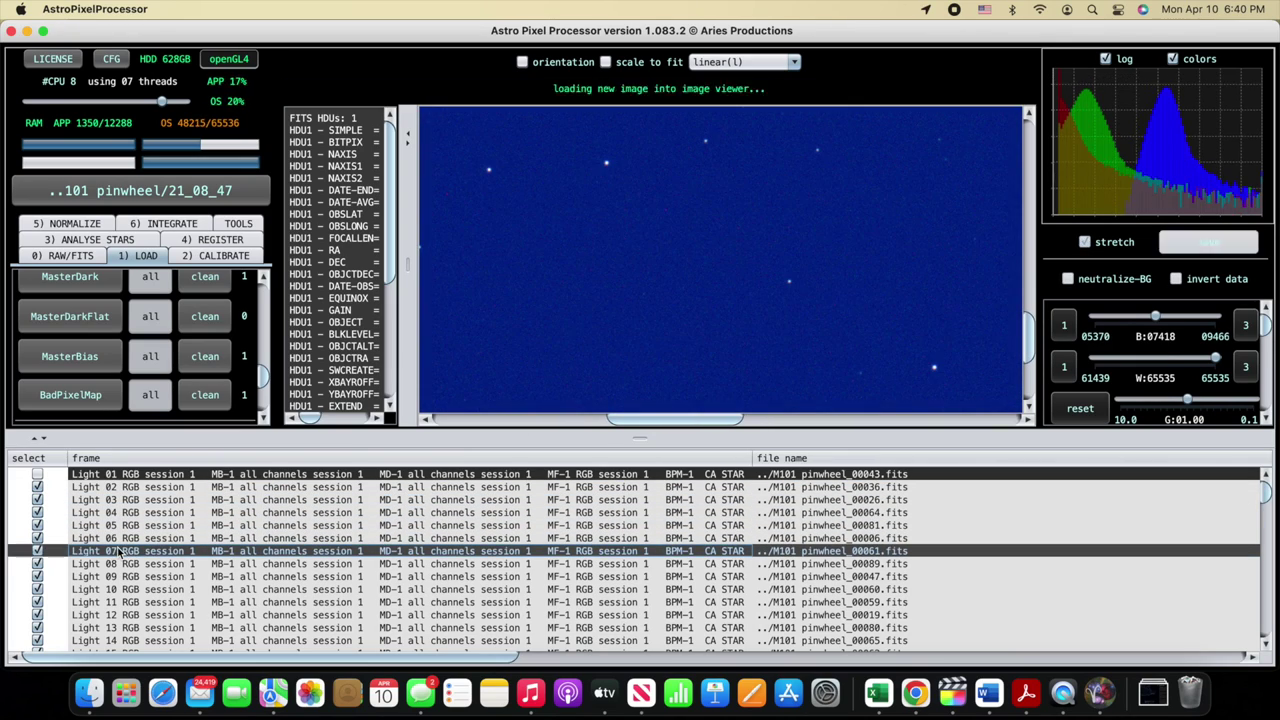
# Step: Continue inspecting the light frames down to Light 14, excluding Light 09 and Light 12 from the stack
pyautogui.press('Down')
pyautogui.press('Down')
pyautogui.press('Down')
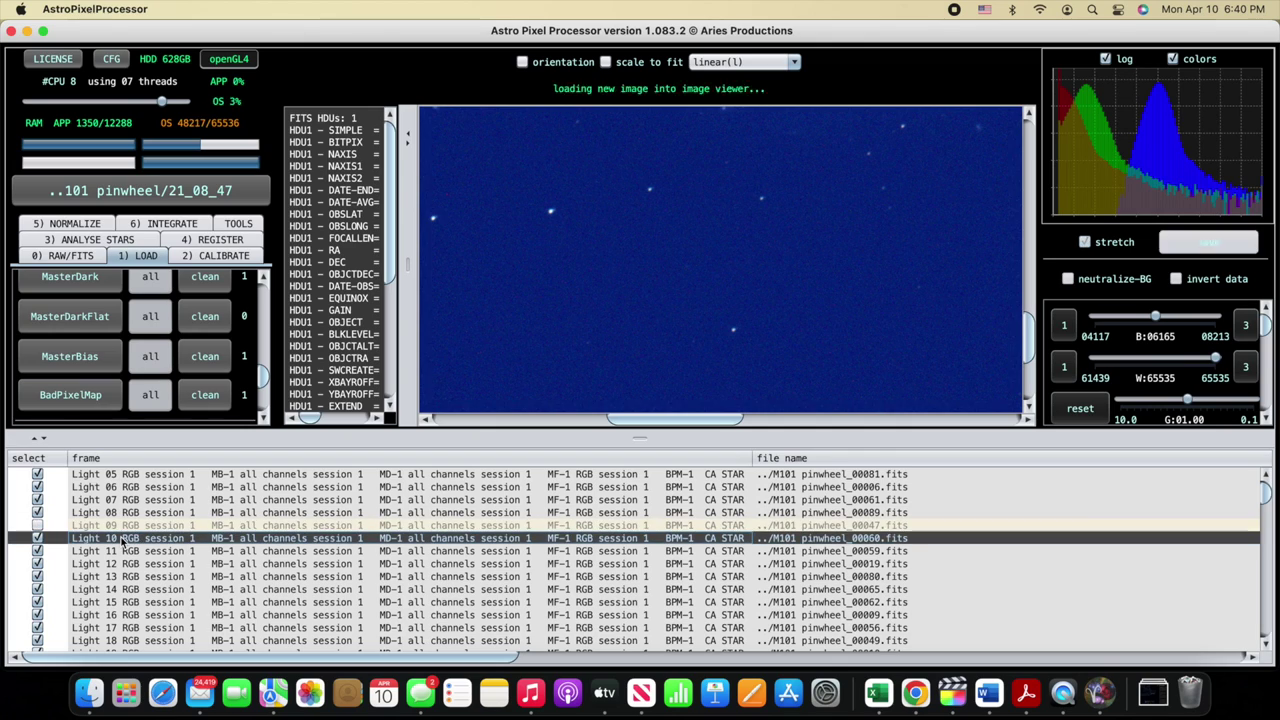
pyautogui.press('Down')
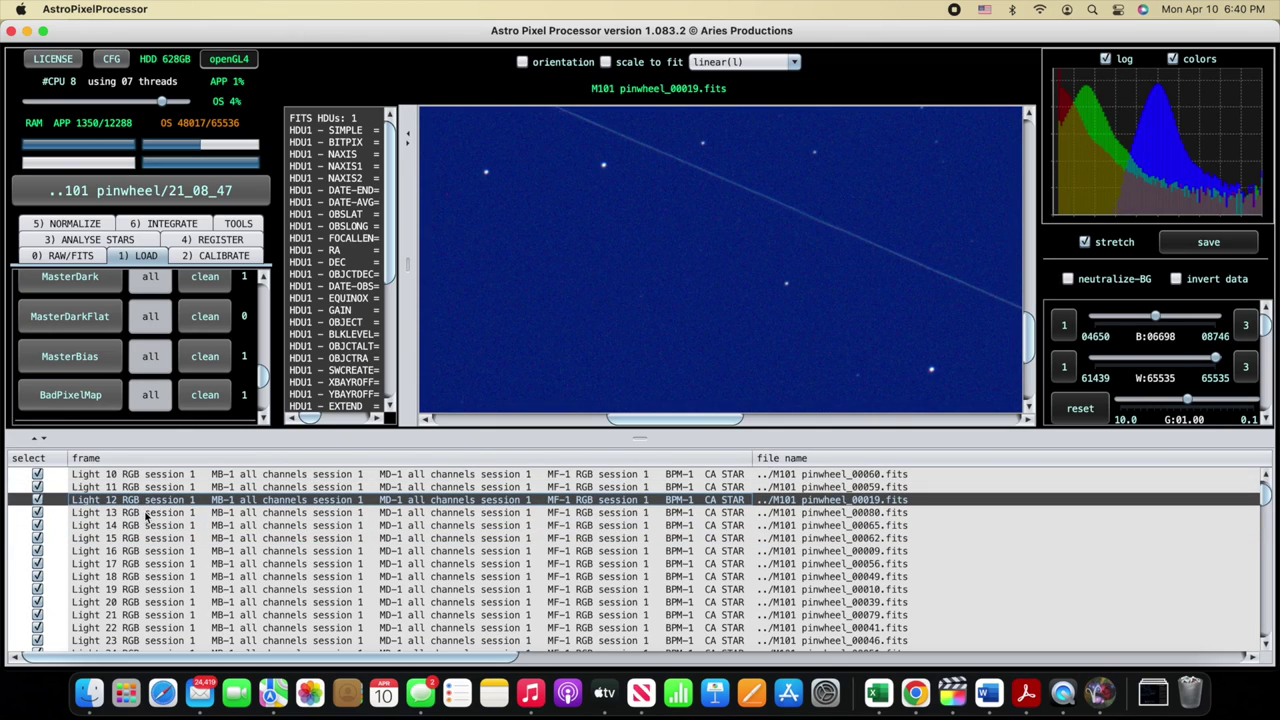
pyautogui.press('Down')
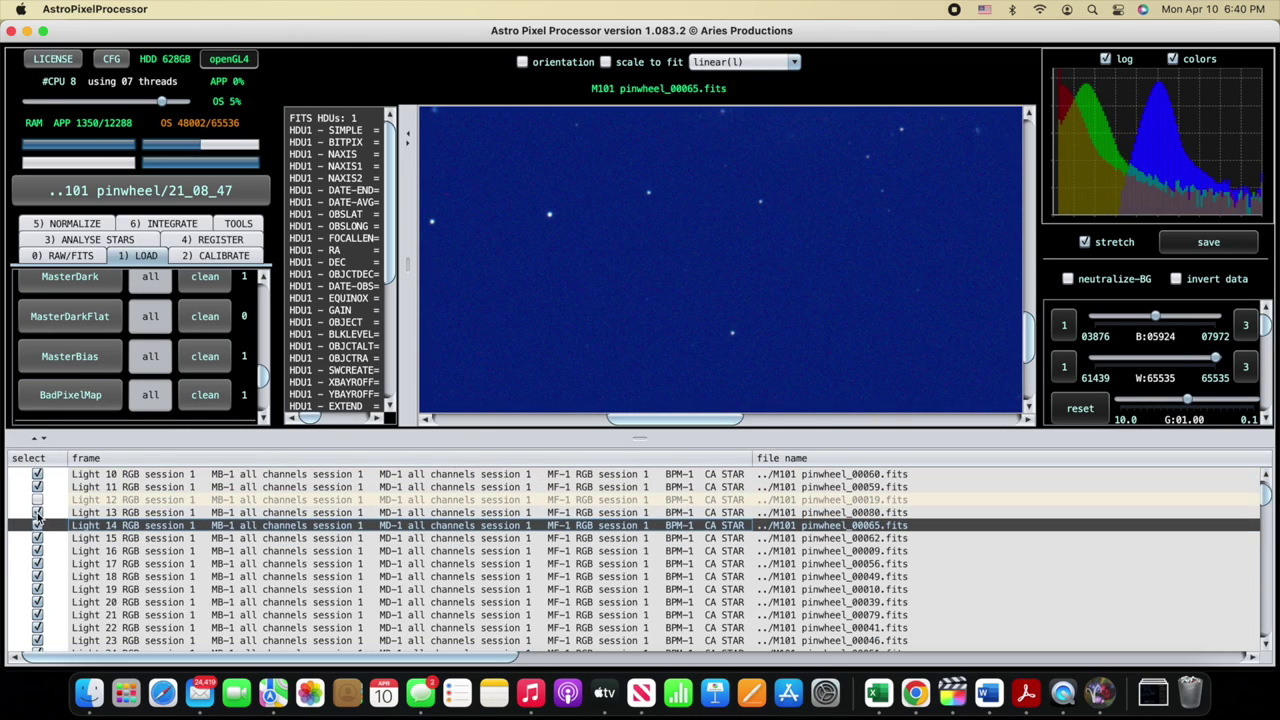
# Step: Exclude two more light frames from the stack and step through the frames that follow
pyautogui.click(40, 538)
pyautogui.click(40, 551)
pyautogui.press('Down')
pyautogui.press('Down')
pyautogui.press('Down')
pyautogui.press('Down')
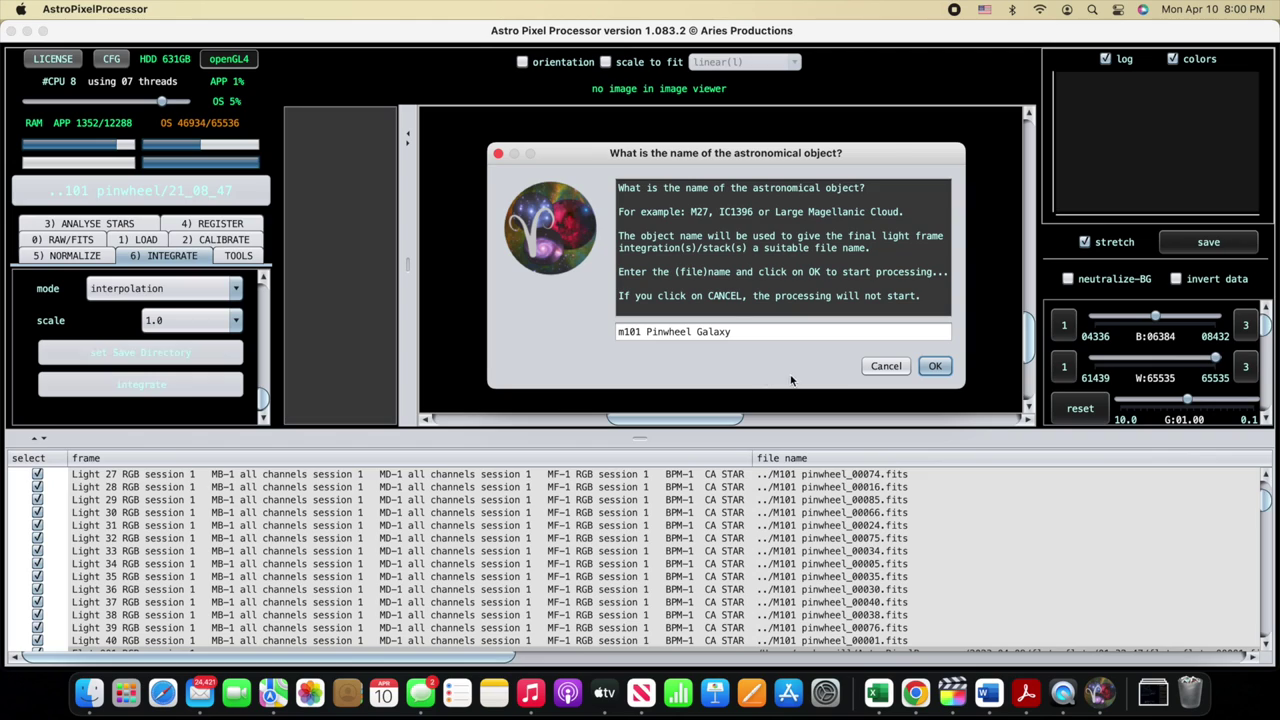
# Step: Start the integration with m101 Pinwheel Galaxy as the object name
pyautogui.click(933, 366)
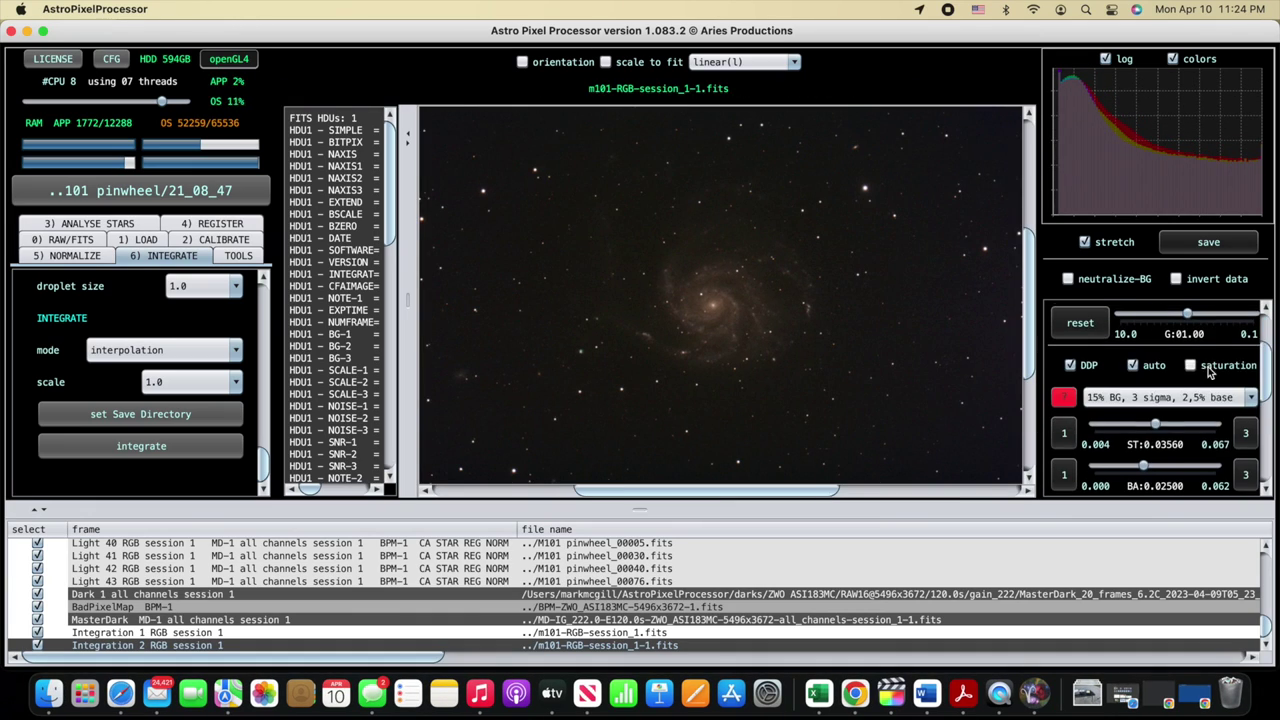
# Step: Set the integrated galaxy image's gamma to 1.15 and boost its colour saturation
pyautogui.moveTo(1266, 370); pyautogui.dragTo(1266, 344)
pyautogui.moveTo(1187, 399); pyautogui.dragTo(1184, 399)
pyautogui.moveTo(1266, 345); pyautogui.dragTo(1266, 436)
pyautogui.moveTo(1156, 346); pyautogui.dragTo(1225, 348)
pyautogui.scroll(2, 1200, 380)
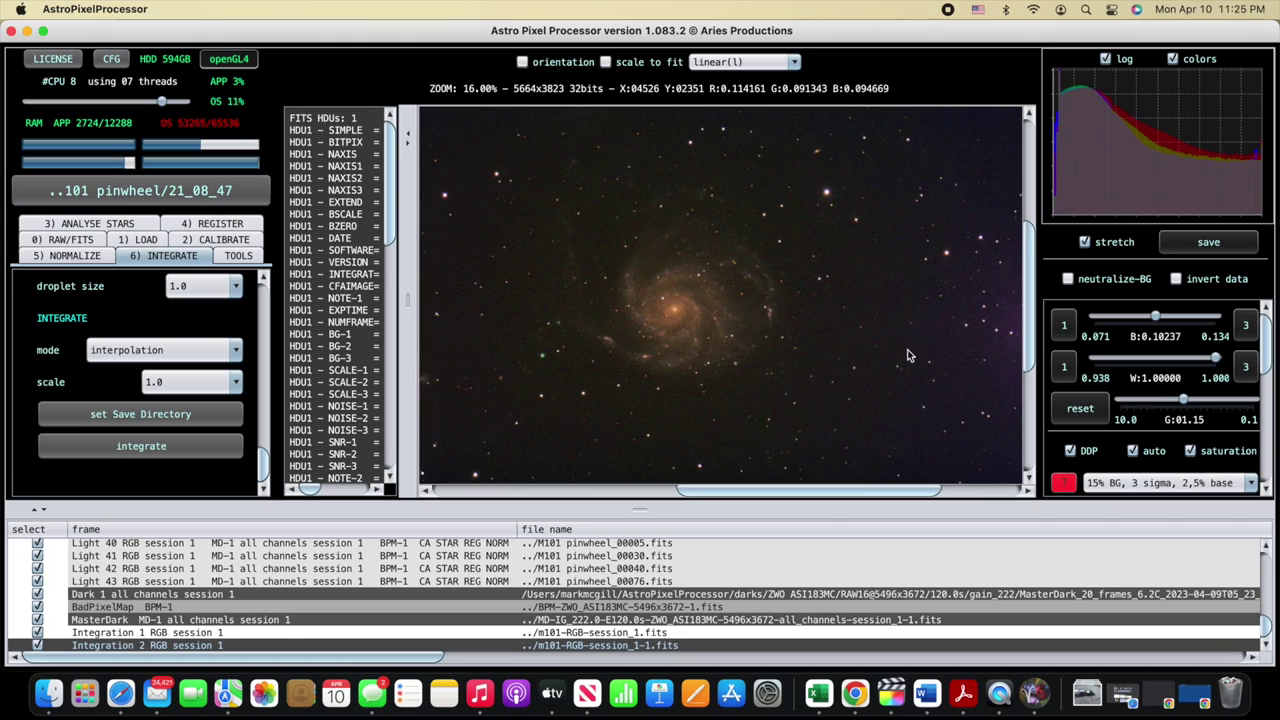
# Step: Set the integrated galaxy image's black point to 0.10375 and save the stretched image
pyautogui.moveTo(1153, 317); pyautogui.dragTo(1155, 318)
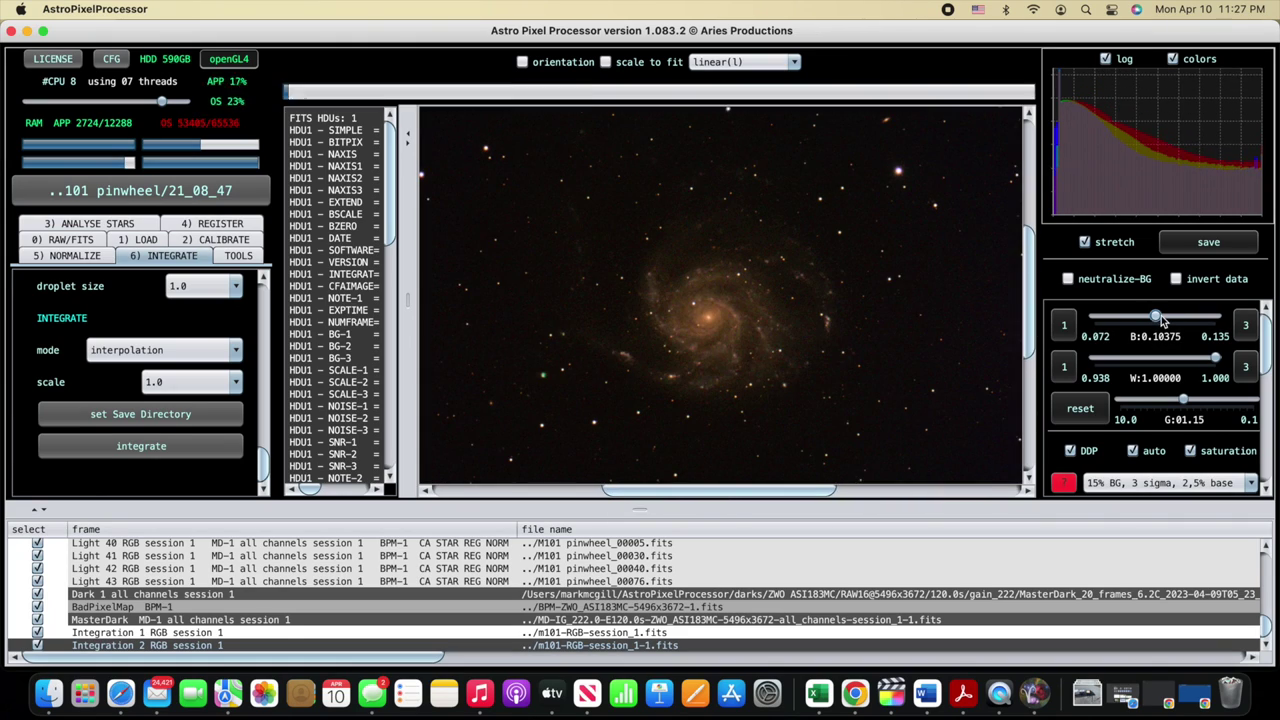
pyautogui.click(1208, 241)
pyautogui.click(1002, 451)
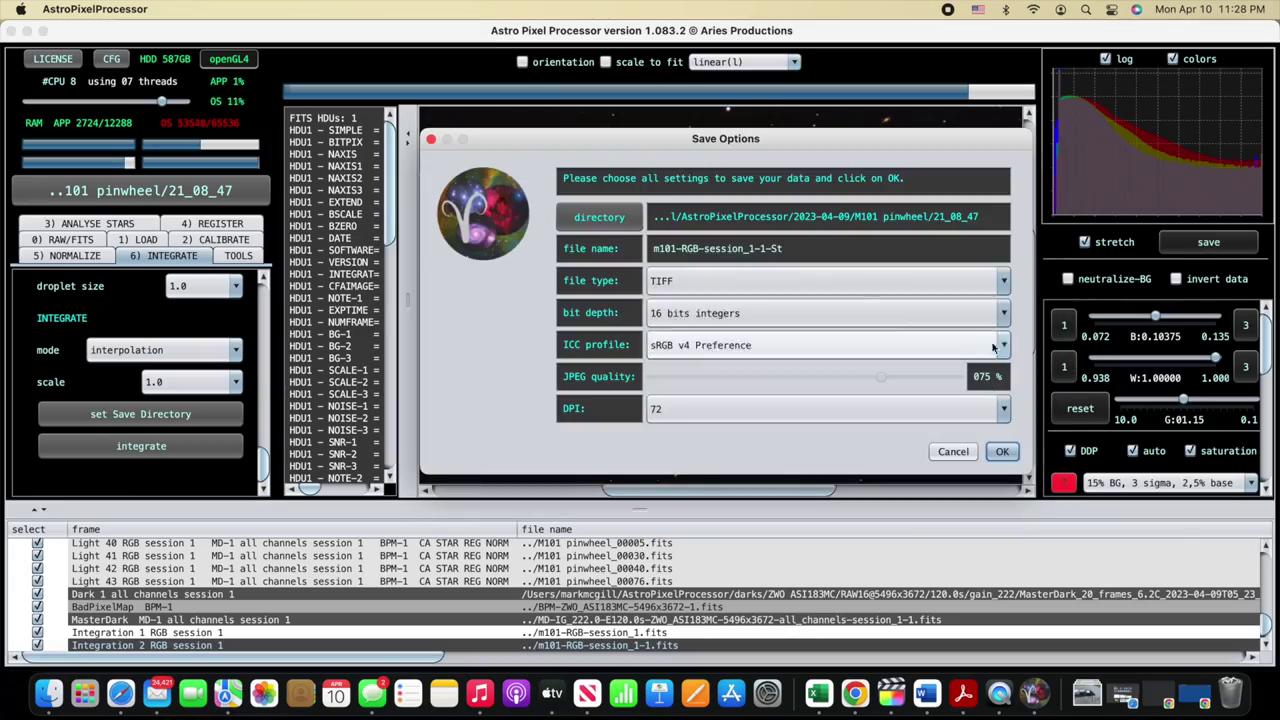
pyautogui.click(1002, 451)
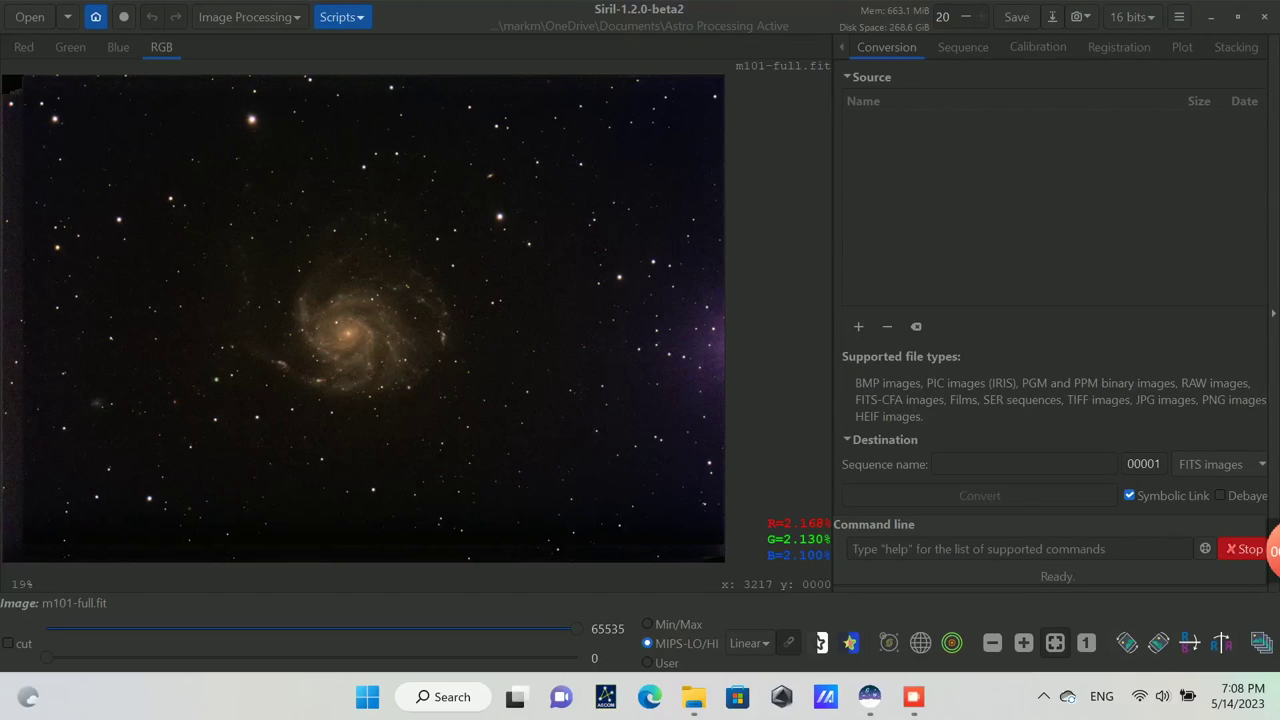
# Step: In Siril, extract the background of m101-full.fit using RBF interpolation, 20 samples per line and subtraction correction
pyautogui.click(247, 17)
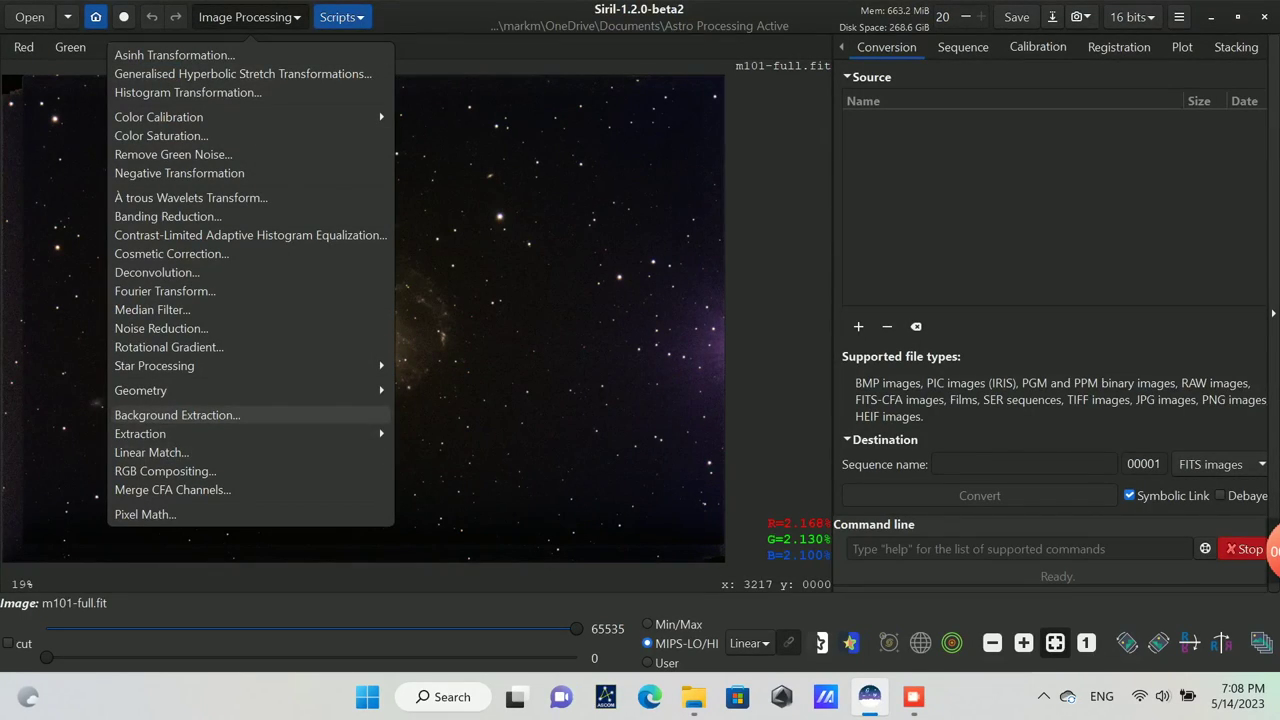
pyautogui.click(177, 415)
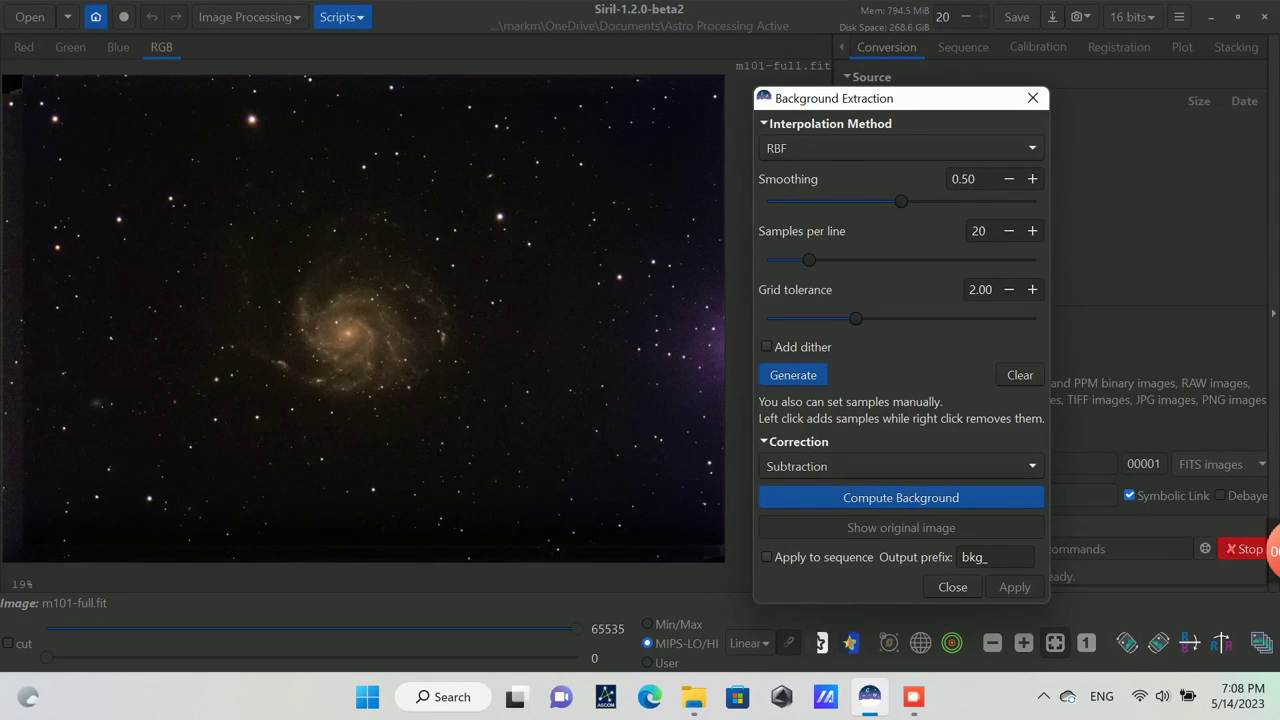
pyautogui.click(793, 375)
pyautogui.click(606, 340)
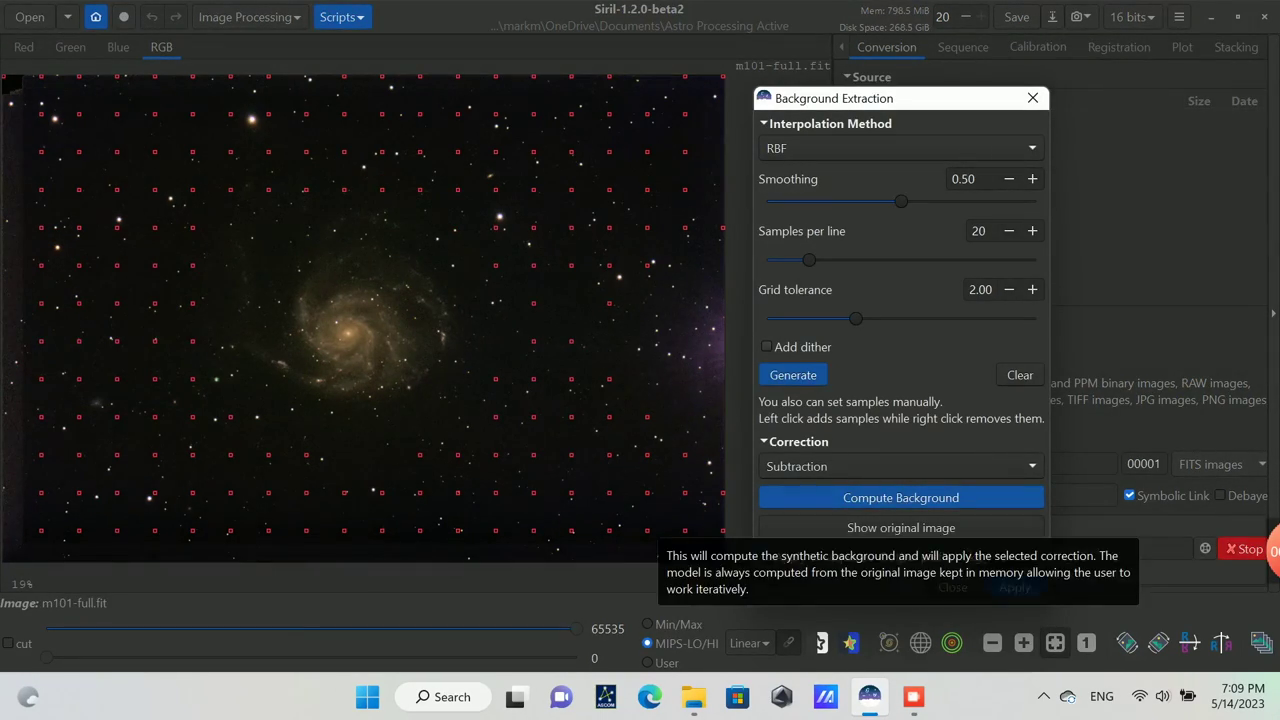
pyautogui.click(952, 587)
# Step: Save the corrected image as m101-complete_background_extracted.fit in the Astro Processing Active folder
pyautogui.click(1052, 17)
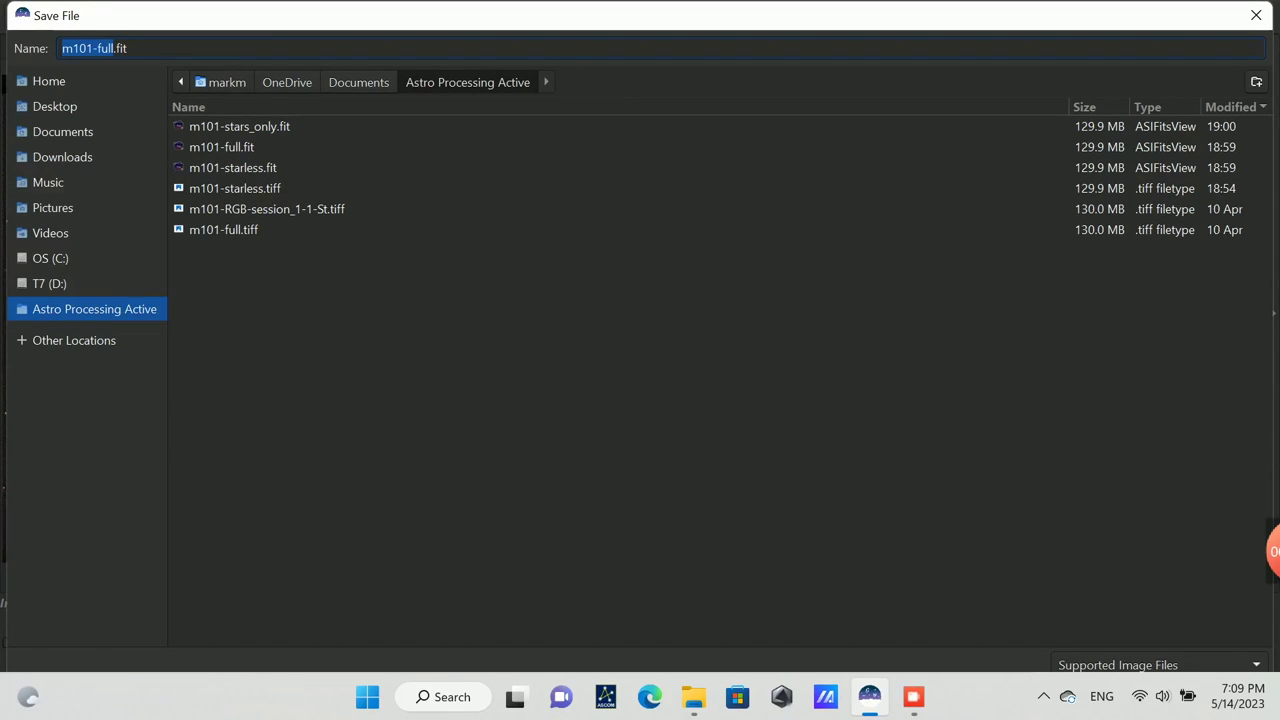
pyautogui.click(108, 48)
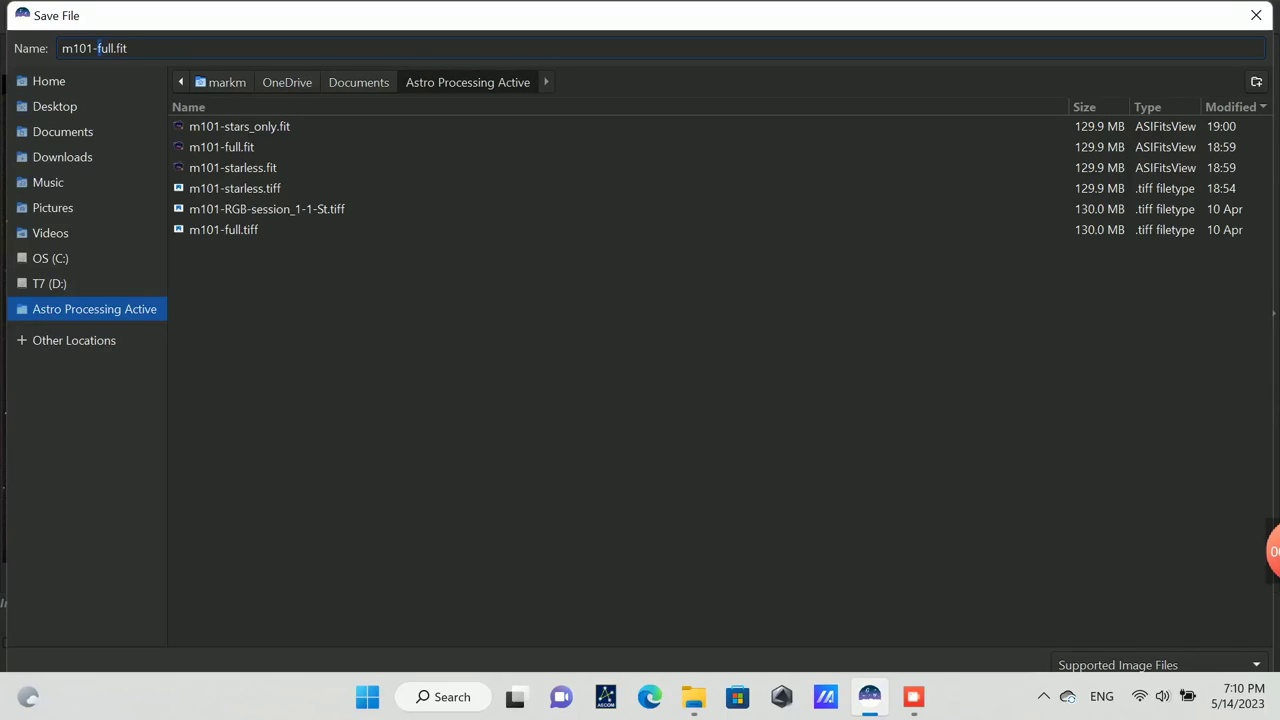
pyautogui.doubleClick(108, 48)
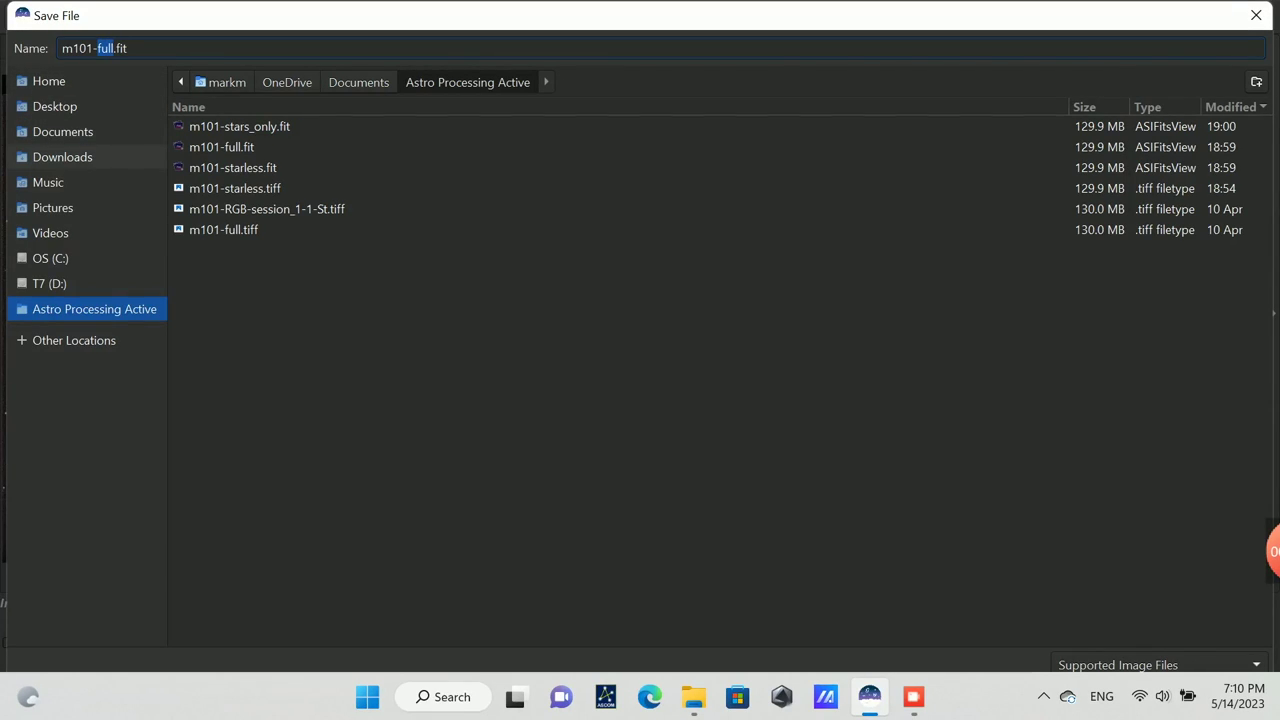
pyautogui.write('complete_')
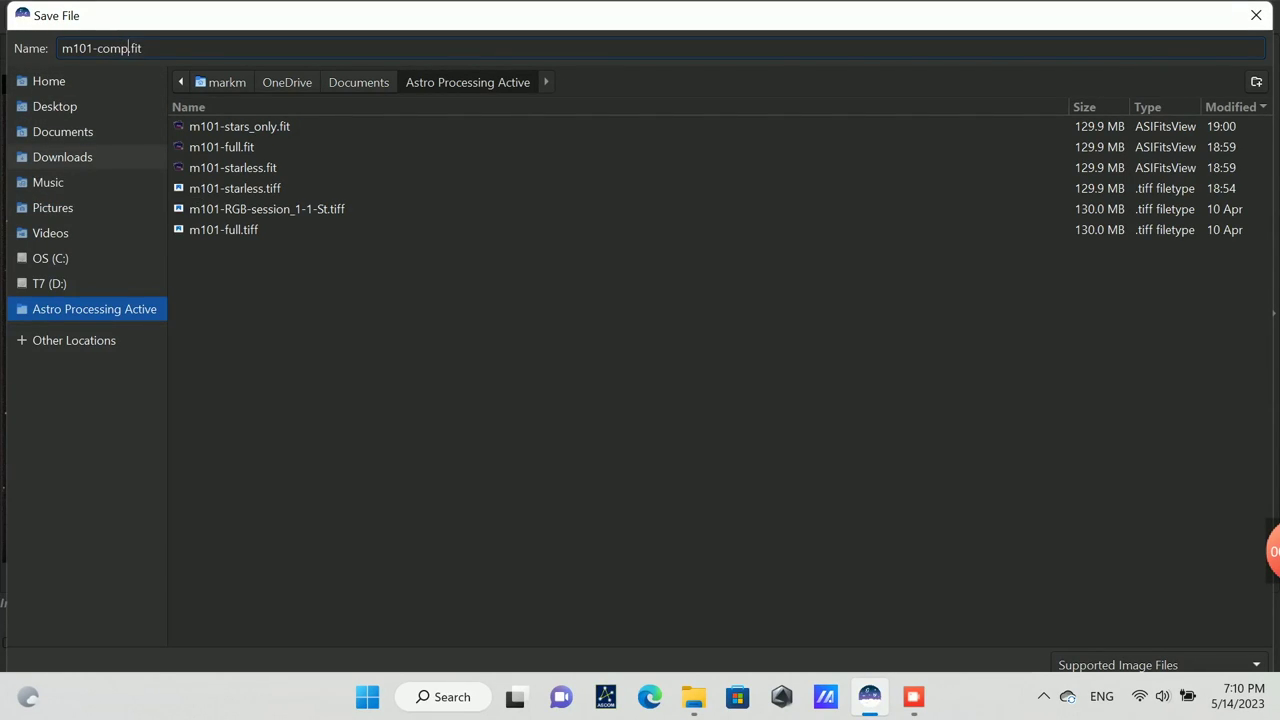
pyautogui.write('ab')
pyautogui.press('BackSpace')
pyautogui.press('BackSpace')
pyautogui.write('background_extracted')
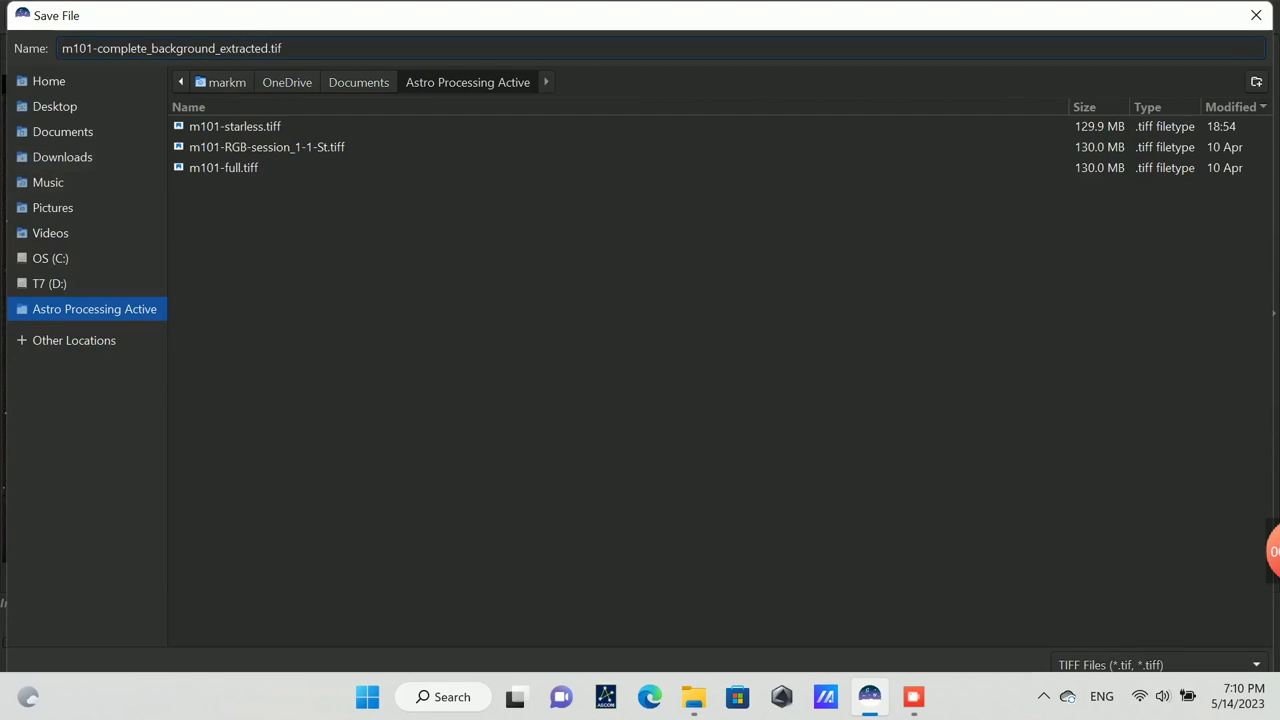
# Step: Save a 16-bit uncompressed TIFF copy as m101-complete_background_extracted.tif
pyautogui.click(61, 48)
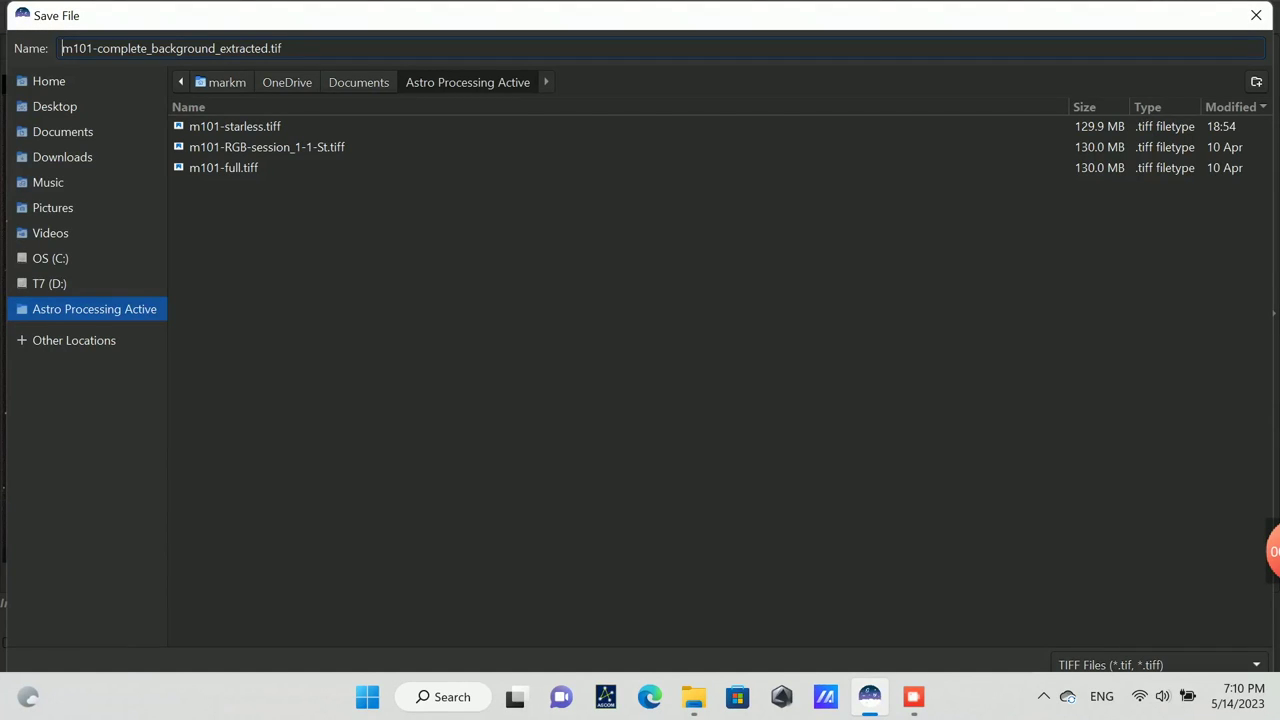
pyautogui.press('Return')
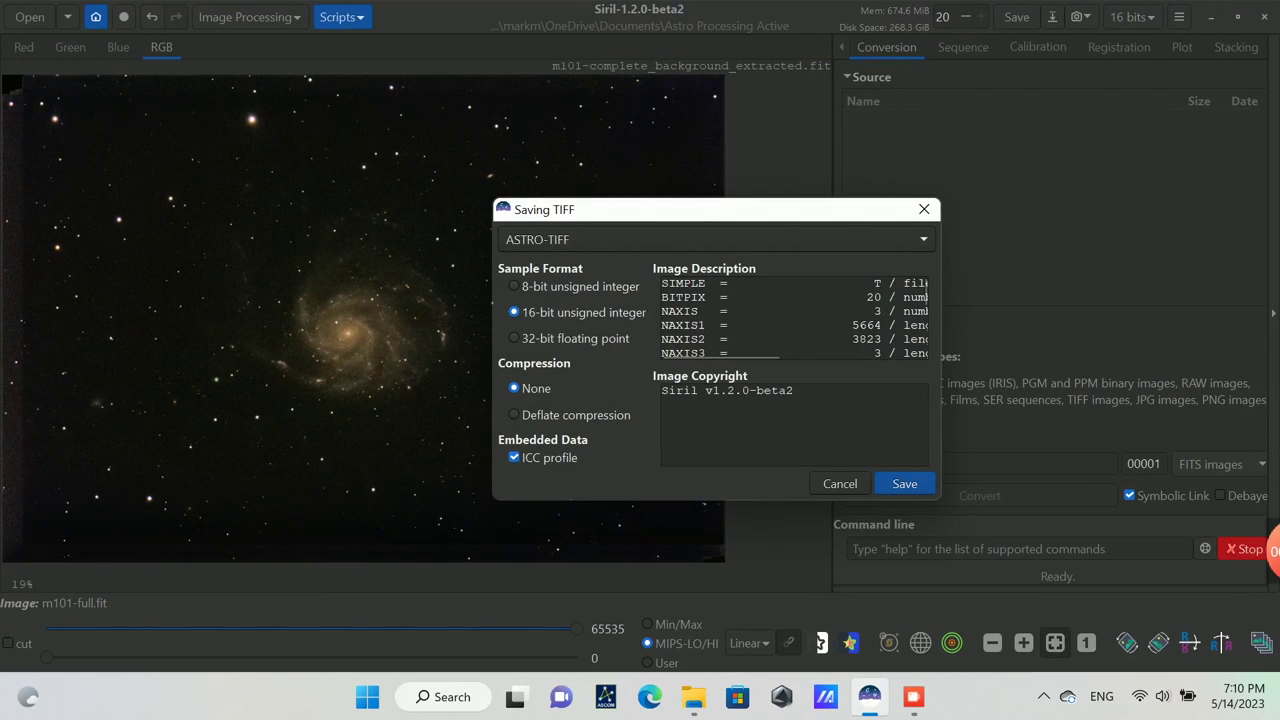
pyautogui.press('Return')
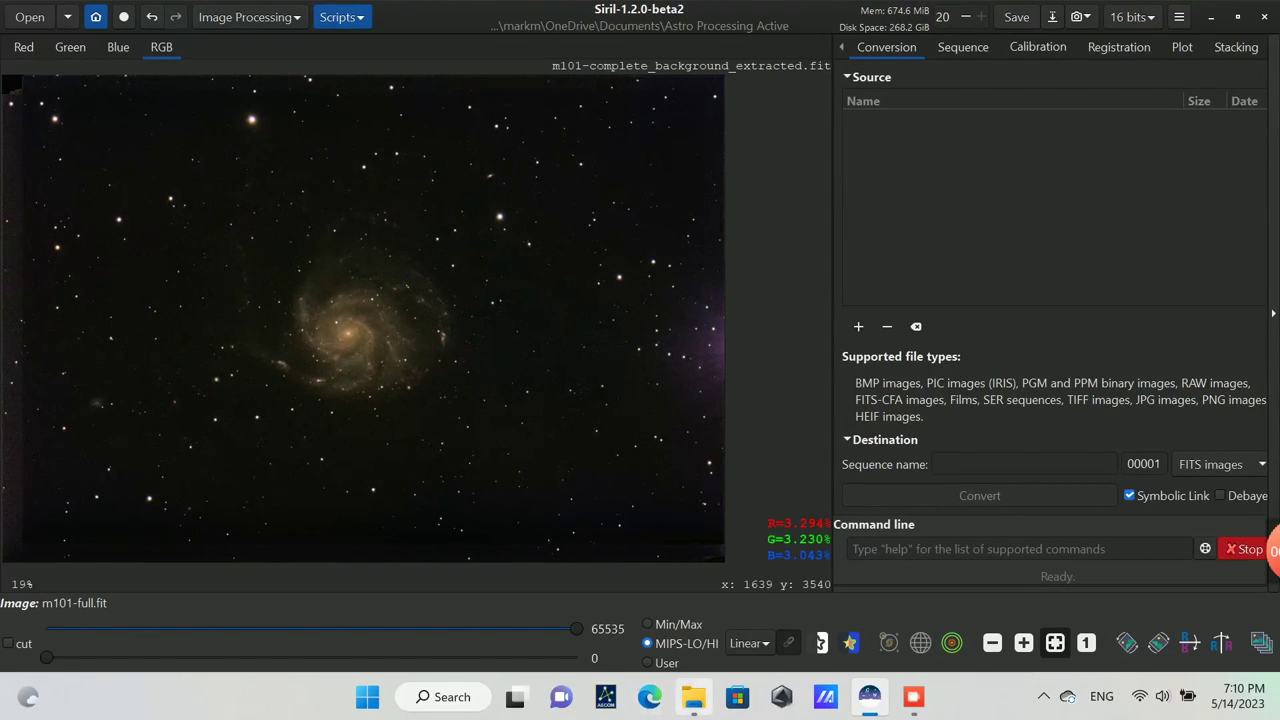
# Step: Launch starnetGUI from the StarNetv2GUI_Win folder inside the Starnet software folder
pyautogui.click(693, 697)
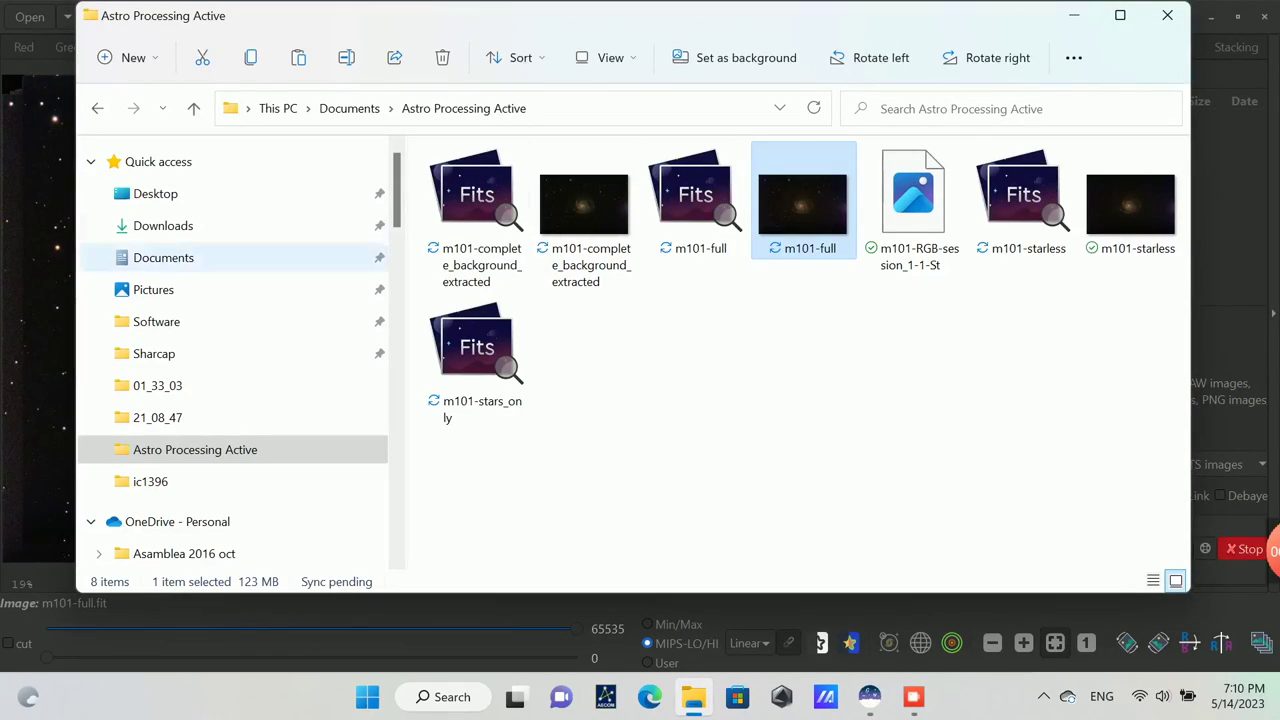
pyautogui.click(156, 321)
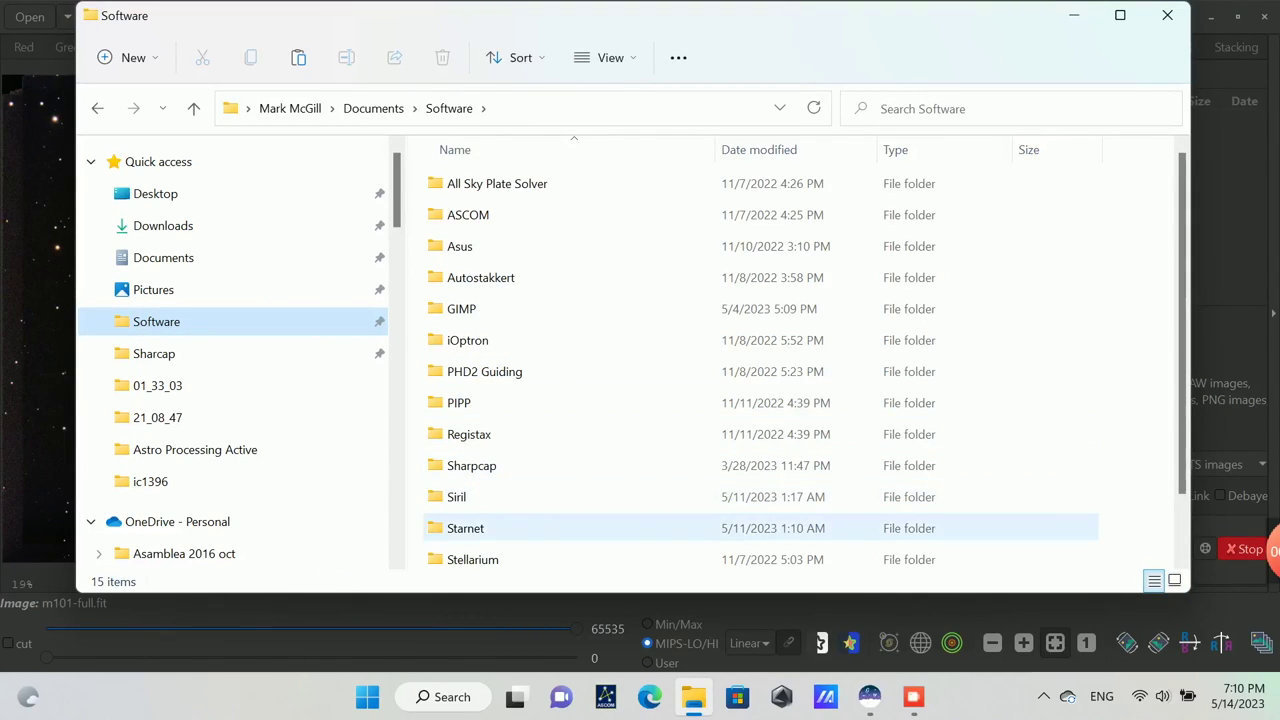
pyautogui.doubleClick(465, 528)
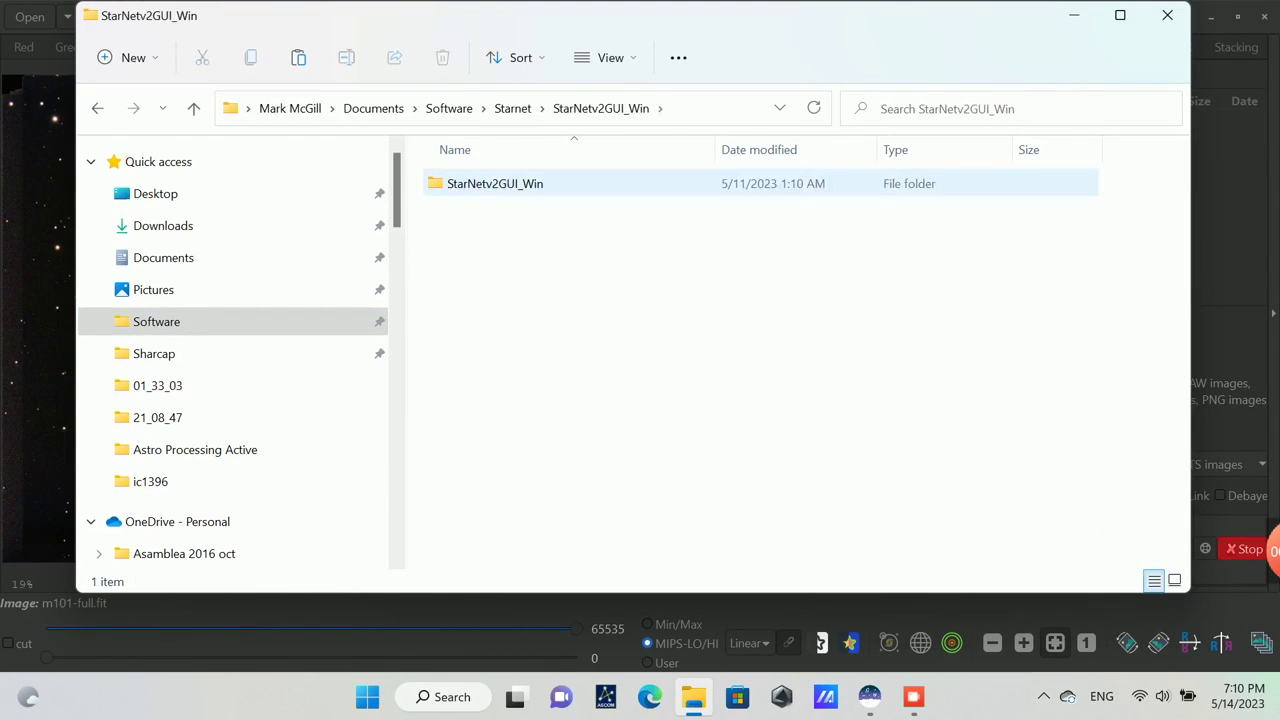
pyautogui.doubleClick(480, 183)
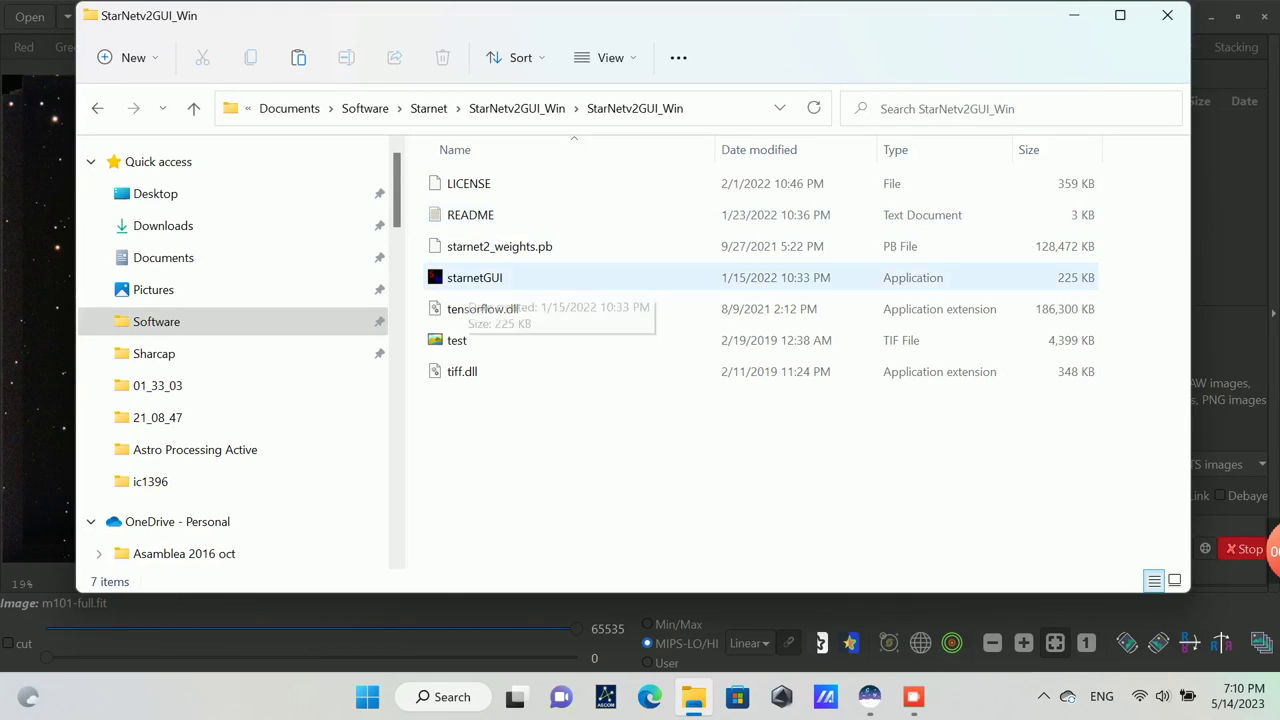
pyautogui.doubleClick(470, 283)
# Step: Load m101-complete_background_extracted.tif as the StarNet++ input image
pyautogui.click(672, 136)
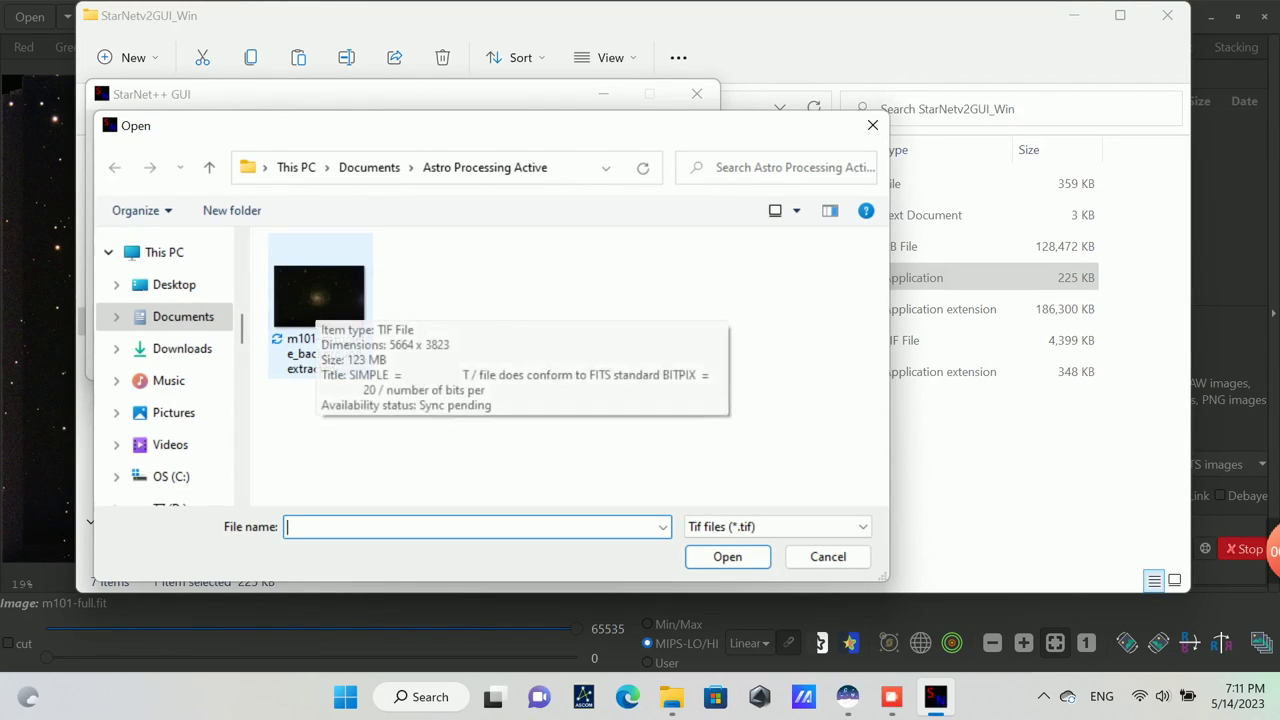
pyautogui.click(318, 300)
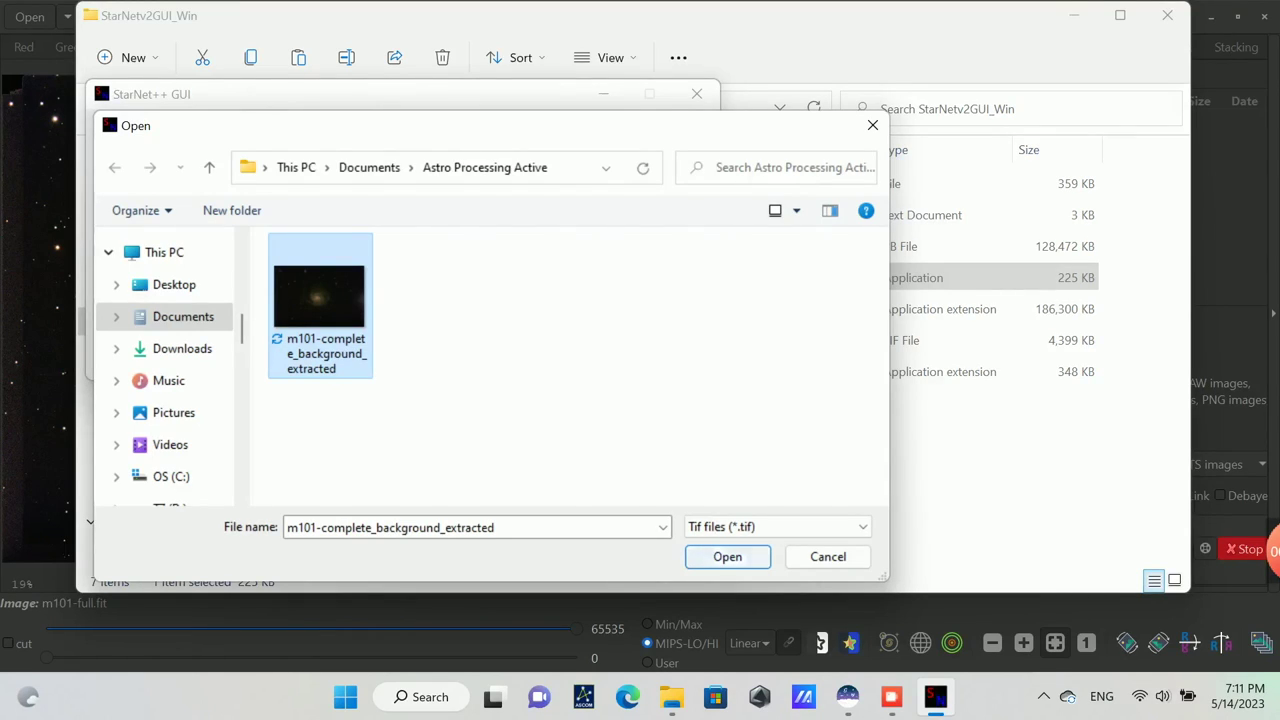
pyautogui.press('Return')
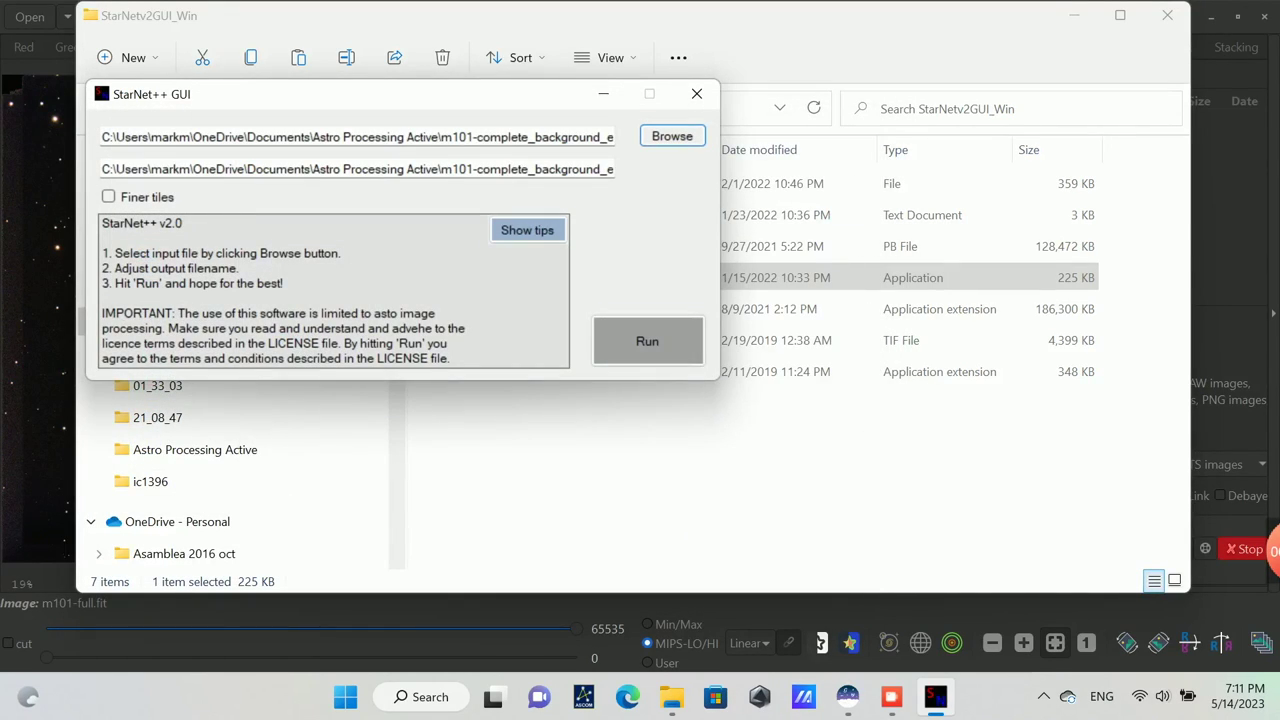
# Step: Rename the StarNet++ output file to m101-background_extracted_starless.tif and run the star removal
pyautogui.click(556, 169)
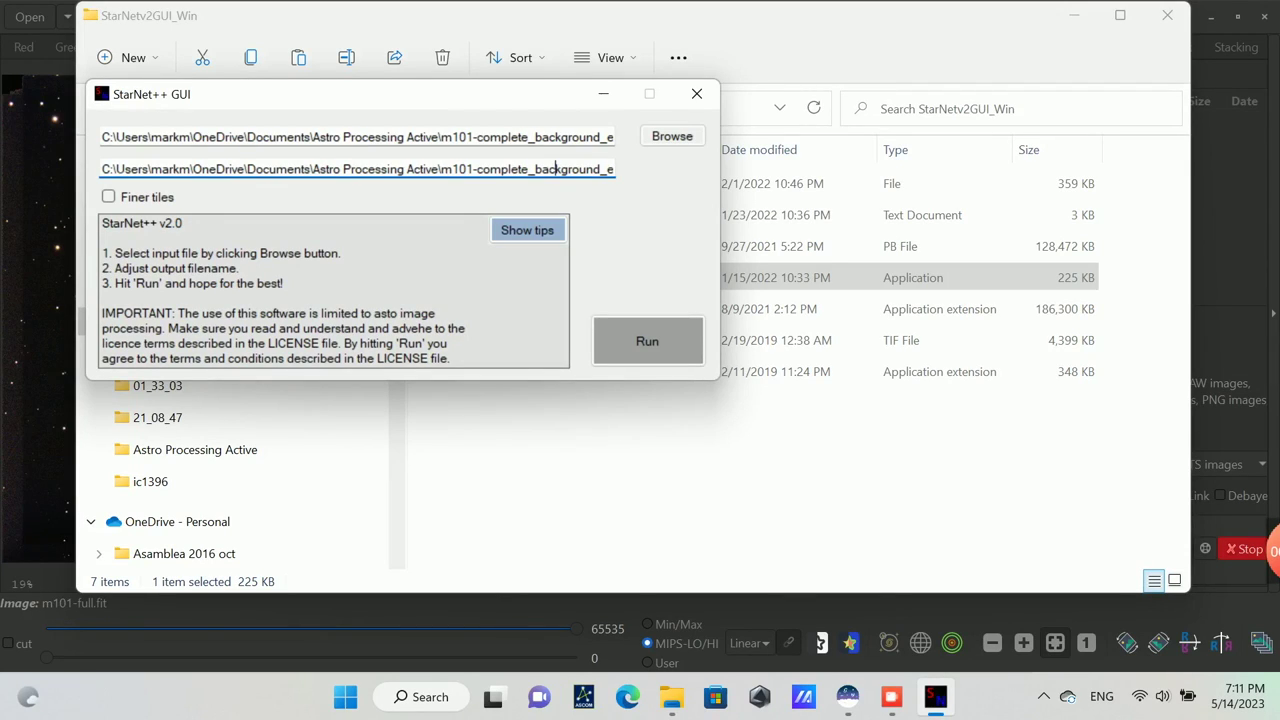
pyautogui.click(478, 169)
pyautogui.hotkey('shift', 'Right')
pyautogui.hotkey('shift', 'Right')
pyautogui.hotkey('shift', 'Right')
pyautogui.hotkey('shift', 'Right')
pyautogui.hotkey('shift', 'Right')
pyautogui.hotkey('shift', 'Right')
pyautogui.hotkey('shift', 'Right')
pyautogui.hotkey('shift', 'Right')
pyautogui.hotkey('shift', 'Right')
pyautogui.hotkey('shift', 'Right')
pyautogui.hotkey('shift', 'Right')
pyautogui.hotkey('shift', 'Right')
pyautogui.hotkey('shift', 'Right')
pyautogui.hotkey('shift', 'Right')
pyautogui.hotkey('shift', 'Right')
pyautogui.hotkey('shift', 'Right')
pyautogui.hotkey('shift', 'Right')
pyautogui.hotkey('shift', 'Right')
pyautogui.hotkey('shift', 'Right')
pyautogui.hotkey('shift', 'Right')
pyautogui.hotkey('shift', 'Right')
pyautogui.hotkey('shift', 'Right')
pyautogui.hotkey('shift', 'Right')
pyautogui.hotkey('shift', 'Right')
pyautogui.hotkey('shift', 'Right')
pyautogui.hotkey('shift', 'Right')
pyautogui.hotkey('shift', 'Right')
pyautogui.hotkey('shift', 'Right')
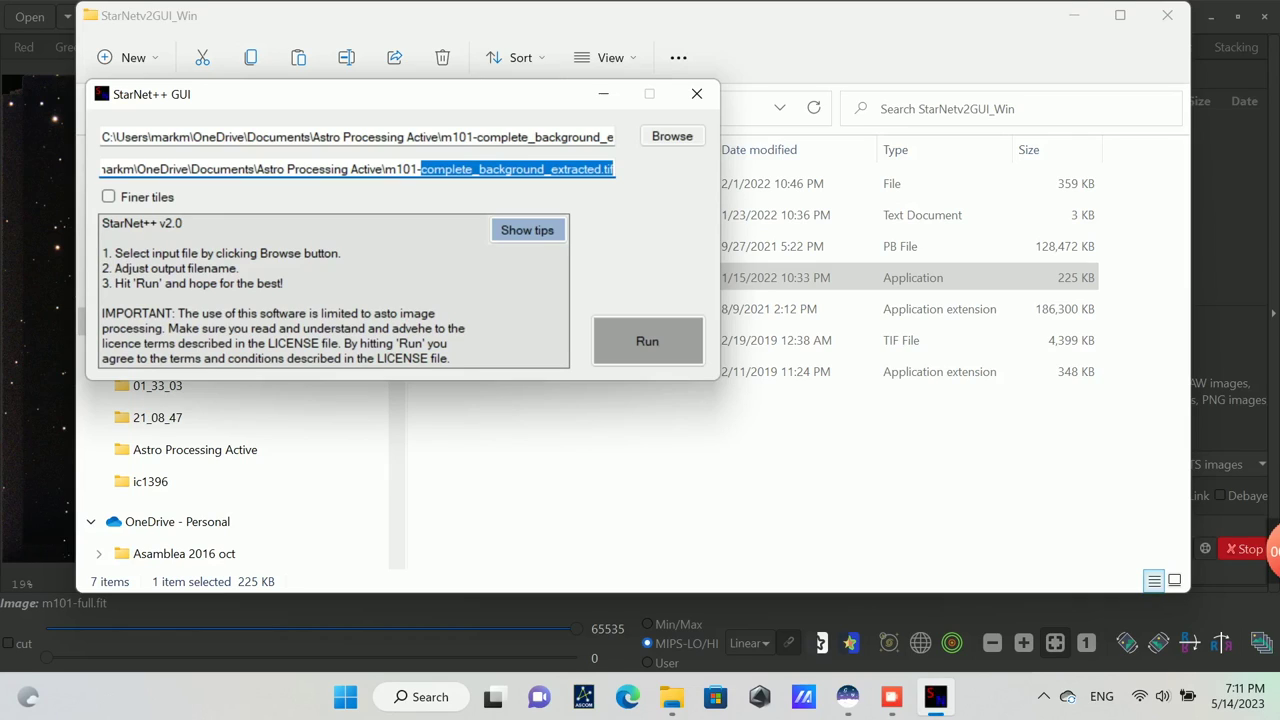
pyautogui.hotkey('shift', 'Left')
pyautogui.hotkey('shift', 'Left')
pyautogui.hotkey('shift', 'Left')
pyautogui.hotkey('shift', 'Left')
pyautogui.hotkey('shift', 'Left')
pyautogui.press('BackSpace')
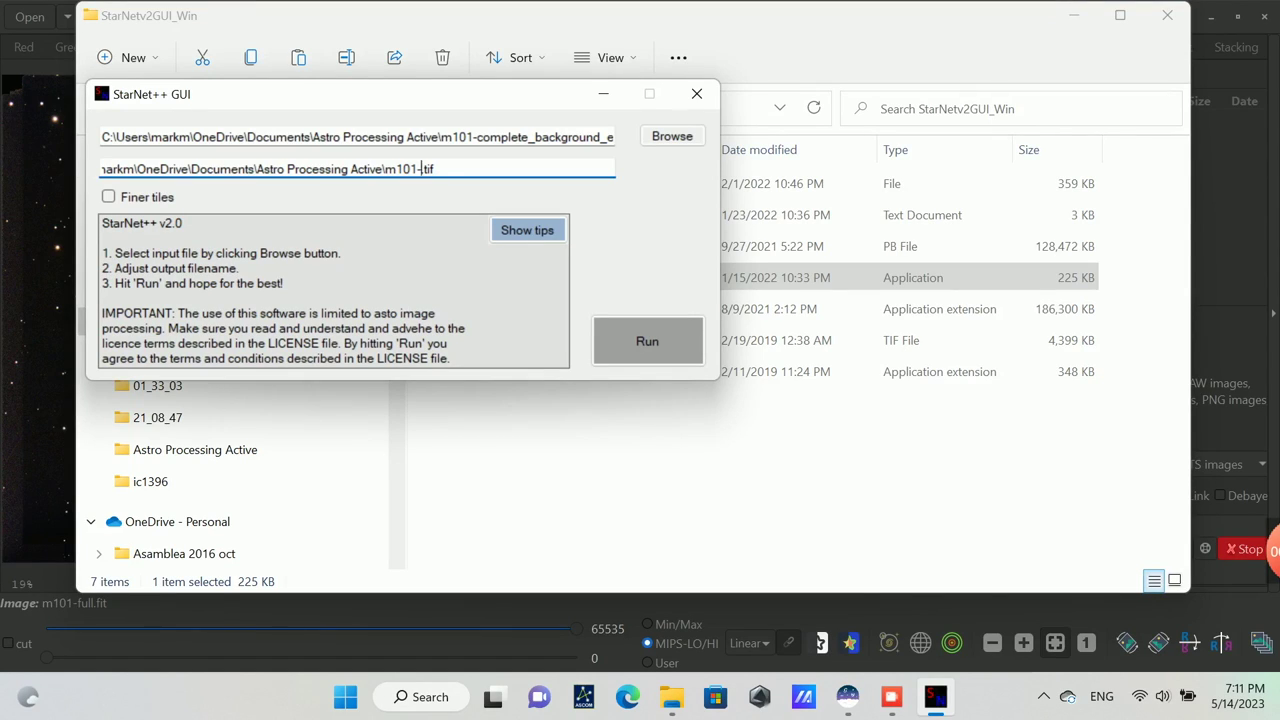
pyautogui.write('background_extracted_starless')
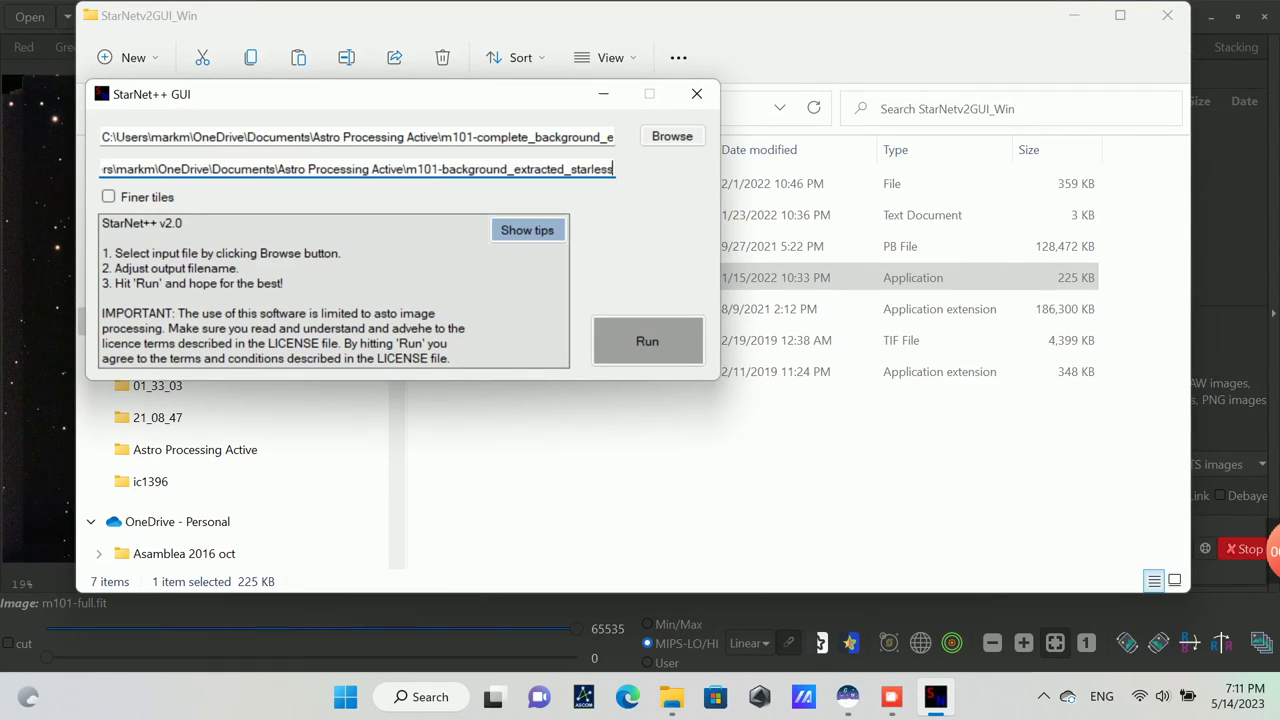
pyautogui.press('Return')
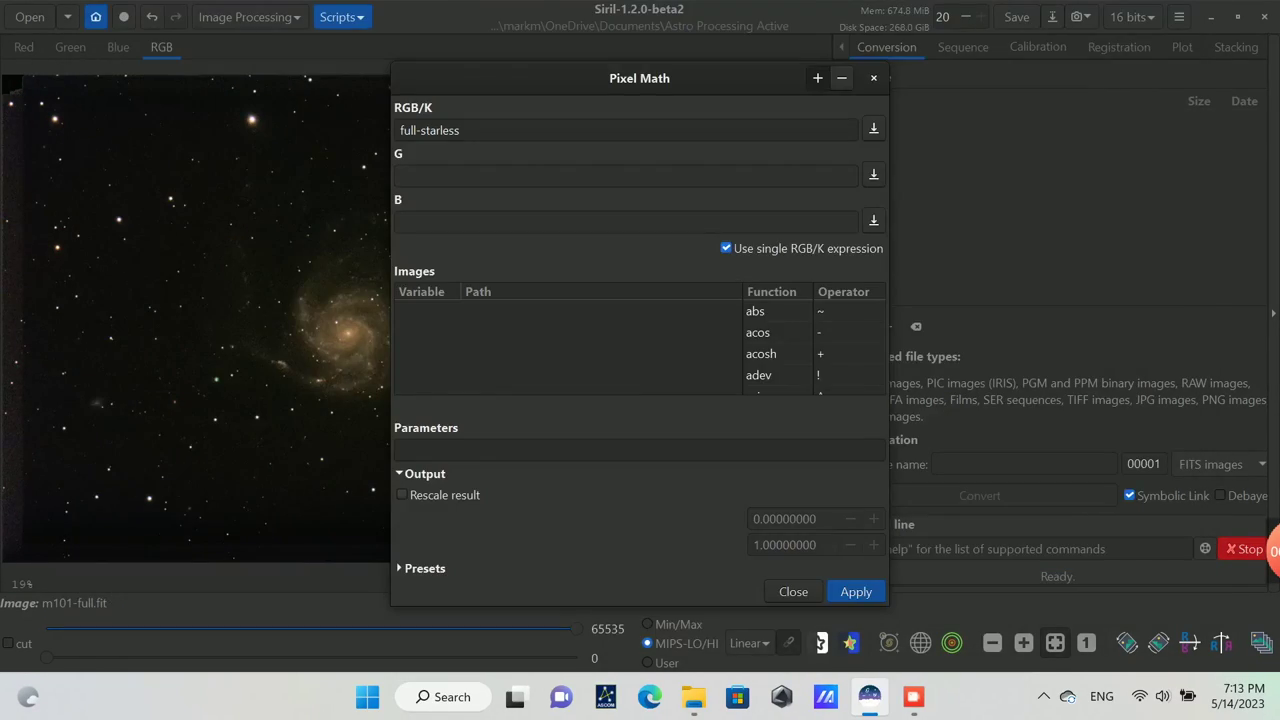
pyautogui.click(820, 77)
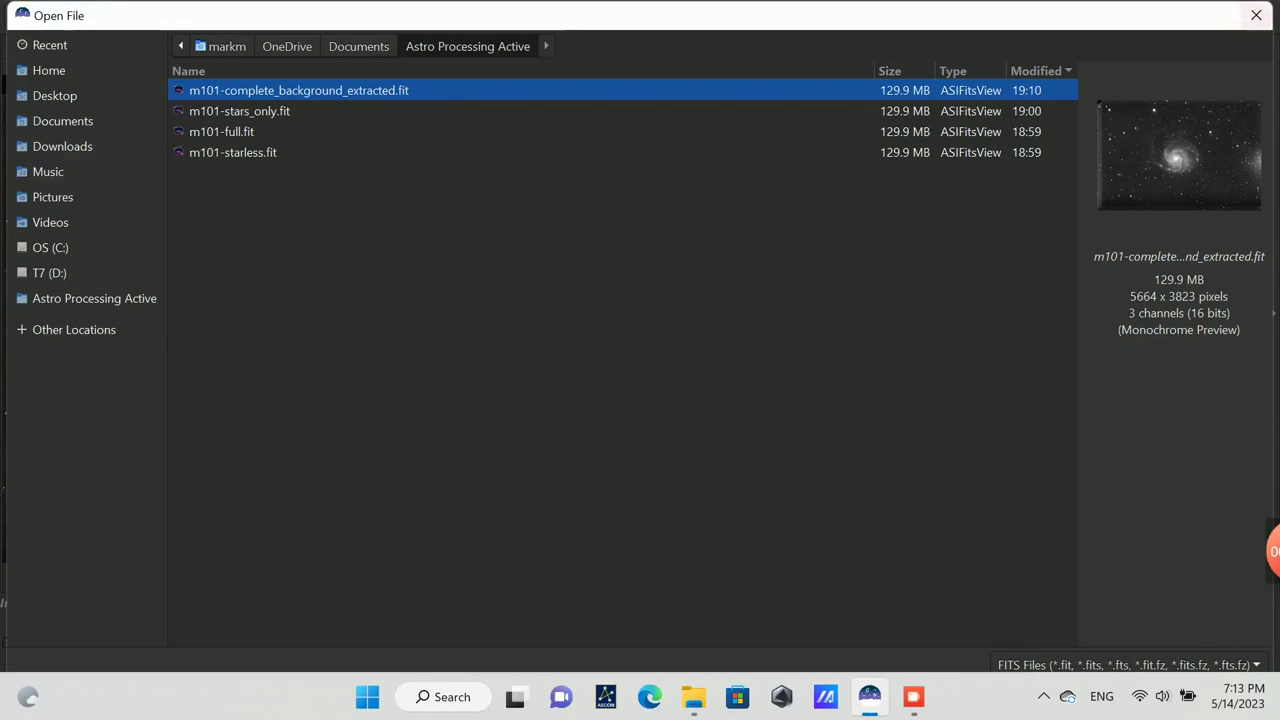
pyautogui.click(1256, 15)
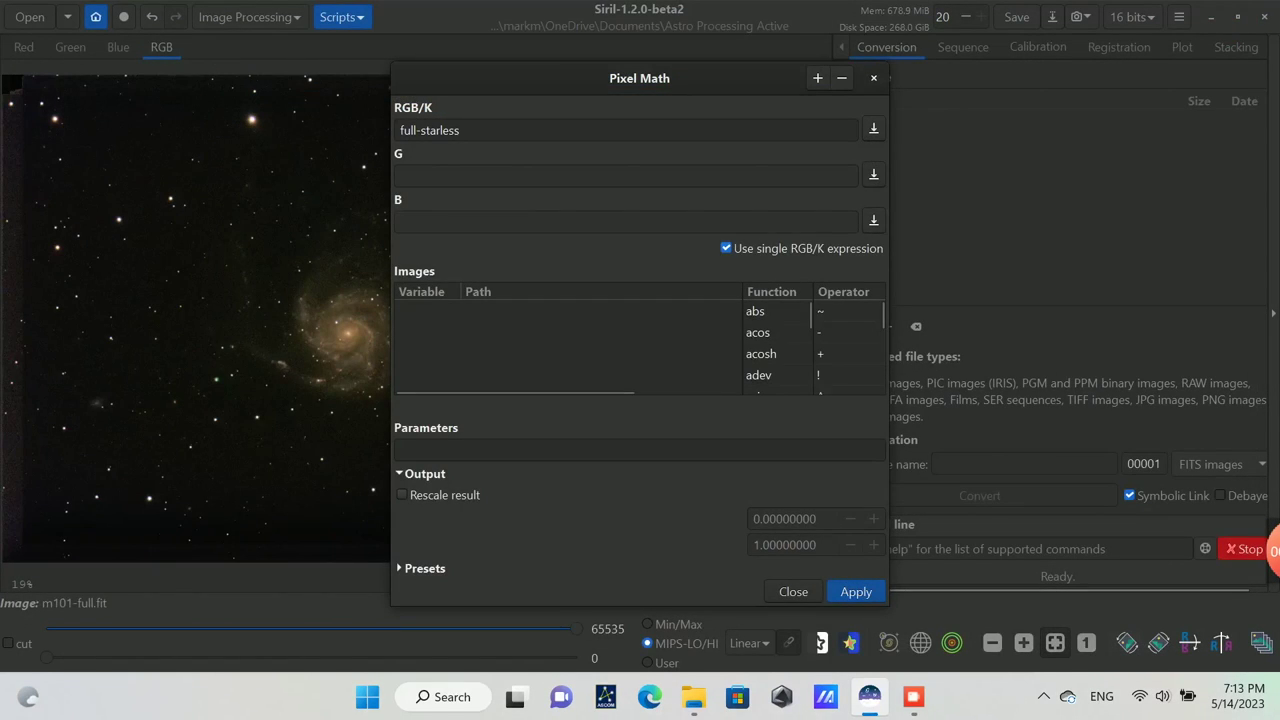
pyautogui.click(793, 591)
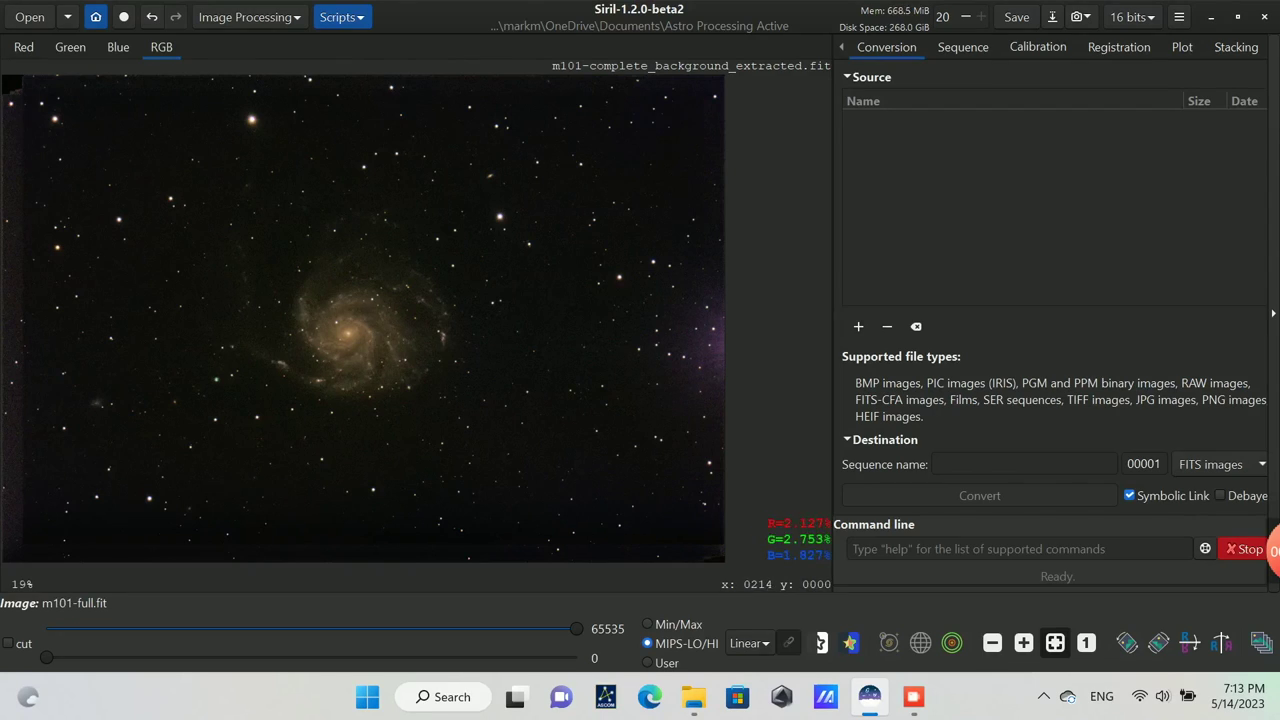
# Step: In Siril, open m101-background_extracted_starless.tif and save it as a FITS file
pyautogui.hotkey('ctrl', 'o')
pyautogui.press('Return')
pyautogui.hotkey('ctrl', 'shift', 's')
pyautogui.click(1160, 664)
pyautogui.click(1158, 532)
pyautogui.press('Return')
# Step: Add the complete and starless background-extracted FITS images to Pixel Math
pyautogui.press('Return')
pyautogui.hotkey('ctrl', 'o')
pyautogui.press('Down')
pyautogui.press('Up')
# Step: Rename the Pixel Math variables to starless for the second image and complete for the first
pyautogui.press('Return')
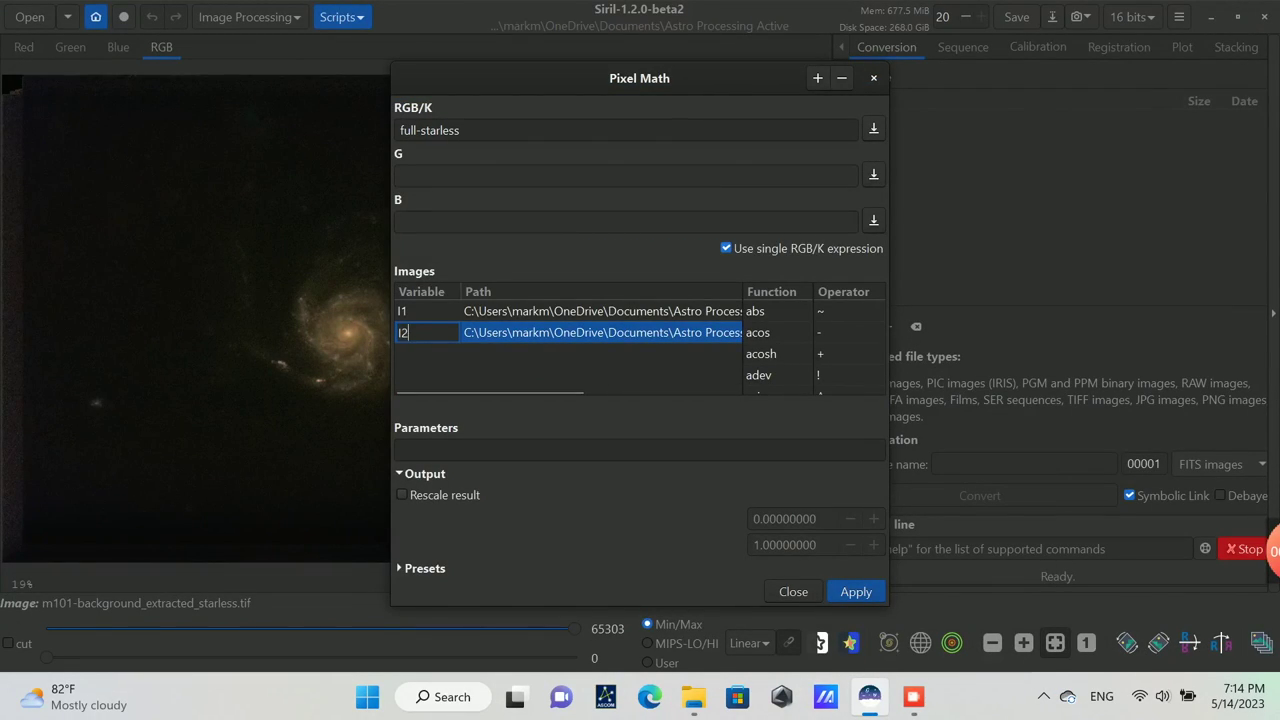
pyautogui.write('starless')
pyautogui.press('Return')
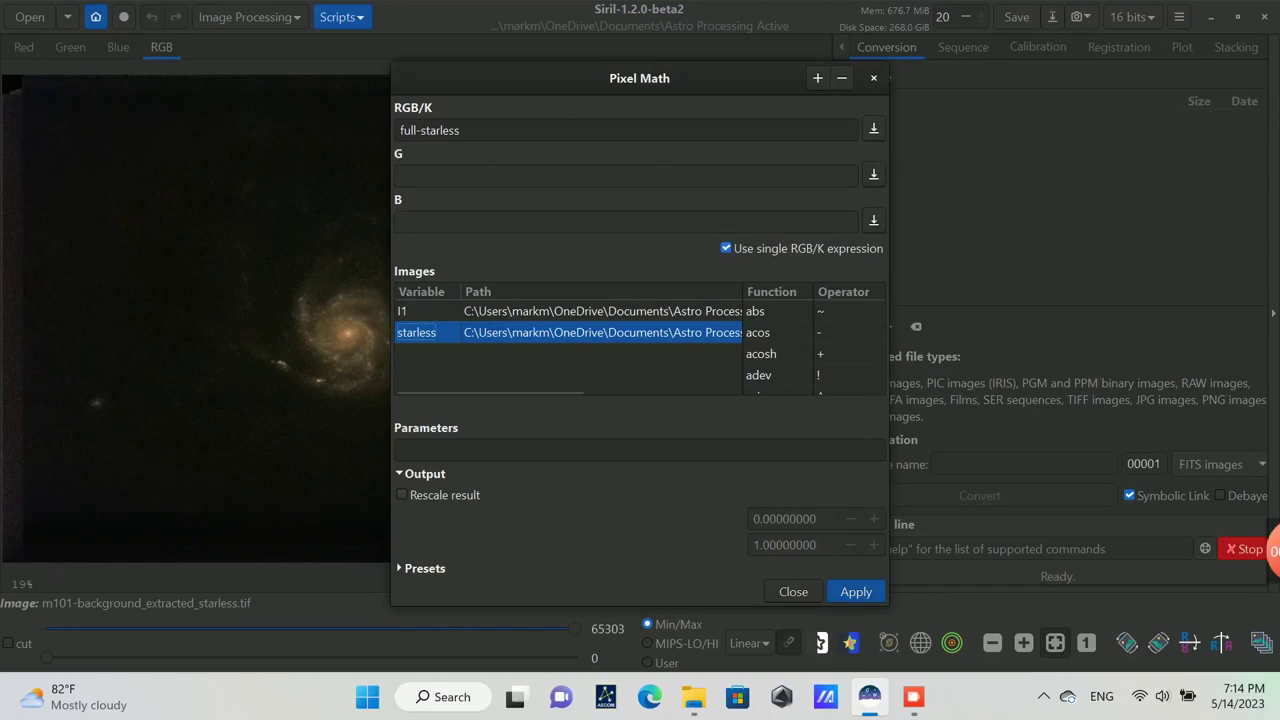
pyautogui.doubleClick(418, 311)
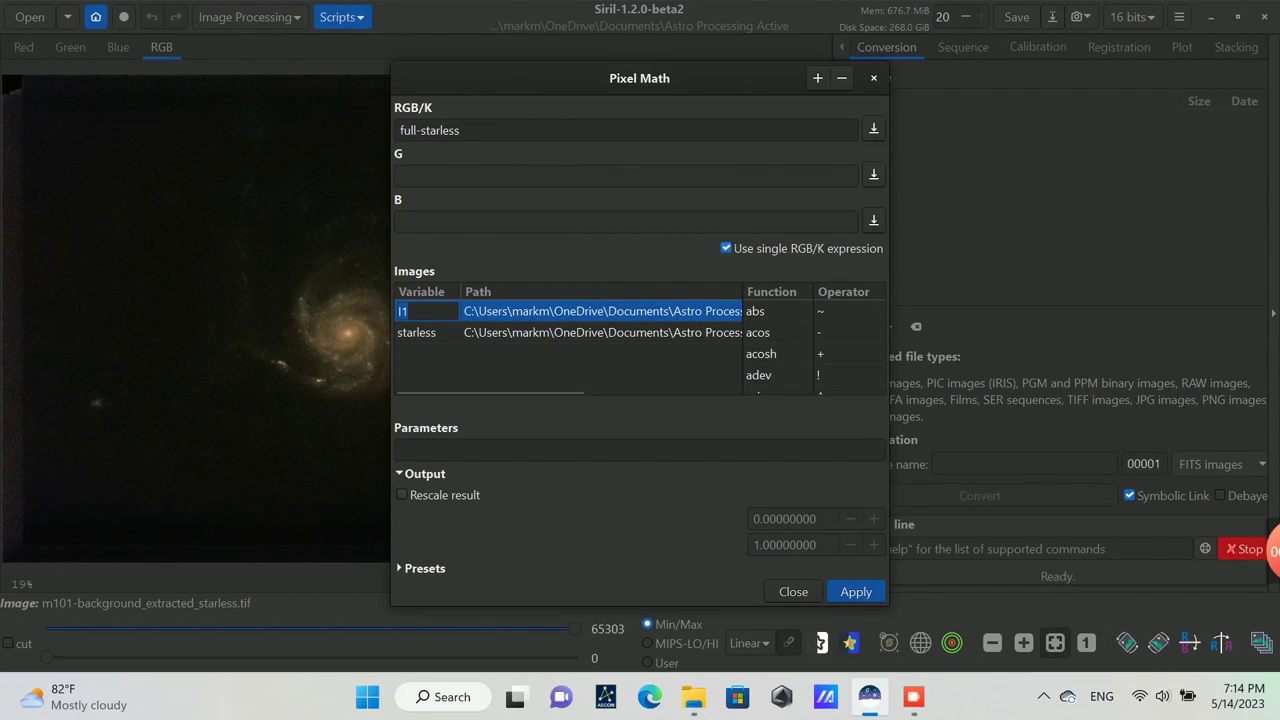
pyautogui.write('complete')
pyautogui.press('Return')
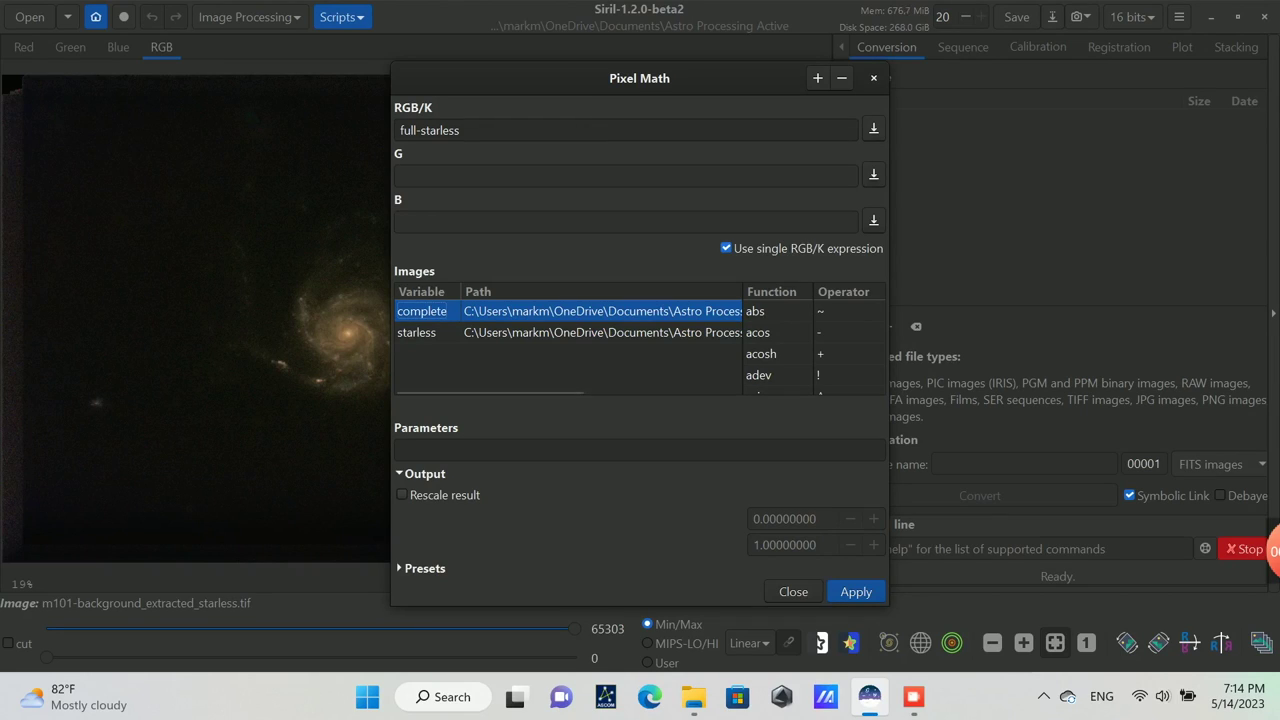
# Step: Apply the Pixel Math expression complete-starless to produce a stars-only image, and close Pixel Math
pyautogui.tripleClick(430, 130)
pyautogui.write('complete-starless')
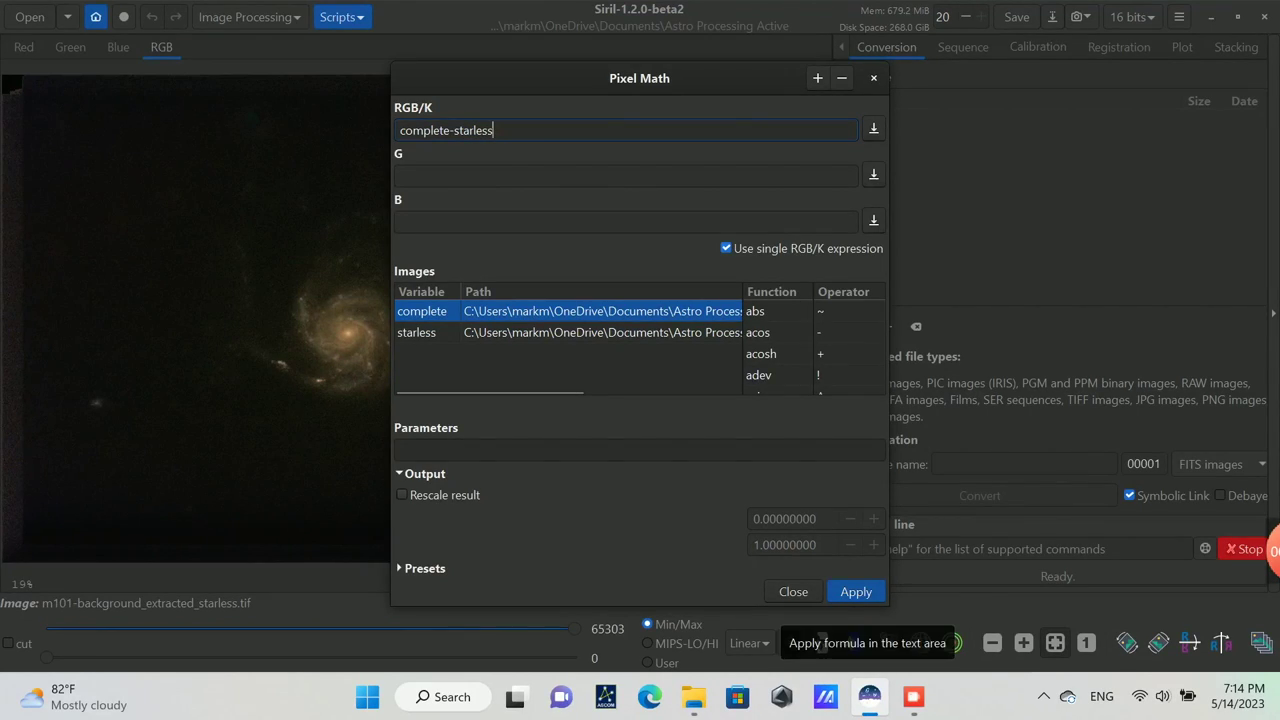
pyautogui.click(856, 592)
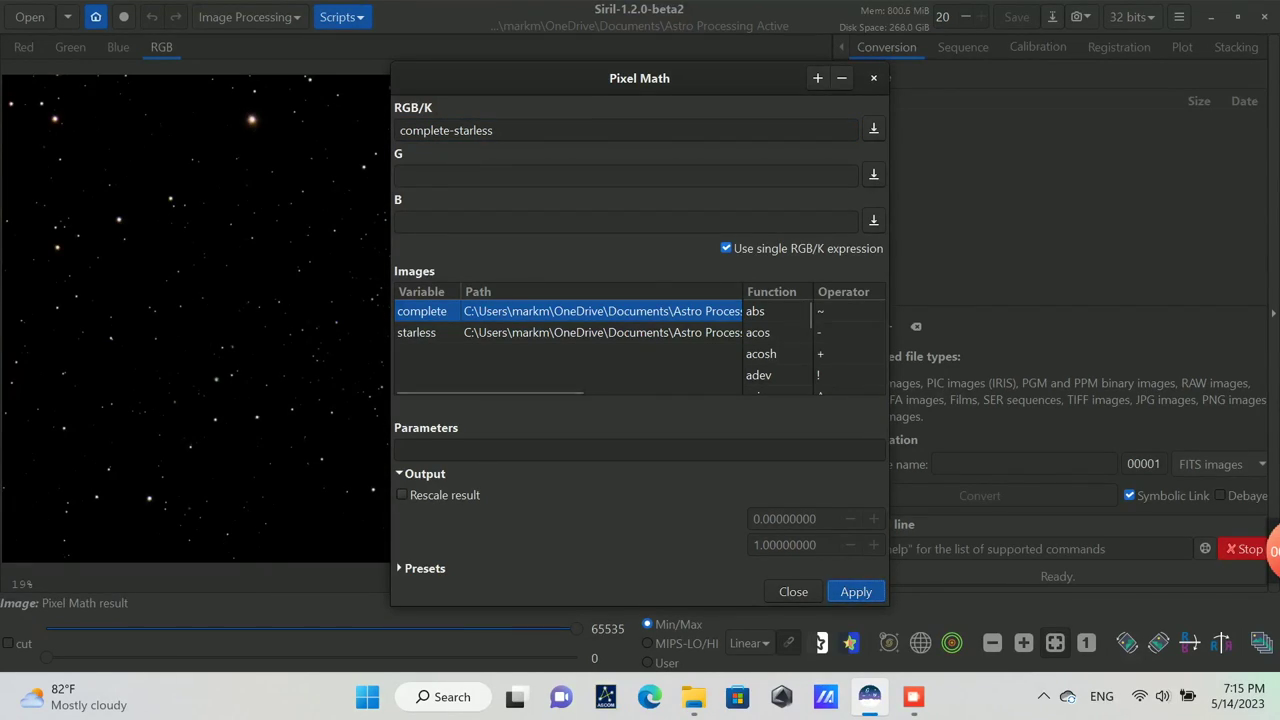
pyautogui.click(793, 592)
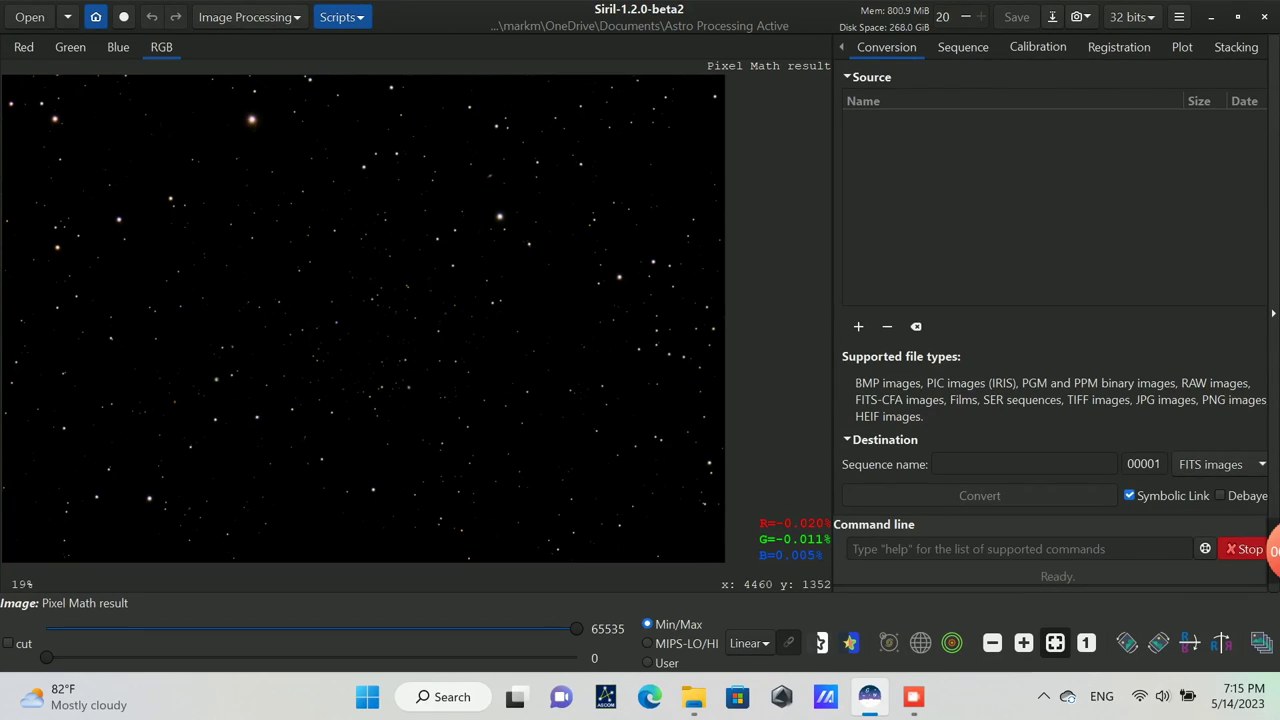
pyautogui.rightClick(571, 250)
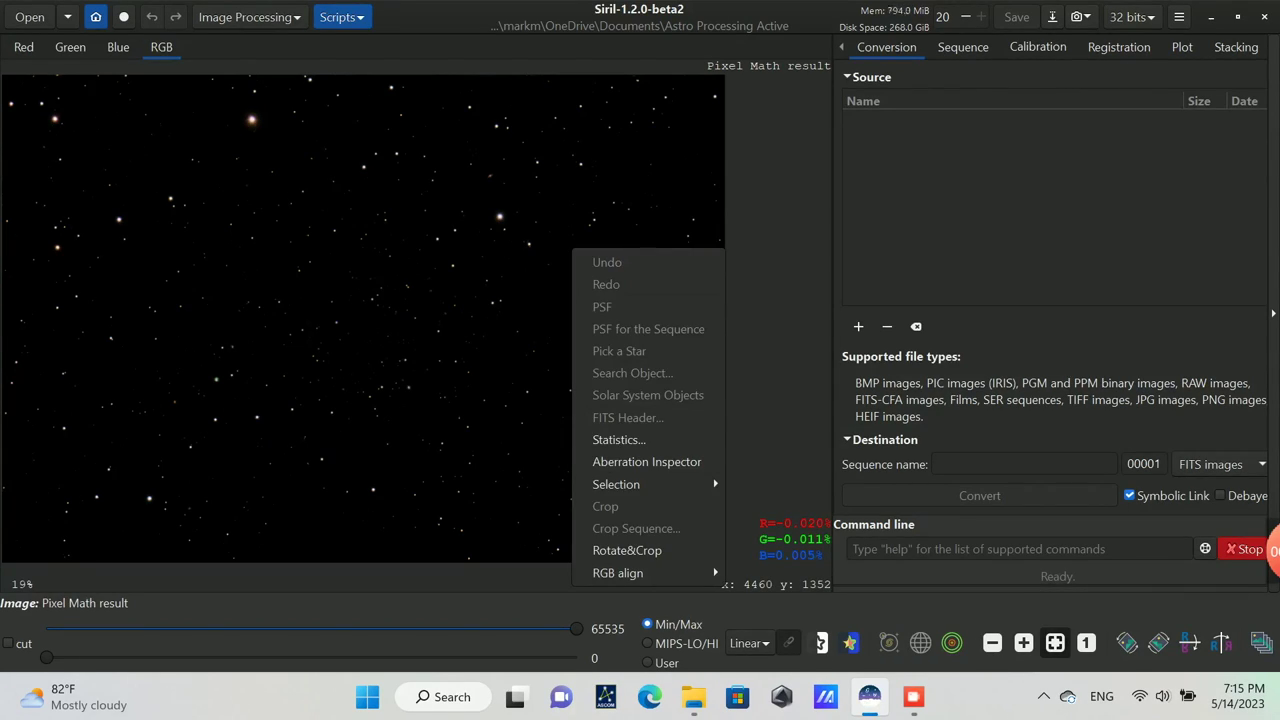
pyautogui.press('Escape')
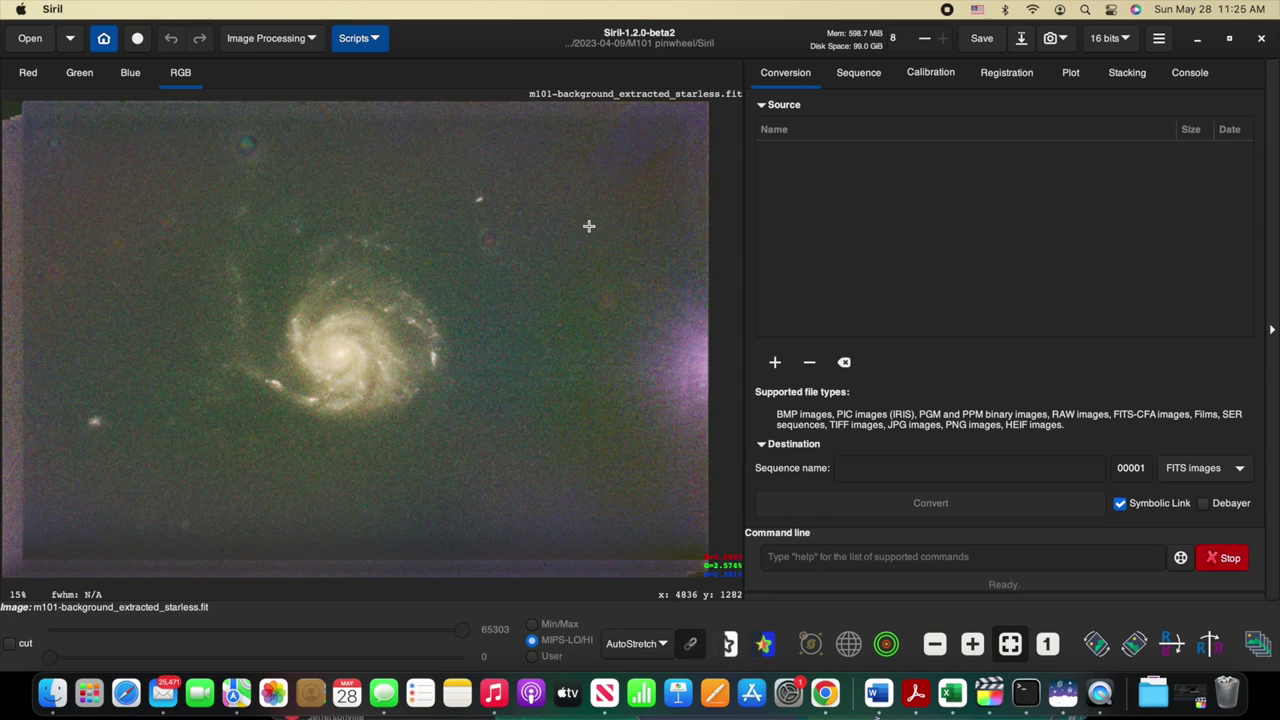
# Step: Stretch the starless image with a Histogram Transformation, autostretching first and then setting the midtones to about 0.329
pyautogui.click(300, 38)
pyautogui.click(220, 123)
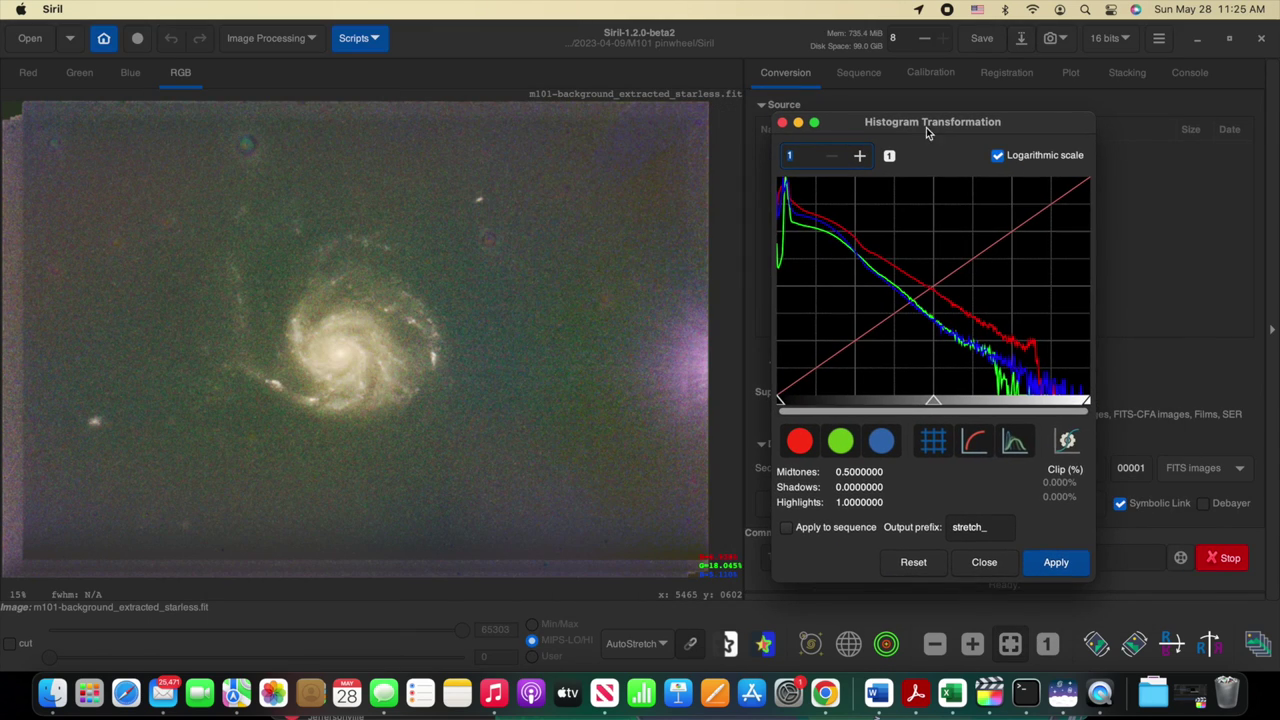
pyautogui.click(1068, 440)
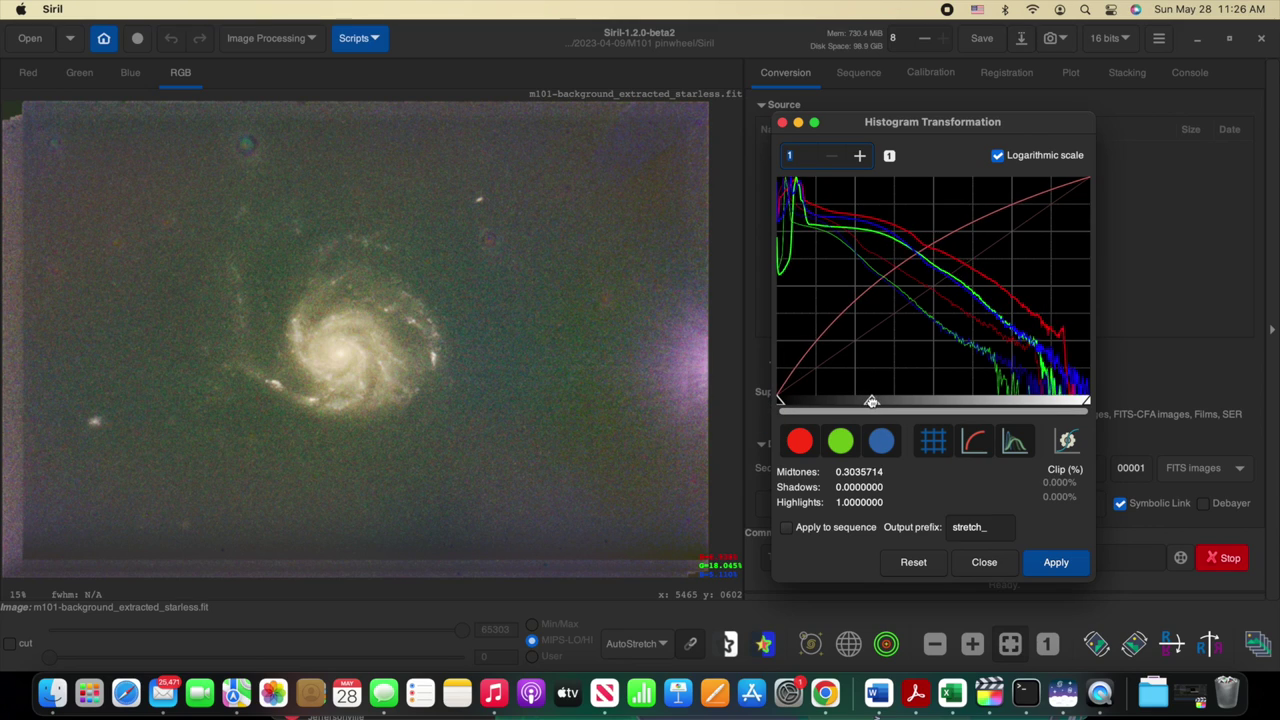
pyautogui.moveTo(872, 401); pyautogui.dragTo(879, 401)
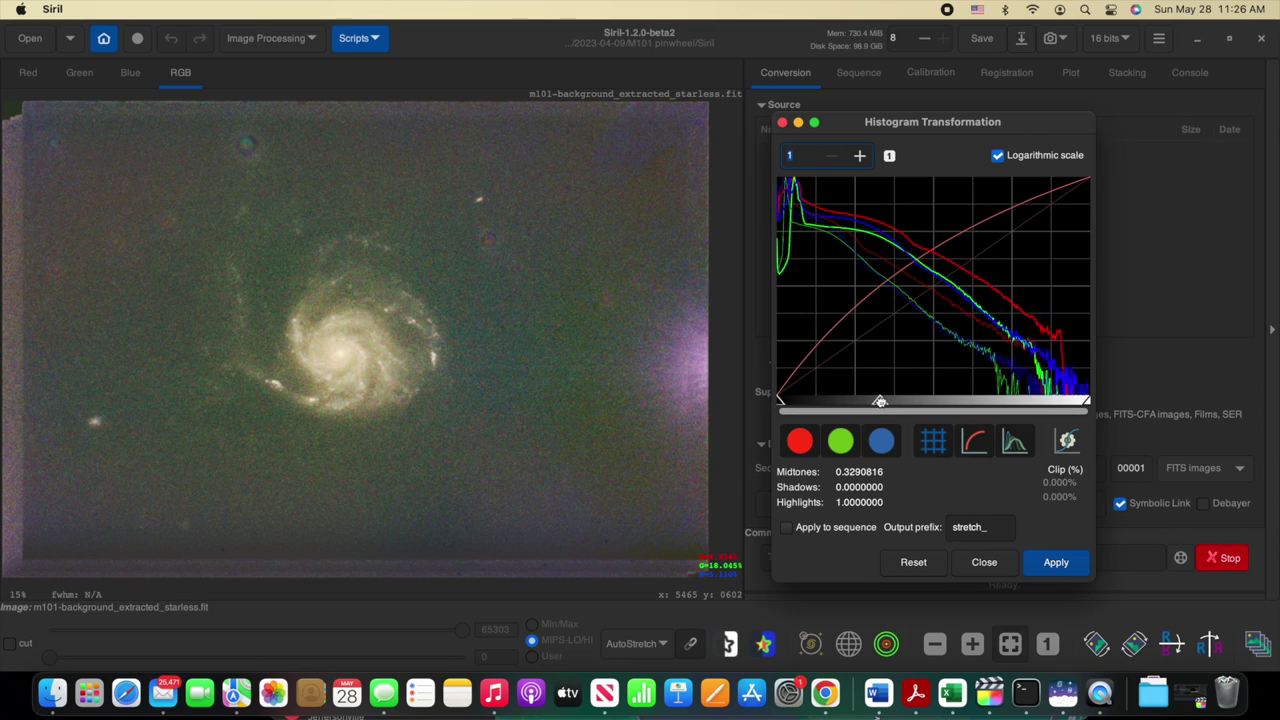
pyautogui.click(1047, 568)
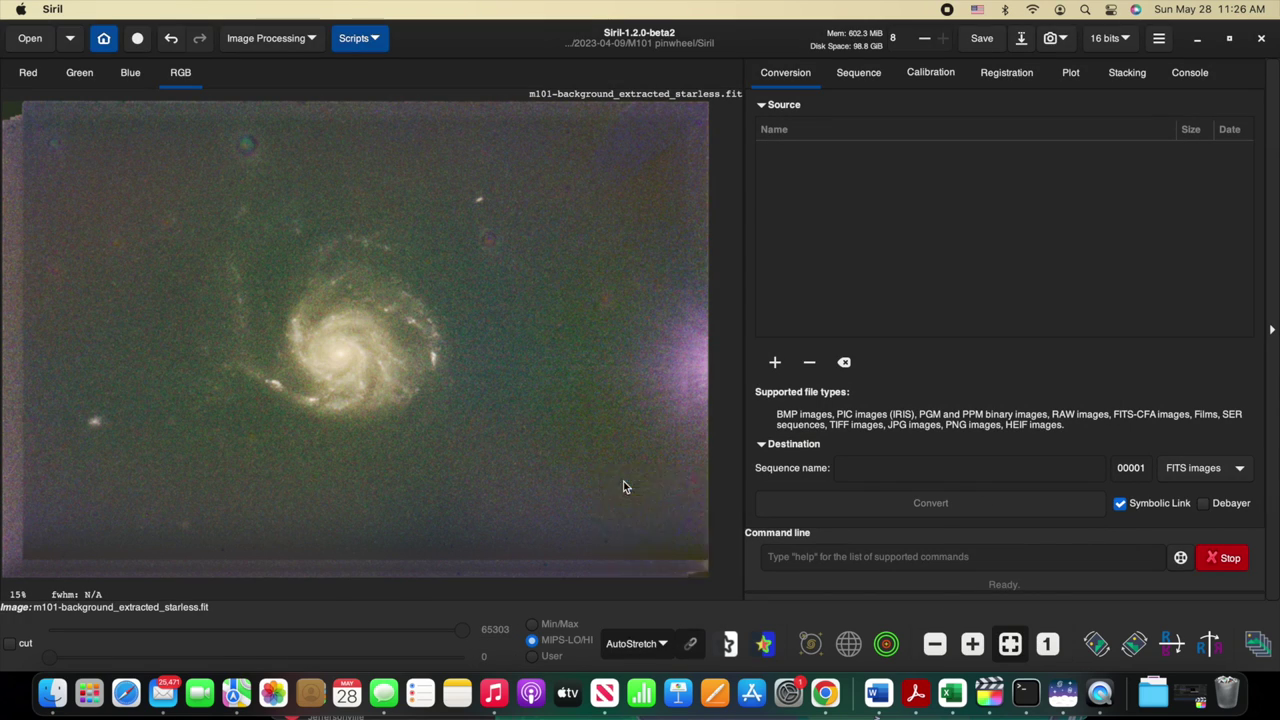
# Step: Apply an Asinh Transformation to the starless image with stretch factor 2.0 and black point about 0.137
pyautogui.click(264, 39)
pyautogui.click(250, 84)
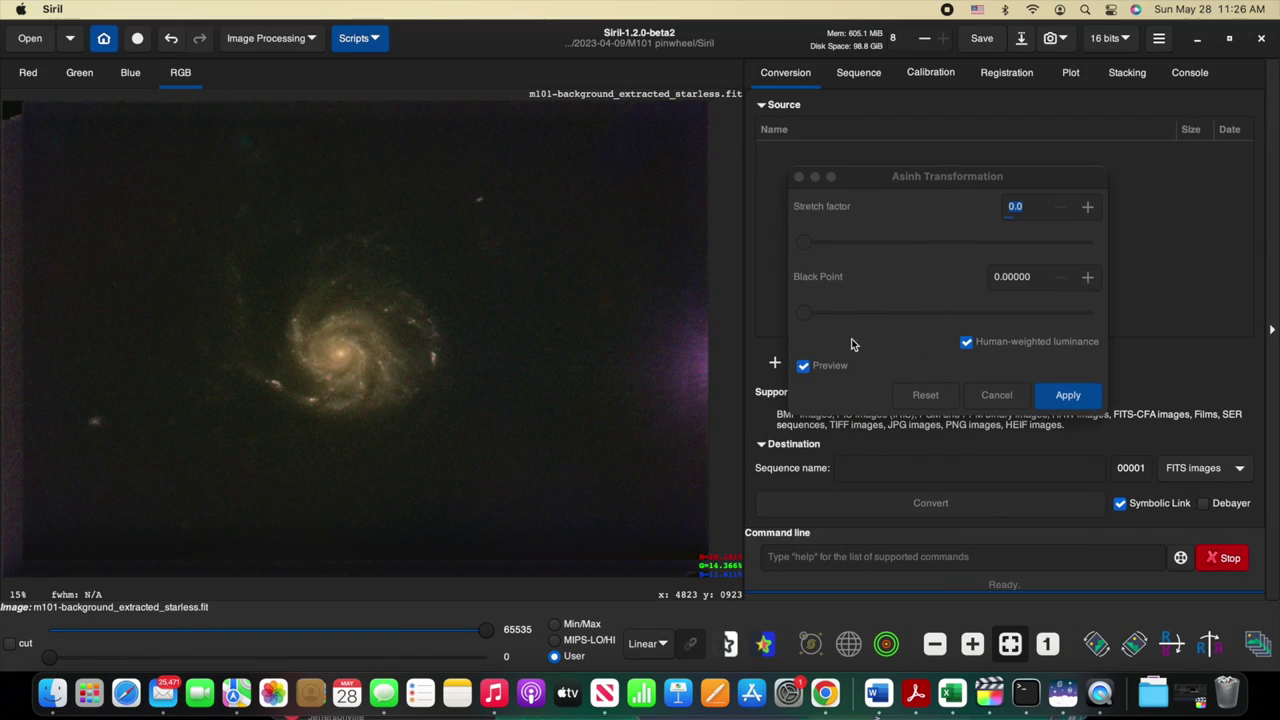
pyautogui.moveTo(804, 313); pyautogui.dragTo(954, 315)
pyautogui.scroll(3, 953, 316)
pyautogui.click(1087, 207)
pyautogui.click(1087, 207)
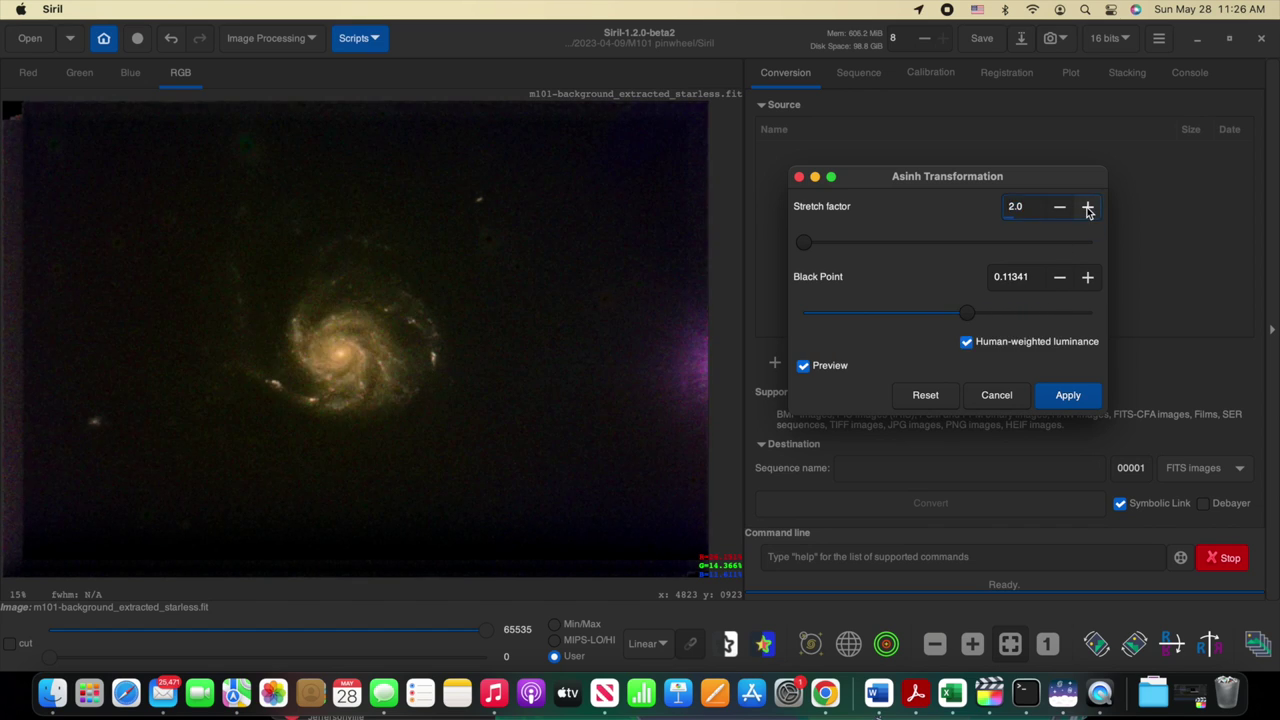
pyautogui.moveTo(966, 313); pyautogui.dragTo(1005, 320)
pyautogui.click(1005, 320)
pyautogui.click(1062, 398)
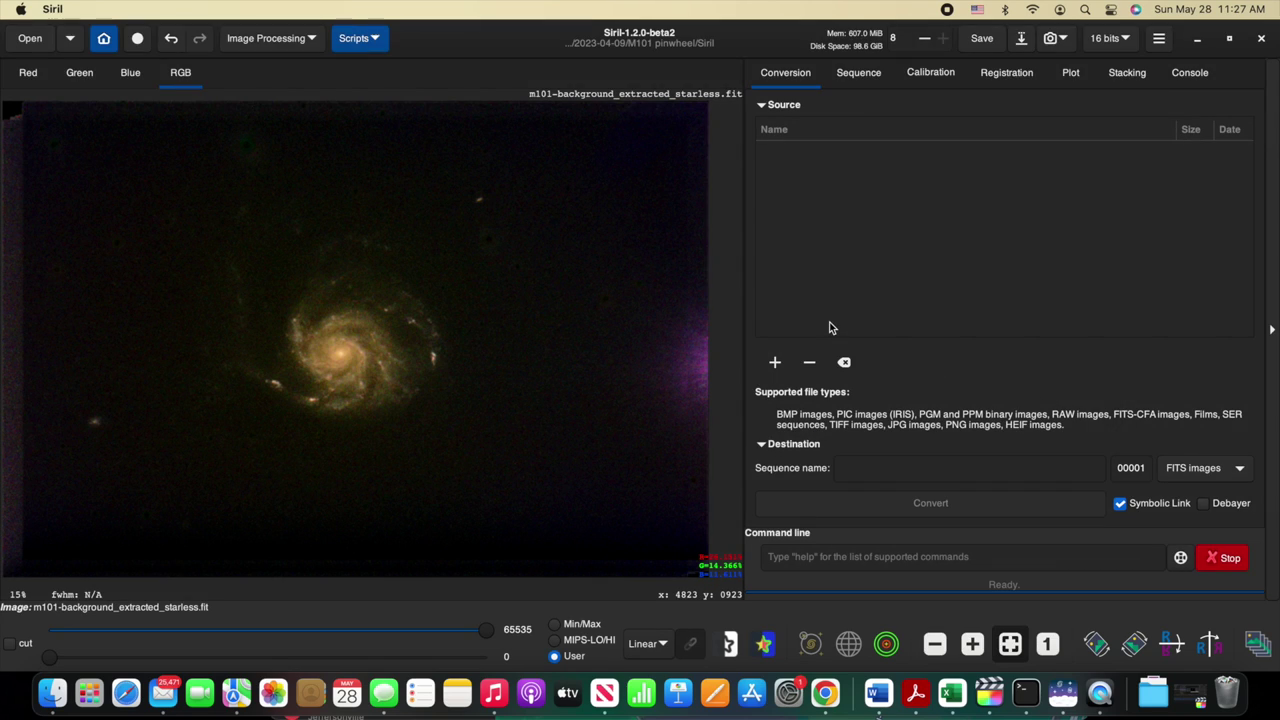
# Step: Save the stretched starless image as m101-background_final_starless.fit, overwriting the existing file
pyautogui.click(1021, 38)
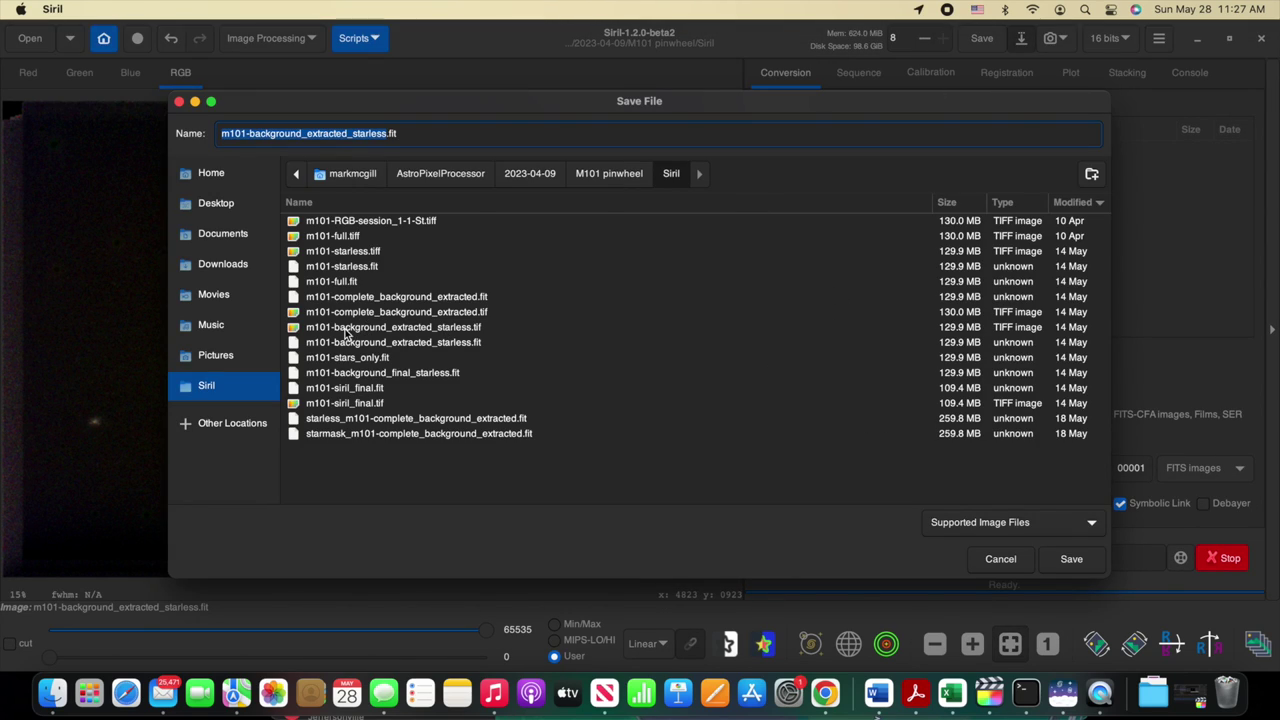
pyautogui.click(348, 373)
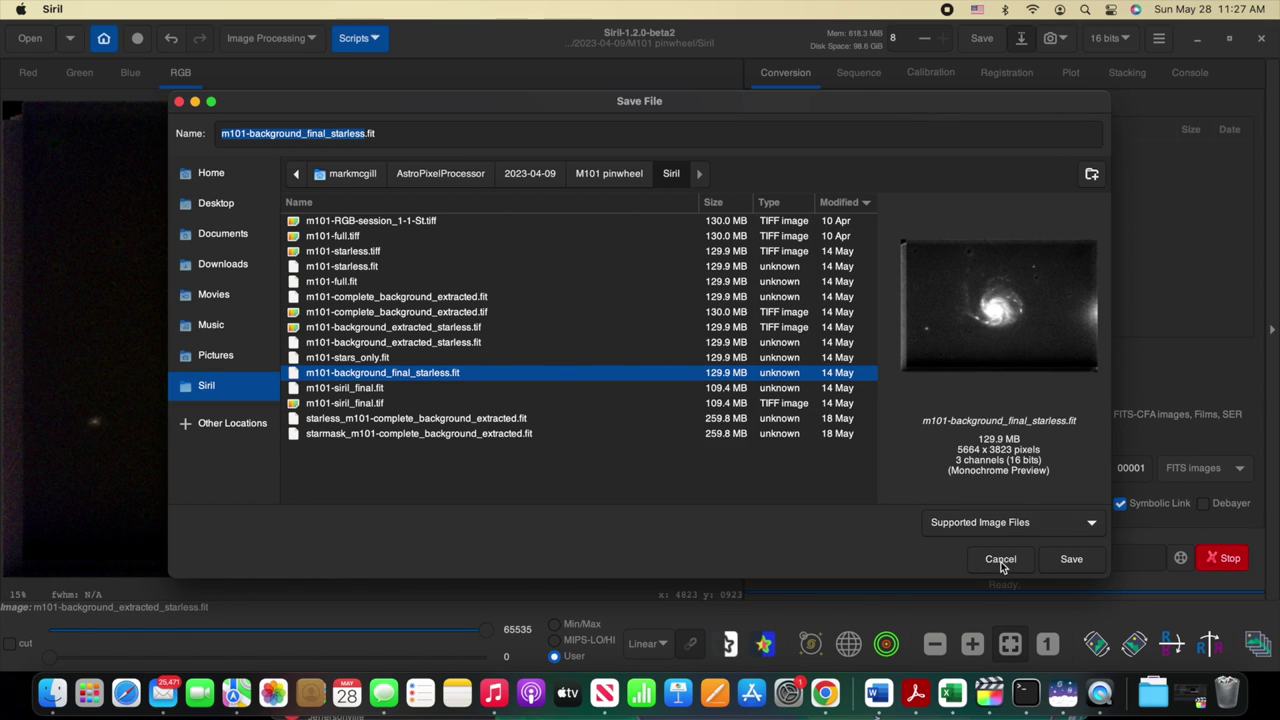
pyautogui.click(1076, 560)
pyautogui.click(738, 380)
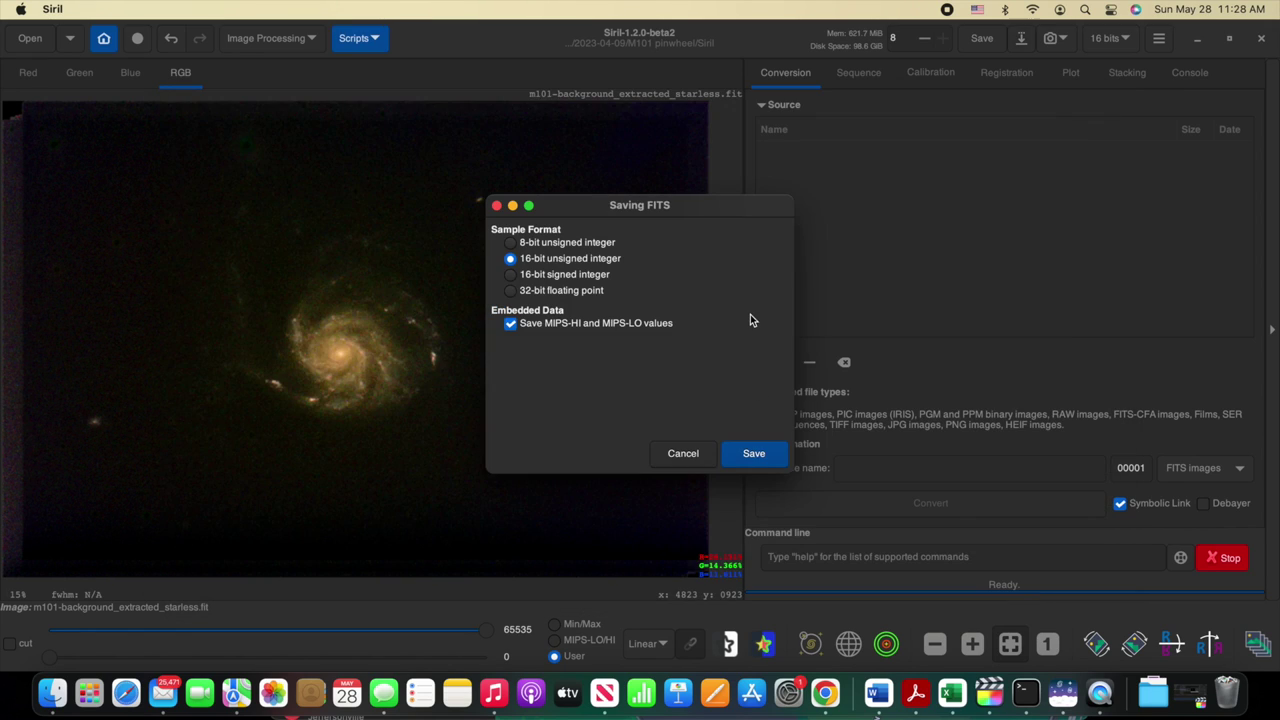
pyautogui.click(512, 290)
pyautogui.click(751, 452)
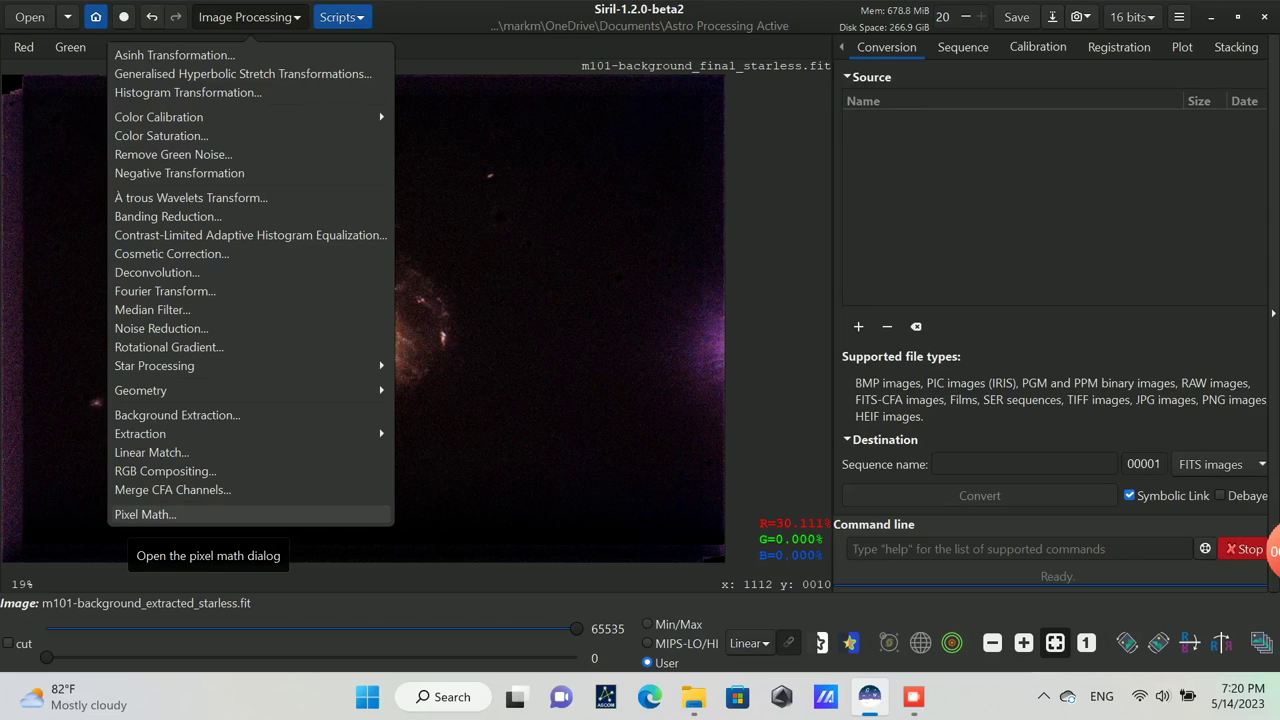
# Step: Open Pixel Math and remove the complete and starless images from its image list
pyautogui.click(145, 514)
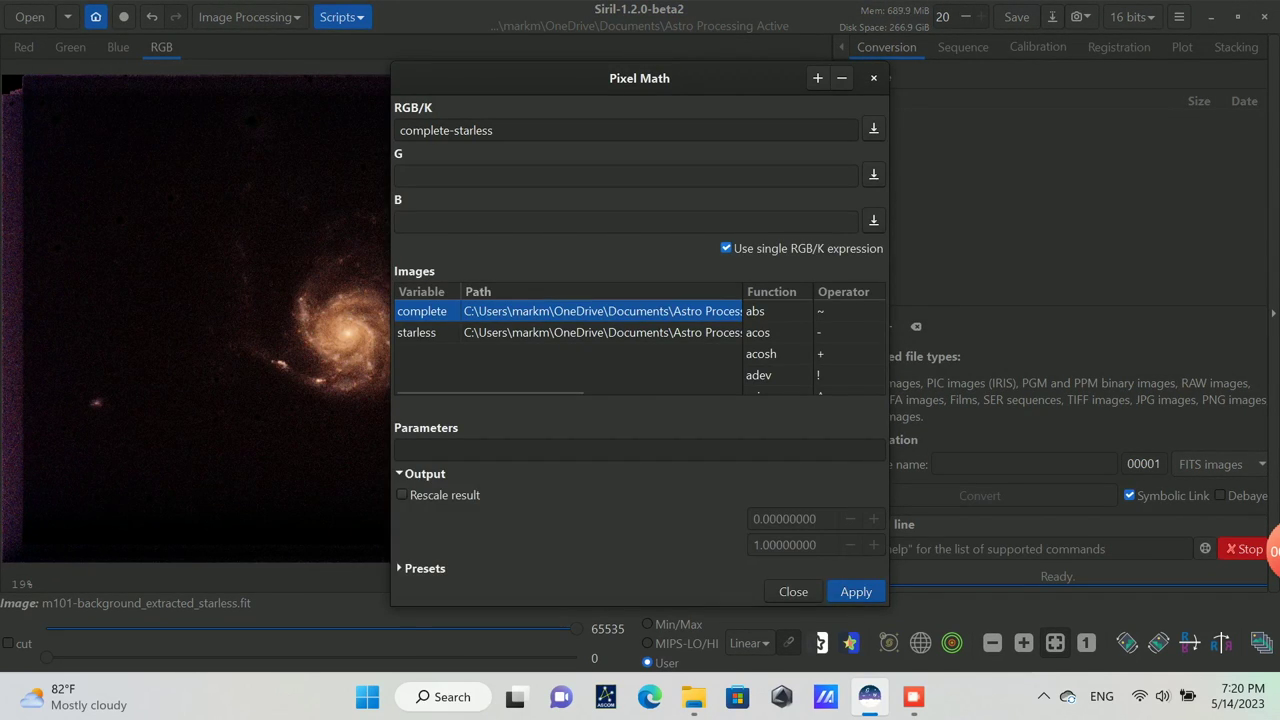
pyautogui.click(842, 78)
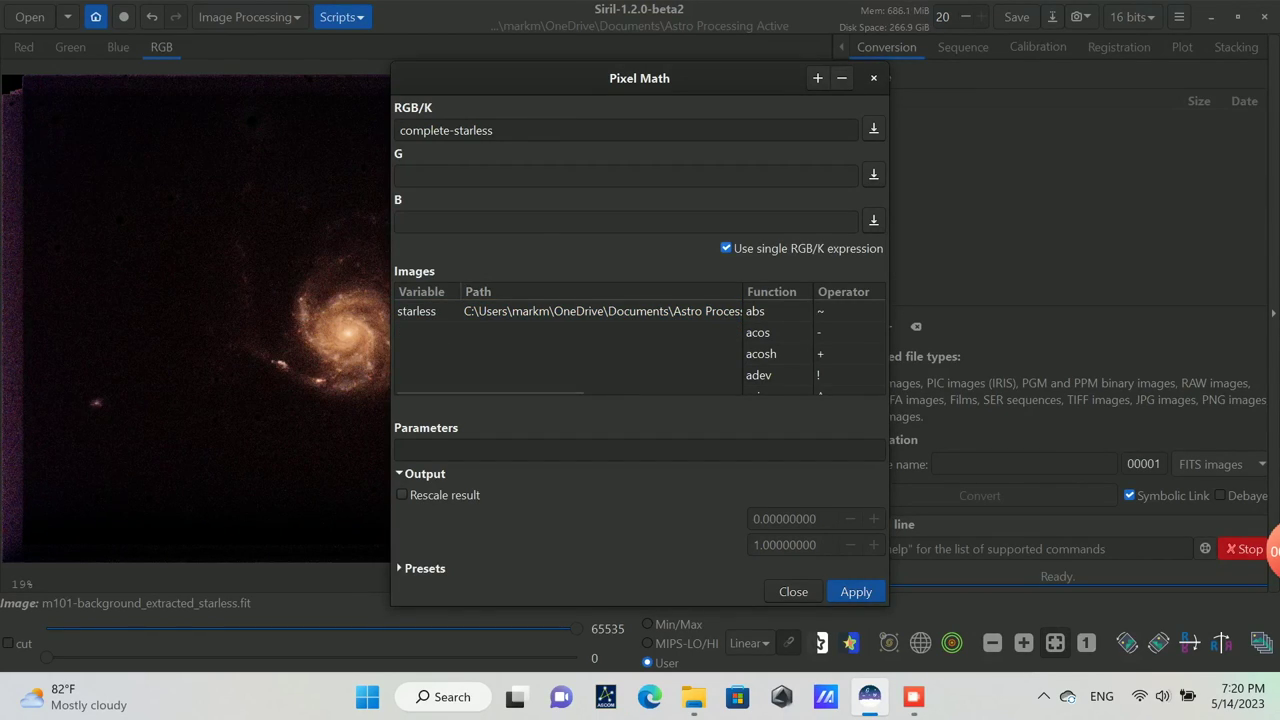
pyautogui.click(484, 311)
pyautogui.click(842, 78)
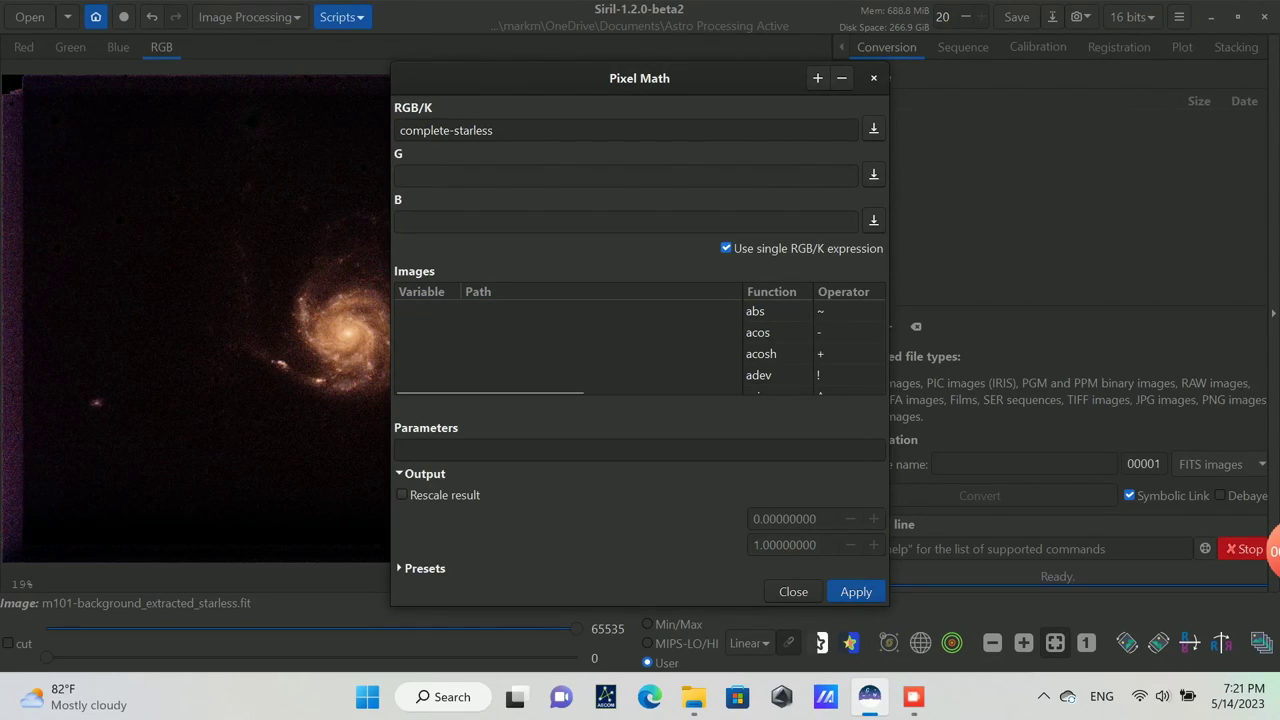
# Step: Add m101-stars_only.fit to Pixel Math and rename its variable to stars_only
pyautogui.click(818, 78)
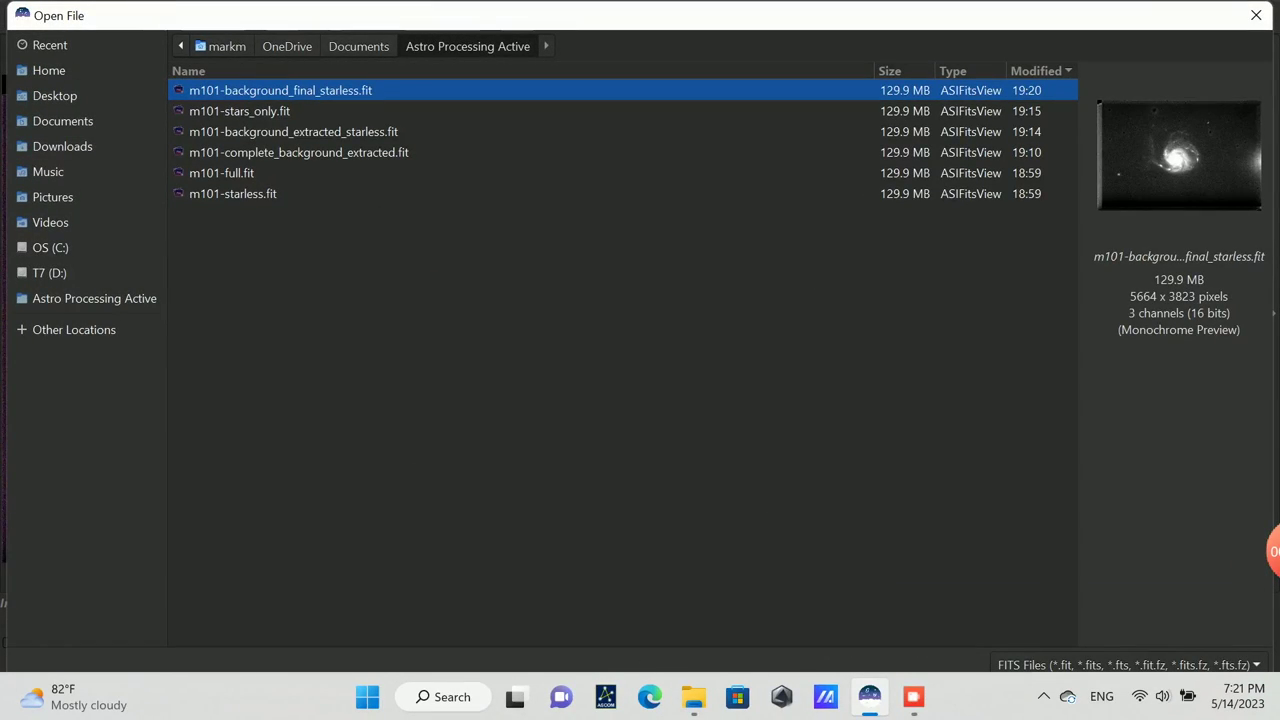
pyautogui.click(233, 194)
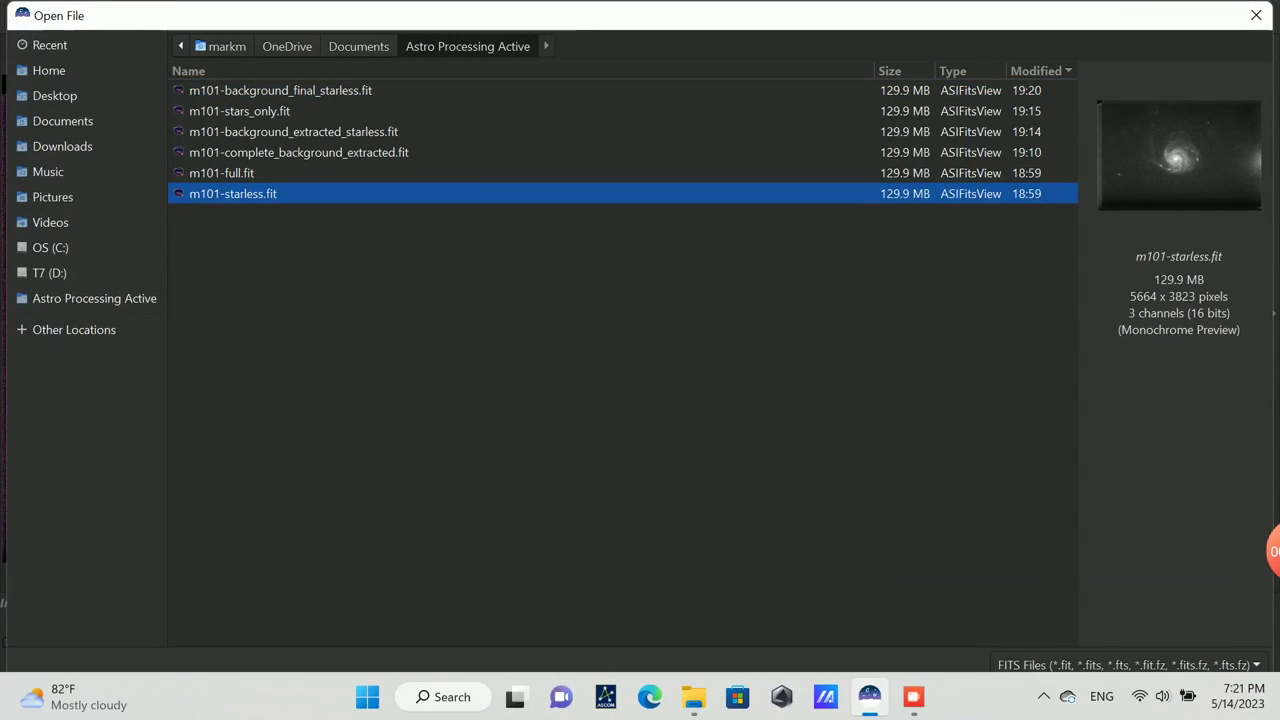
pyautogui.click(293, 132)
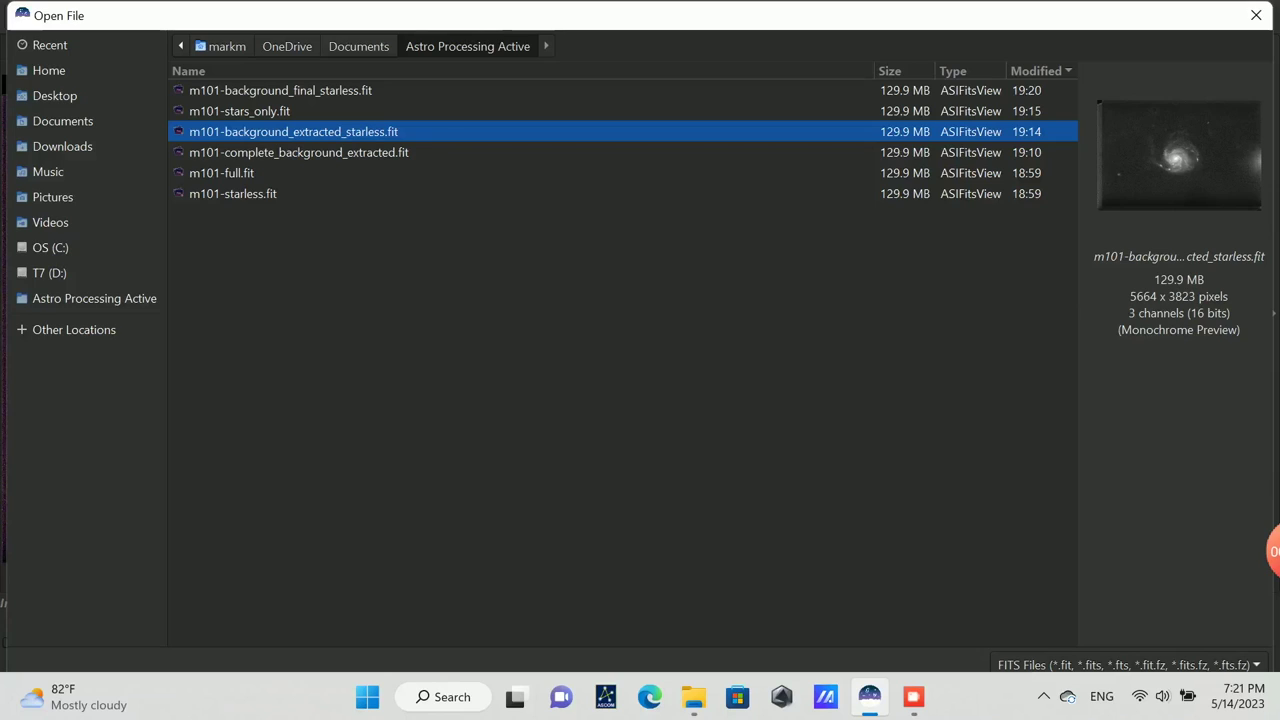
pyautogui.click(240, 111)
pyautogui.doubleClick(240, 111)
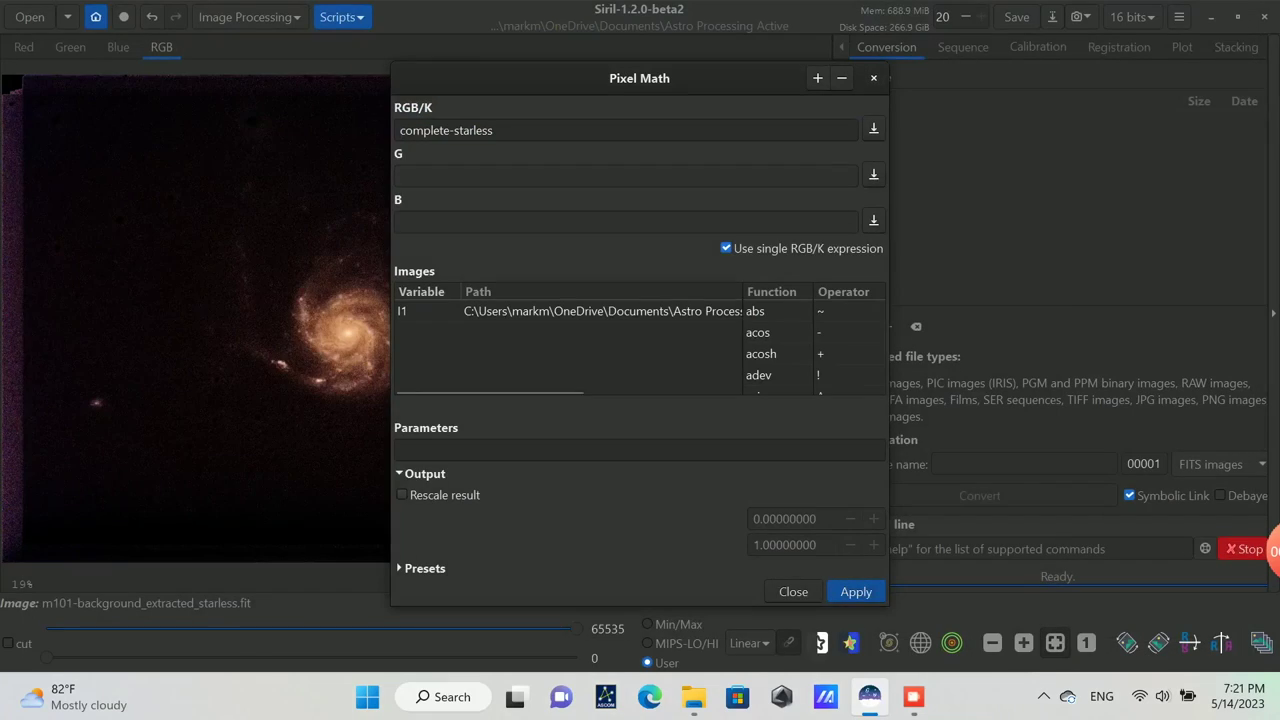
pyautogui.doubleClick(403, 311)
pyautogui.write('stars_')
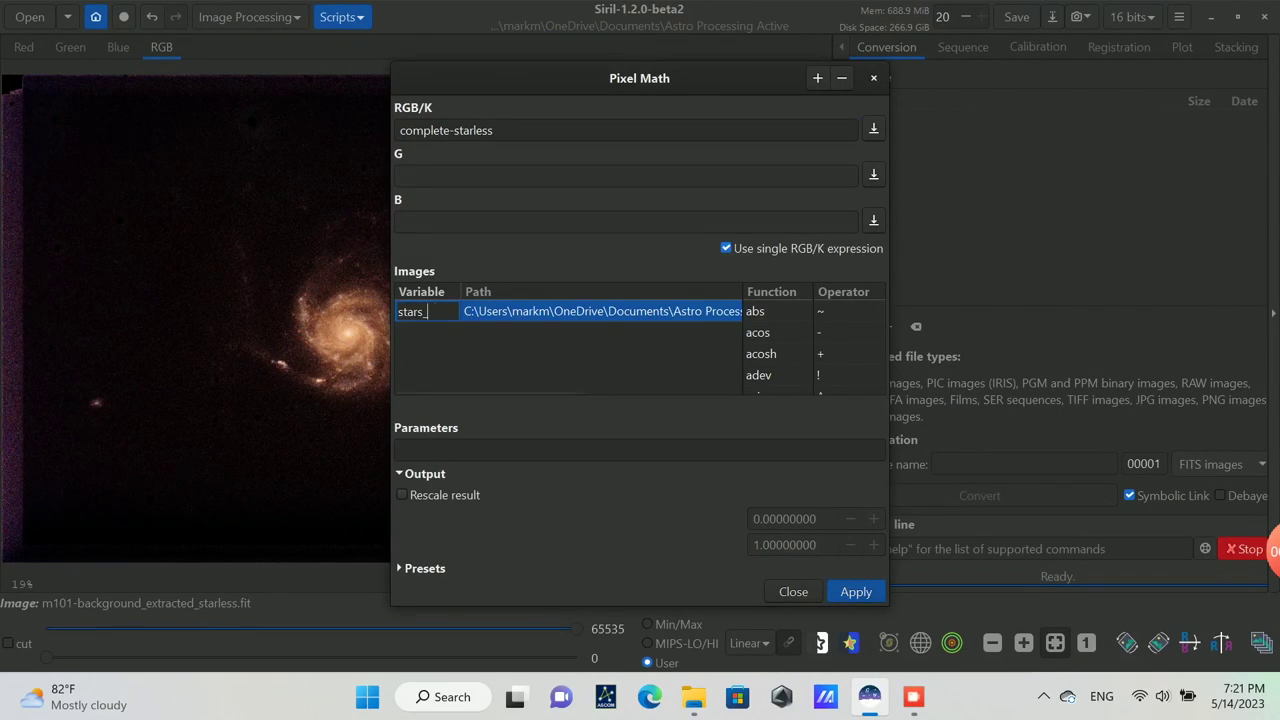
pyautogui.write('only')
pyautogui.press('Return')
# Step: Add m101-background_final_starless.fit to Pixel Math and rename its variable to starless
pyautogui.click(818, 78)
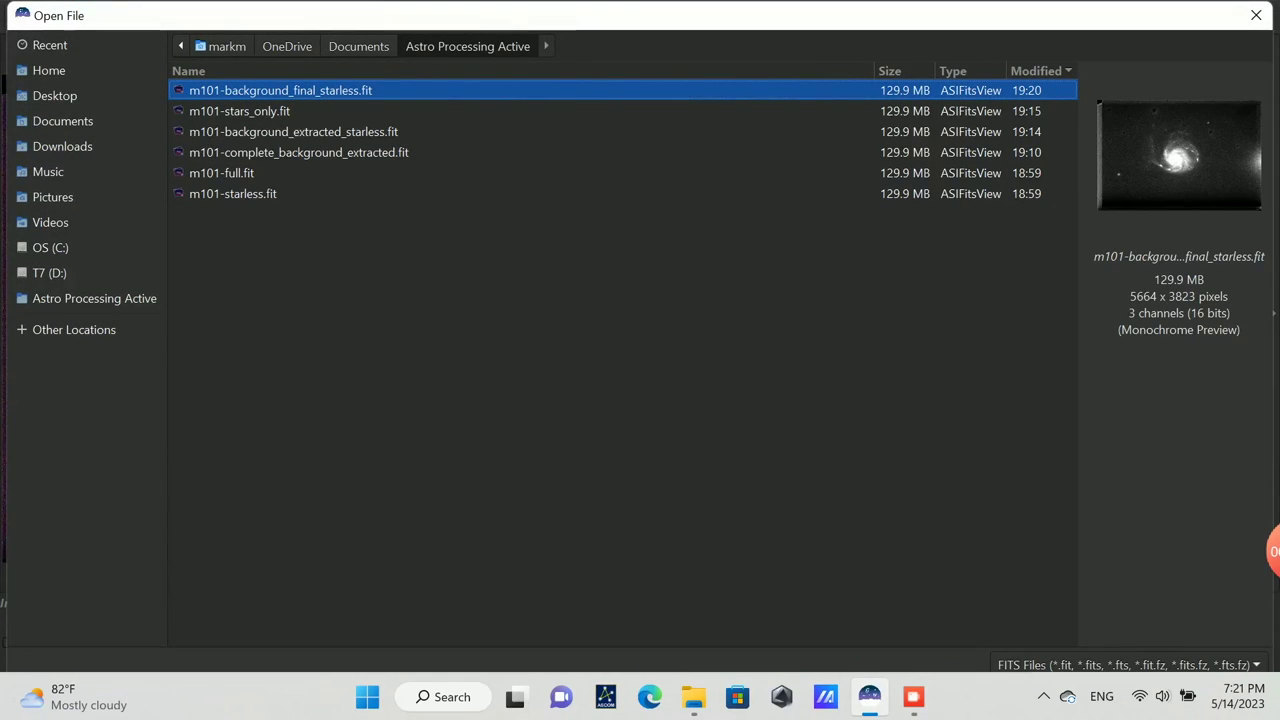
pyautogui.doubleClick(280, 90)
pyautogui.doubleClick(403, 311)
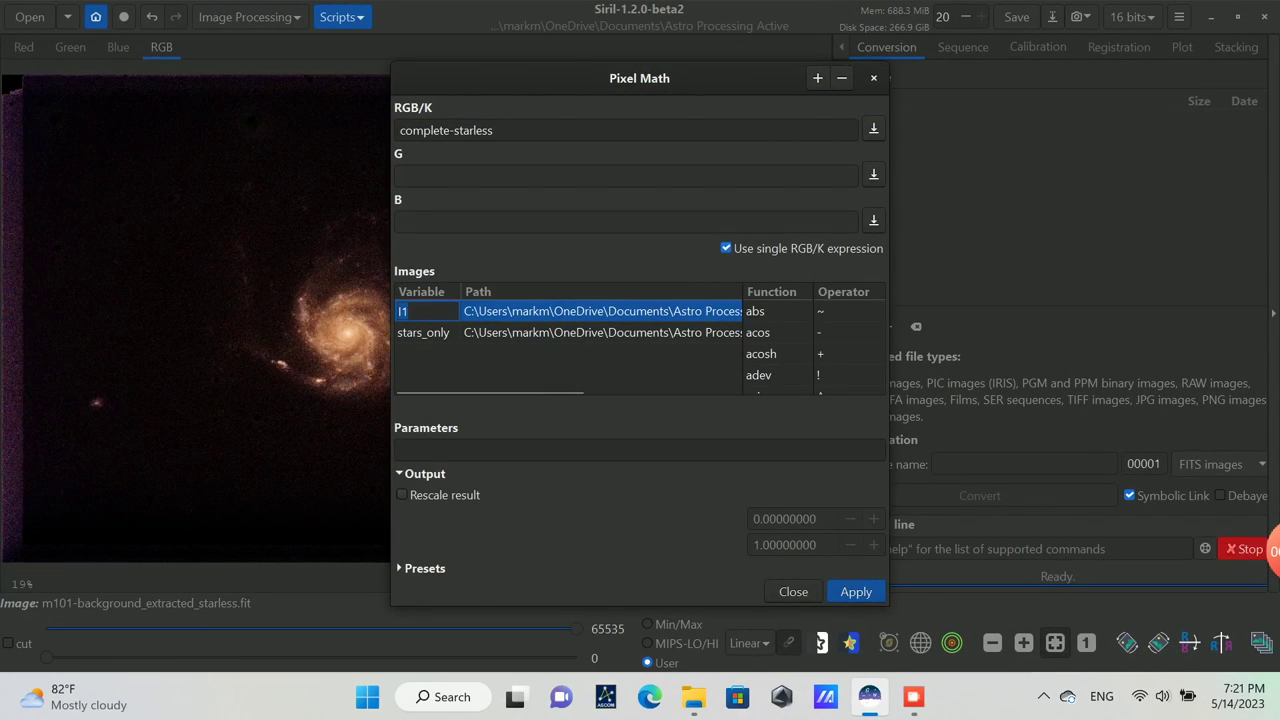
pyautogui.write('starless')
pyautogui.press('Return')
# Step: Replace the RGB/K expression with stars_only+starless and apply it to recombine the stars with the galaxy
pyautogui.tripleClick(446, 130)
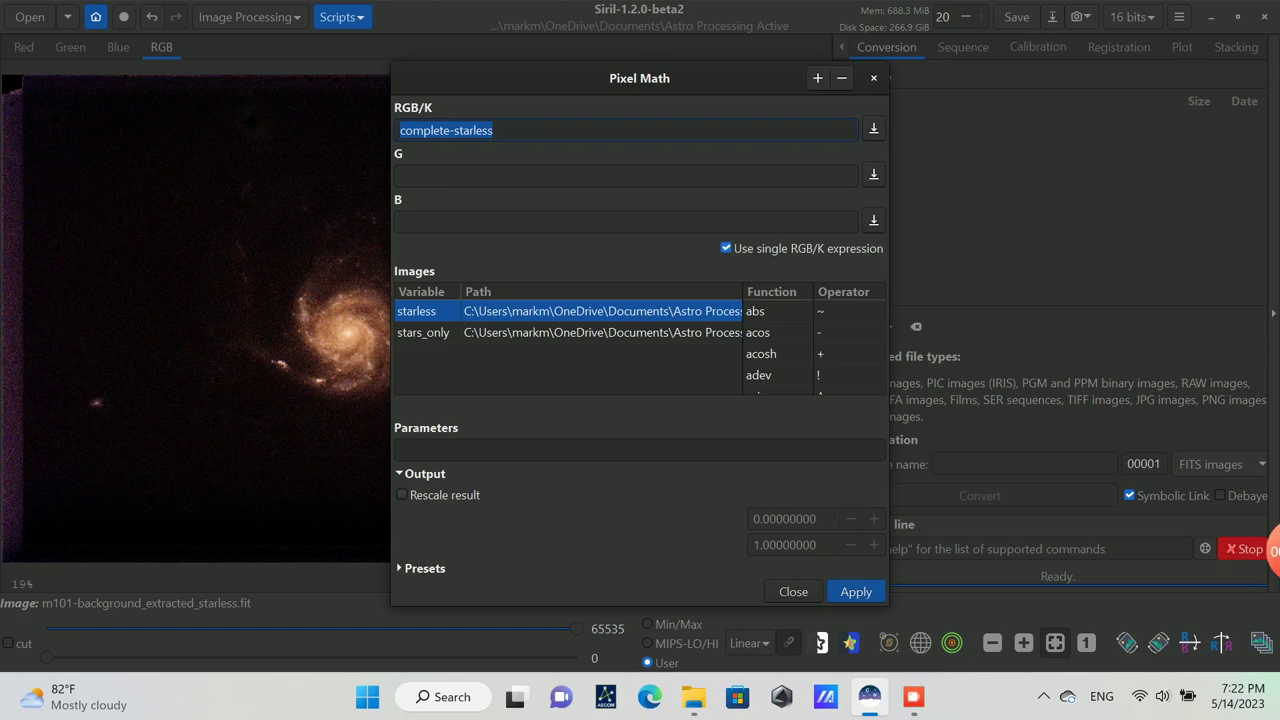
pyautogui.write('stars_only+srarle')
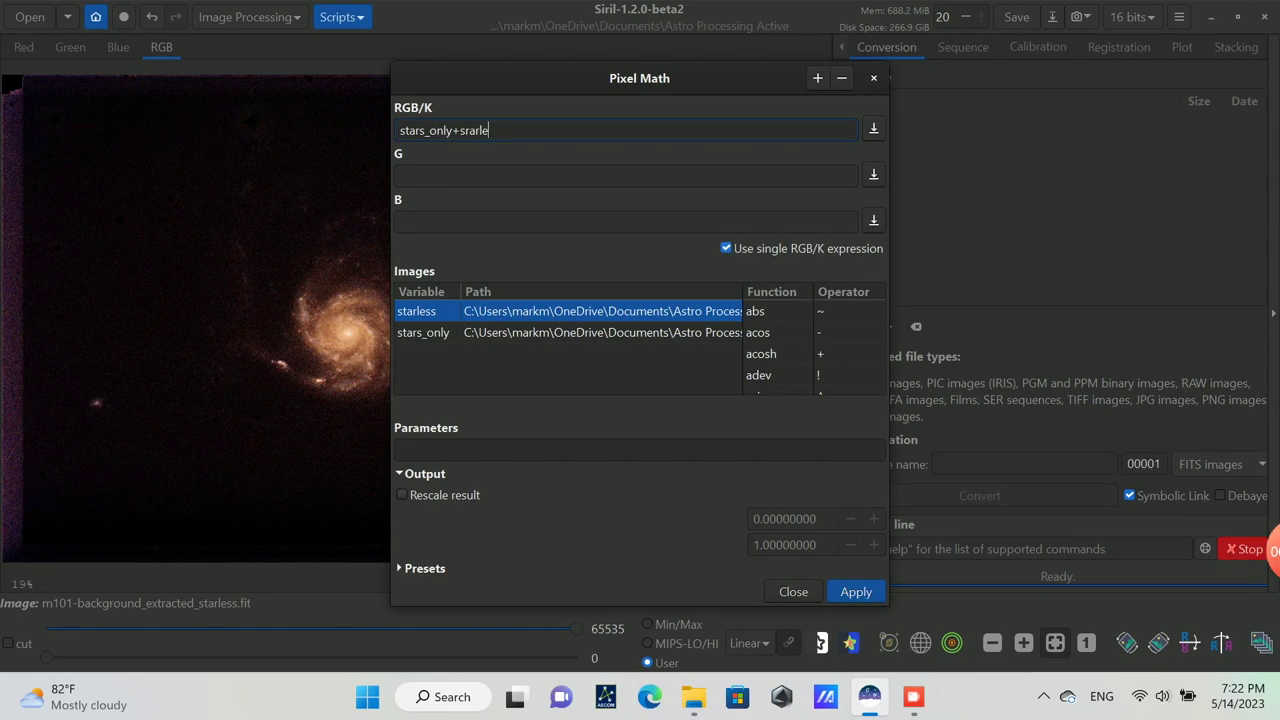
pyautogui.press('BackSpace')
pyautogui.press('BackSpace')
pyautogui.press('BackSpace')
pyautogui.press('BackSpace')
pyautogui.press('BackSpace')
pyautogui.write('tarless')
pyautogui.press('Return')
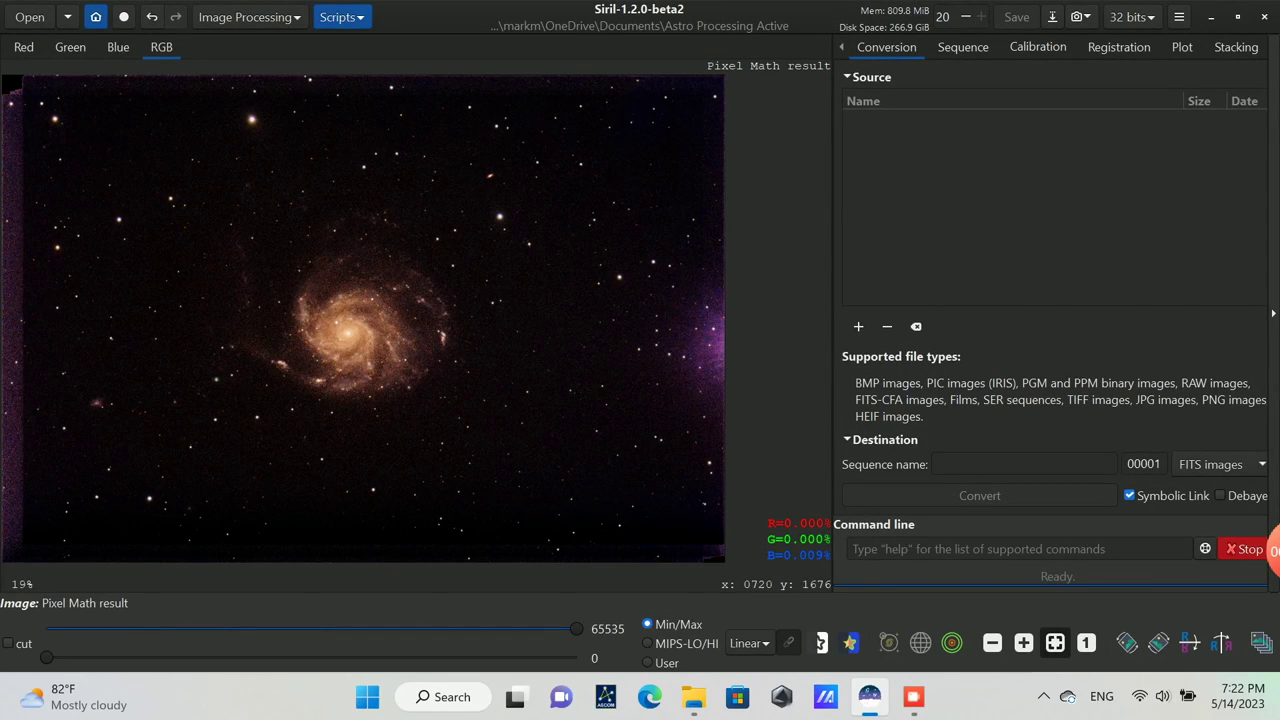
# Step: Crop the recombined image to about 5134 × 3552 px, cutting off the uneven borders and the purple glow at the edge
pyautogui.moveTo(23, 92); pyautogui.dragTo(678, 545)
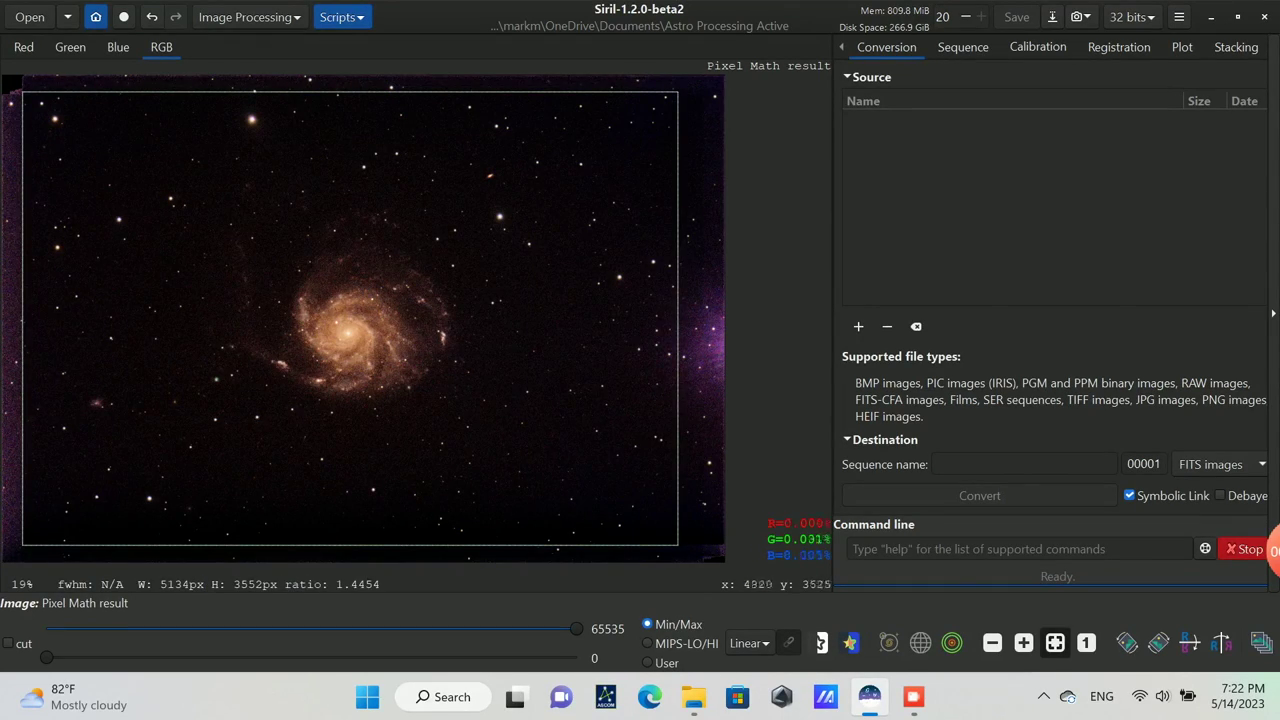
pyautogui.rightClick(524, 278)
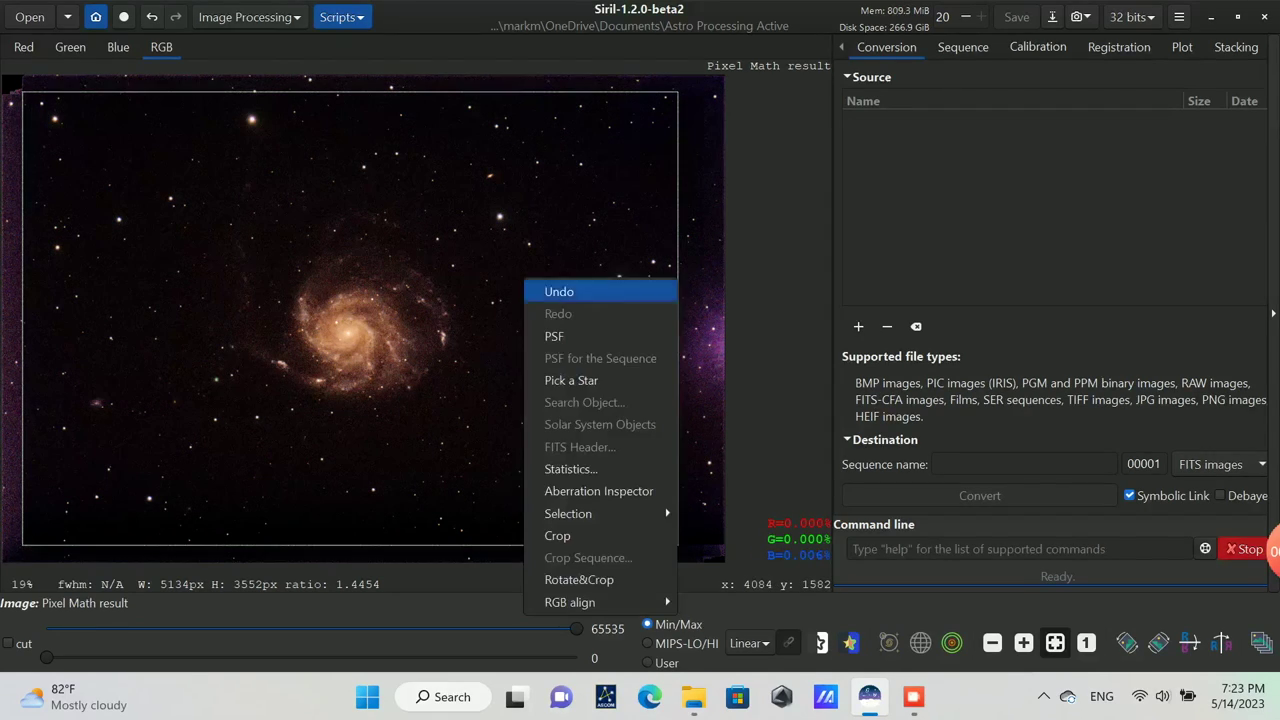
pyautogui.moveTo(600, 513)
pyautogui.click(557, 536)
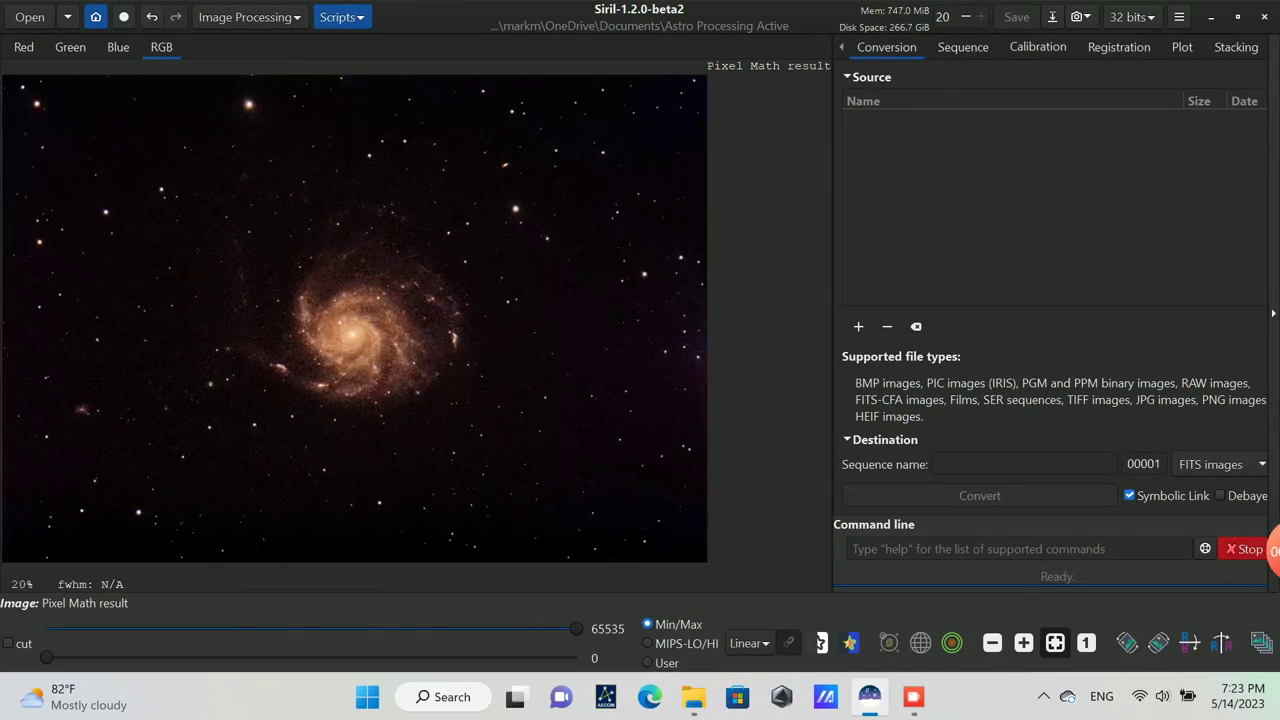
# Step: Save the cropped image as m101-siril_final.fit in 16-bit unsigned integer format
pyautogui.click(1052, 17)
pyautogui.click(240, 147)
pyautogui.moveTo(97, 48); pyautogui.dragTo(143, 48)
pyautogui.press('BackSpace')
pyautogui.press('Delete')
pyautogui.write('sirl_')
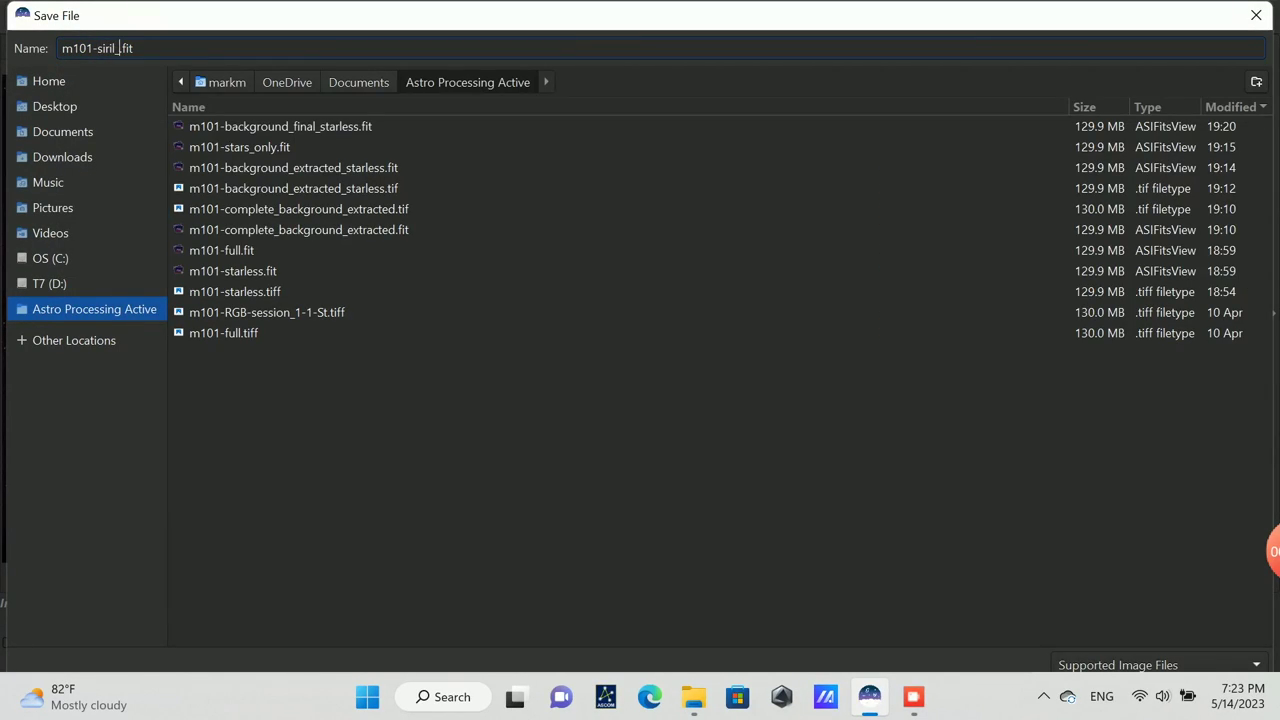
pyautogui.press('BackSpace')
pyautogui.press('BackSpace')
pyautogui.write('il_final')
pyautogui.press('Return')
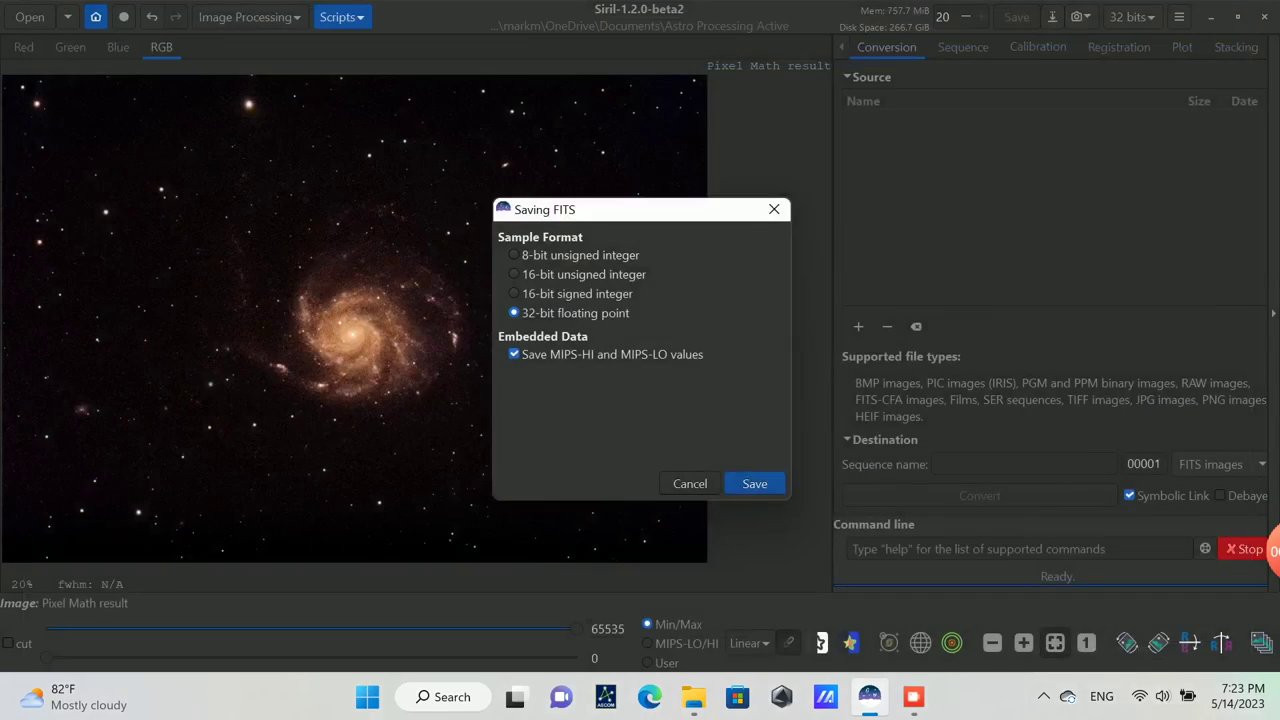
pyautogui.click(514, 274)
pyautogui.click(754, 483)
# Step: Save the final image also as a TIFF file named m101-siril_final.tif
pyautogui.click(1052, 17)
pyautogui.click(1157, 664)
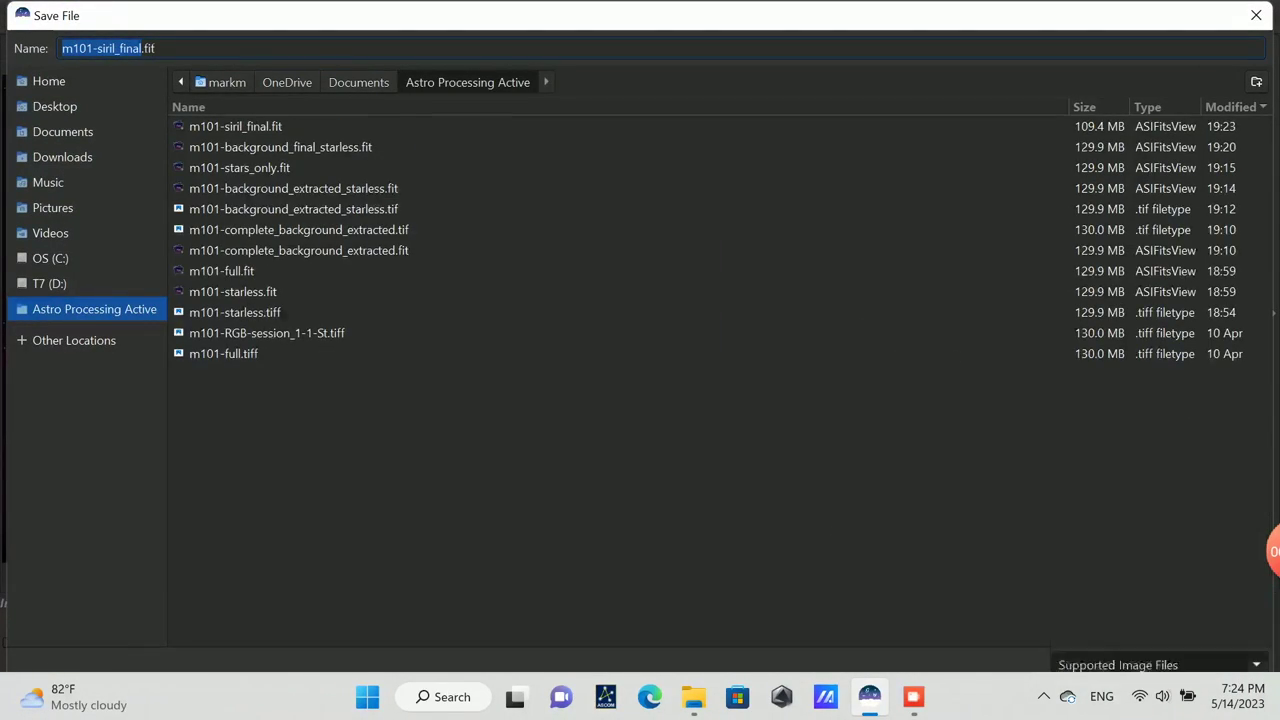
pyautogui.click(1114, 619)
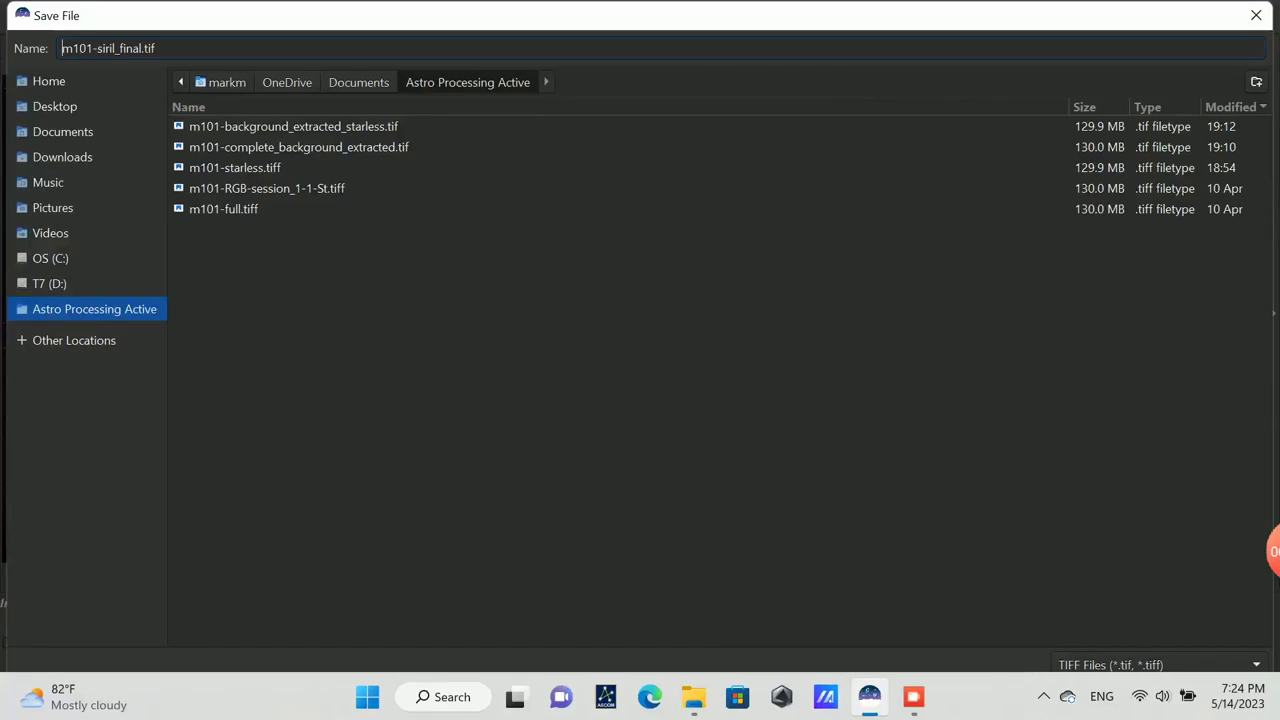
pyautogui.press('Return')
pyautogui.click(577, 312)
pyautogui.click(904, 484)
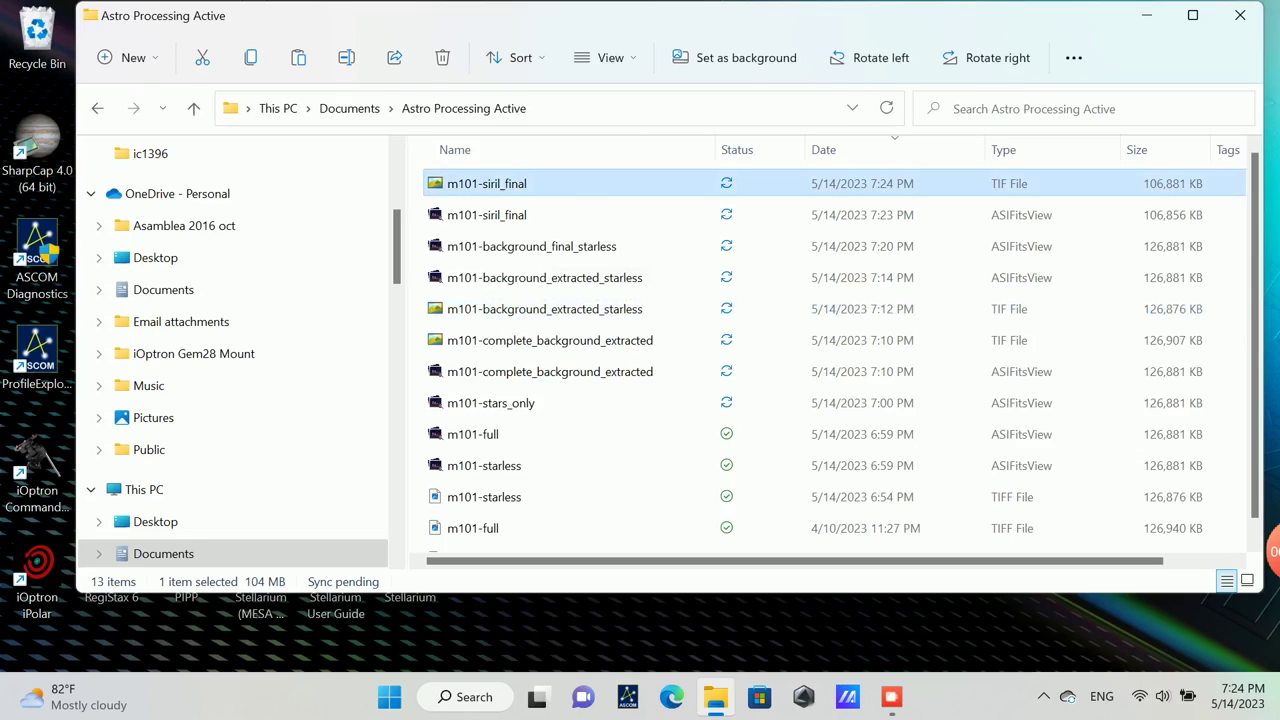
# Step: Open m101-siril_final.tif from the Astro Processing Active folder in One Photo Viewer and maximize it
pyautogui.doubleClick(487, 184)
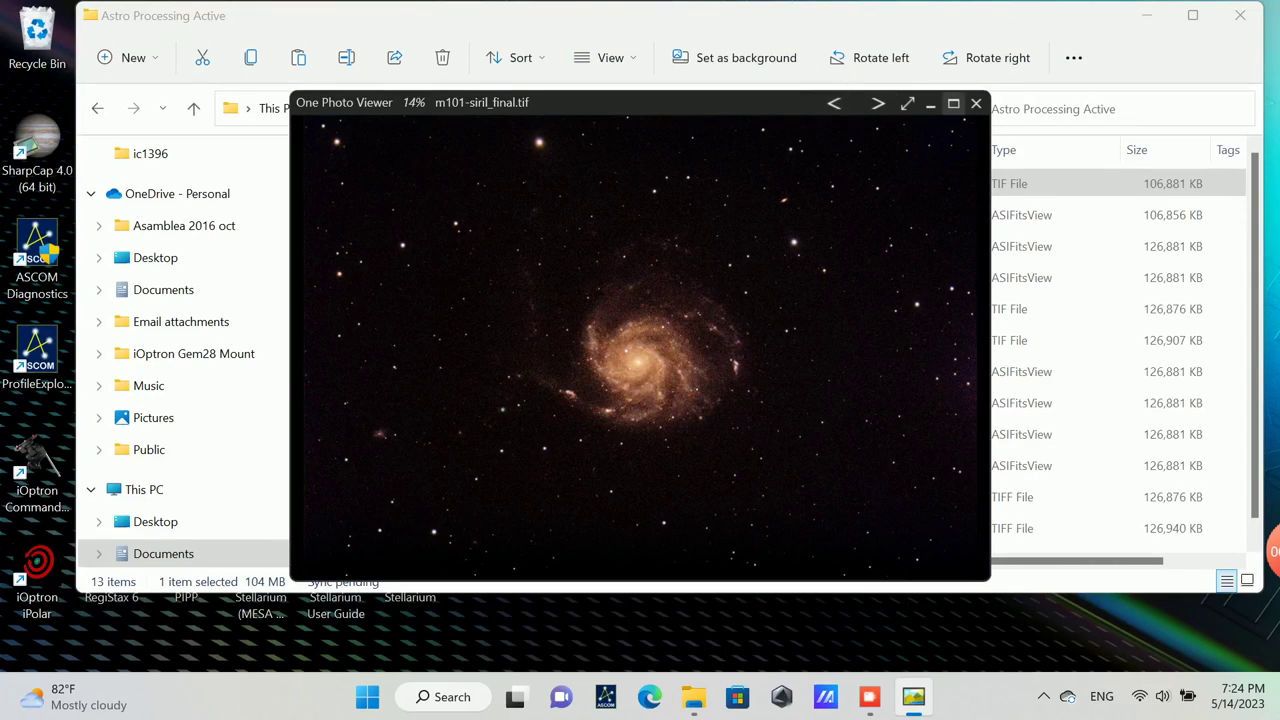
pyautogui.click(953, 103)
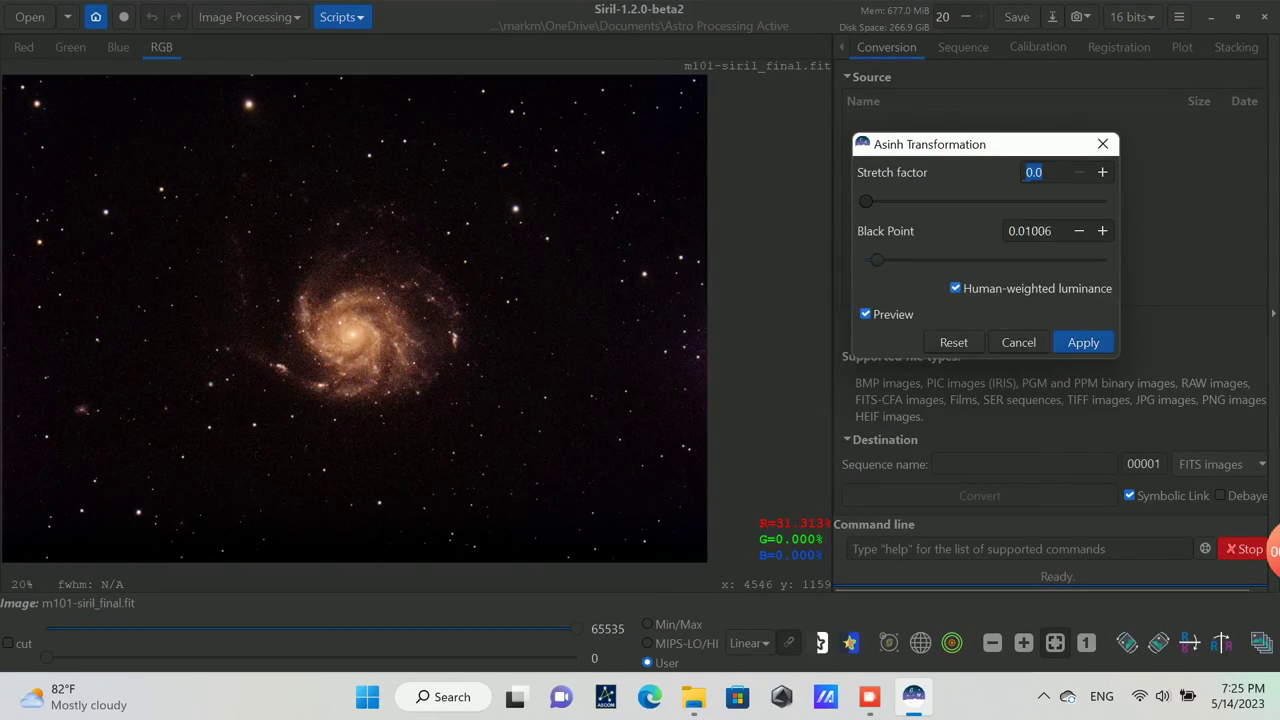
# Step: Apply an Asinh Transformation with stretch factor 0.0 and black point 0.01006 to m101-siril_final.fit in Siril
pyautogui.click(1083, 342)
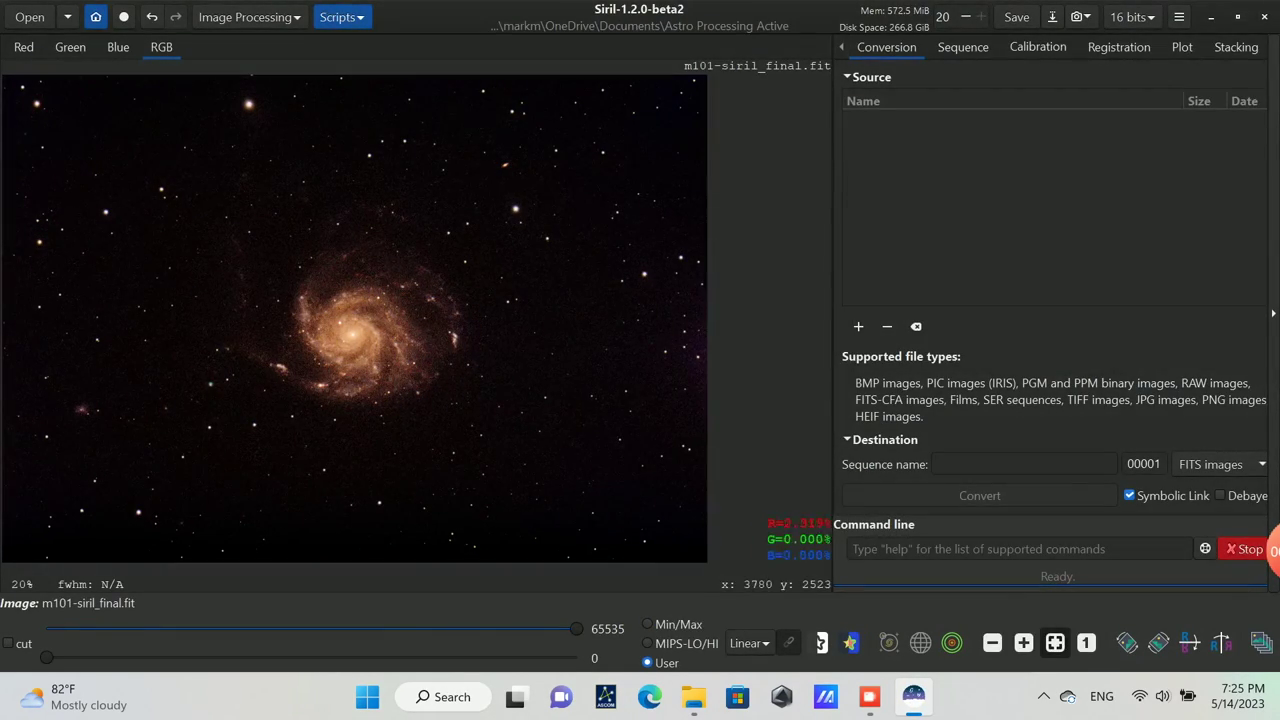
pyautogui.rightClick(513, 391)
# Step: Save the darkened image as m101-siril_final.tif, overwriting the earlier version, and view it maximized in One Photo Viewer
pyautogui.click(1052, 17)
pyautogui.click(160, 47)
pyautogui.press('Return')
pyautogui.press('Return')
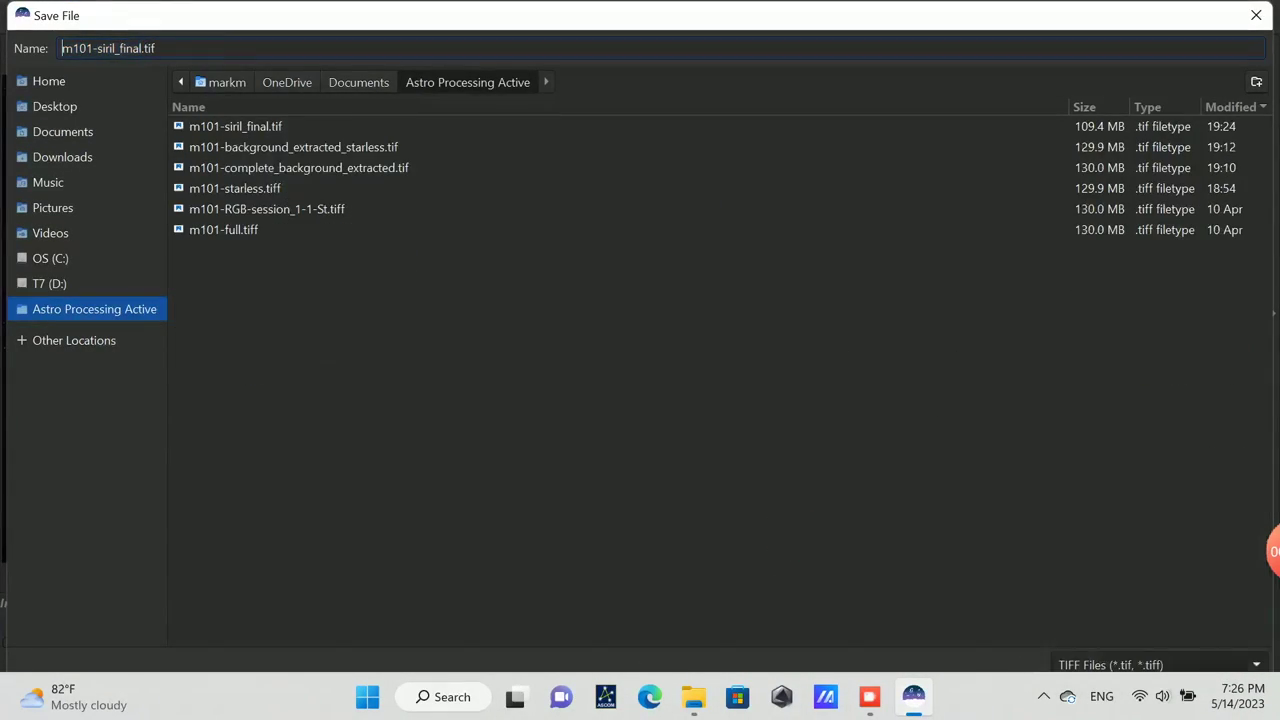
pyautogui.press('Return')
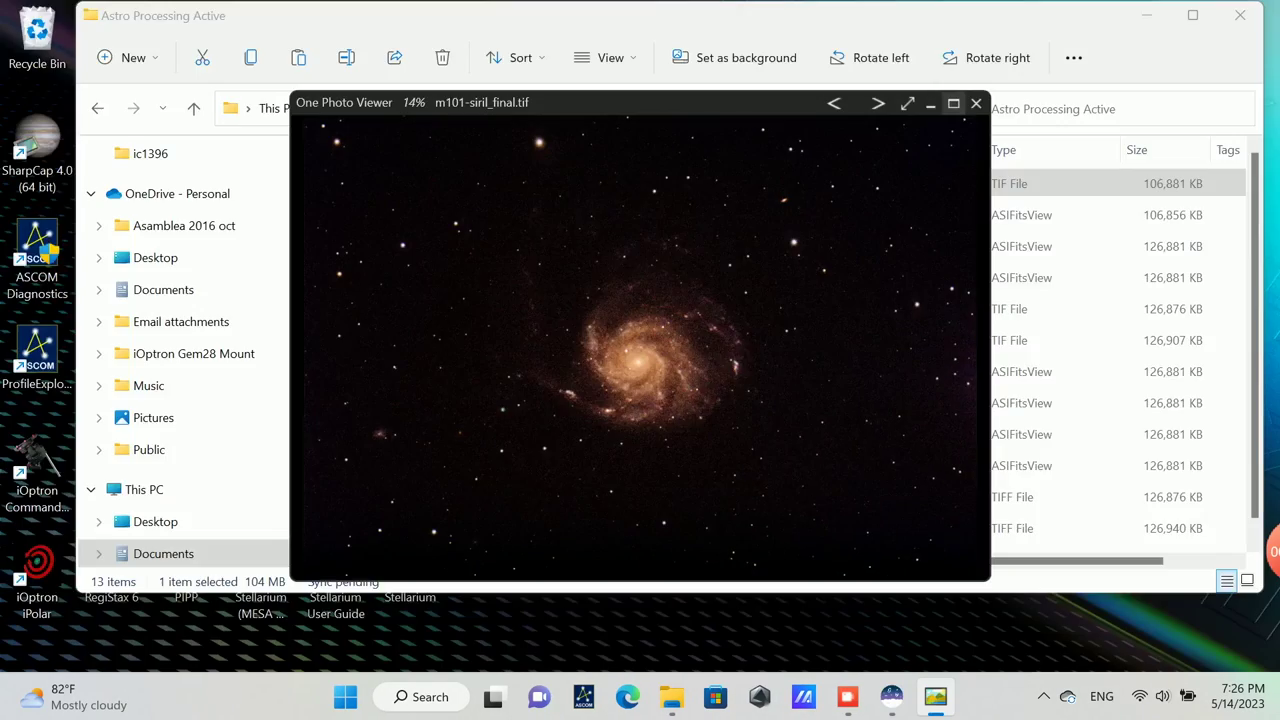
pyautogui.click(954, 104)
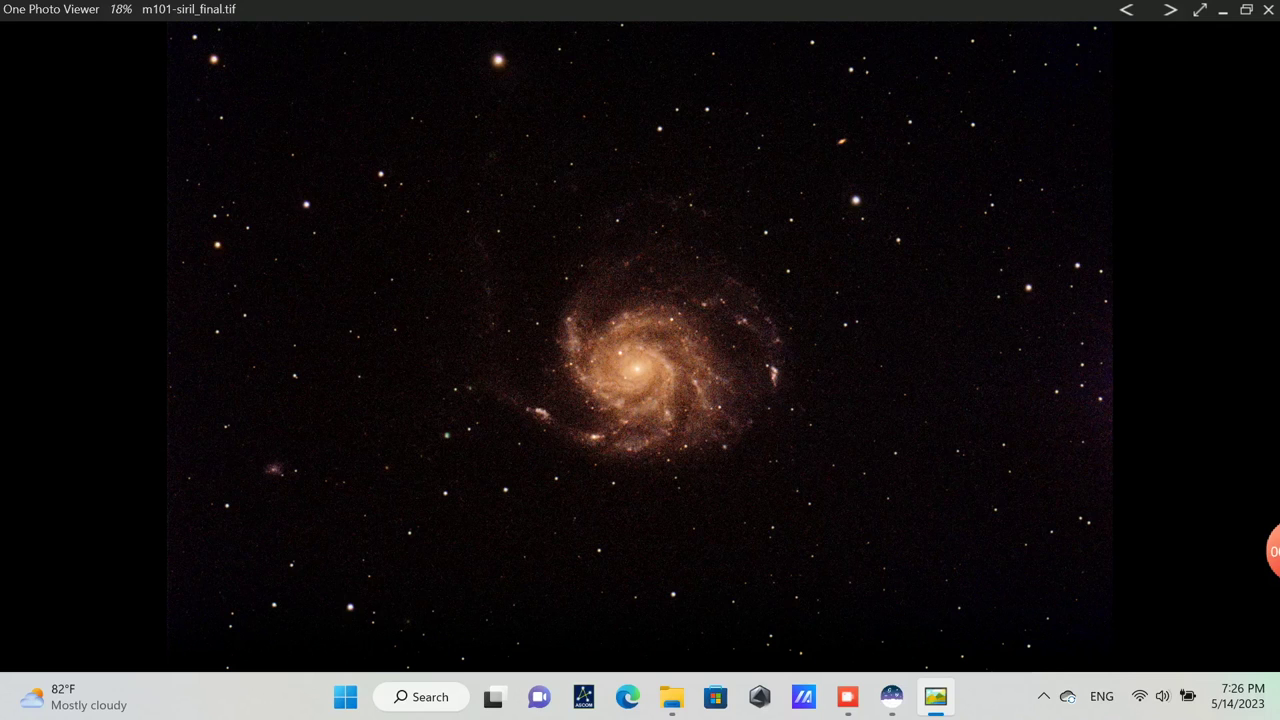